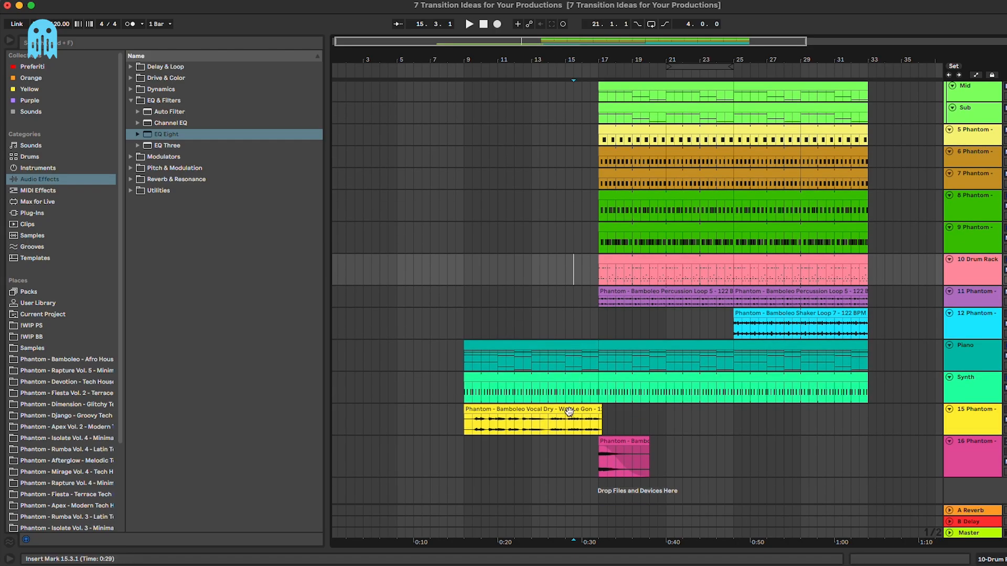
Step: Play the build-up from around bar 14 to hear the approach to the drop
click(545, 422)
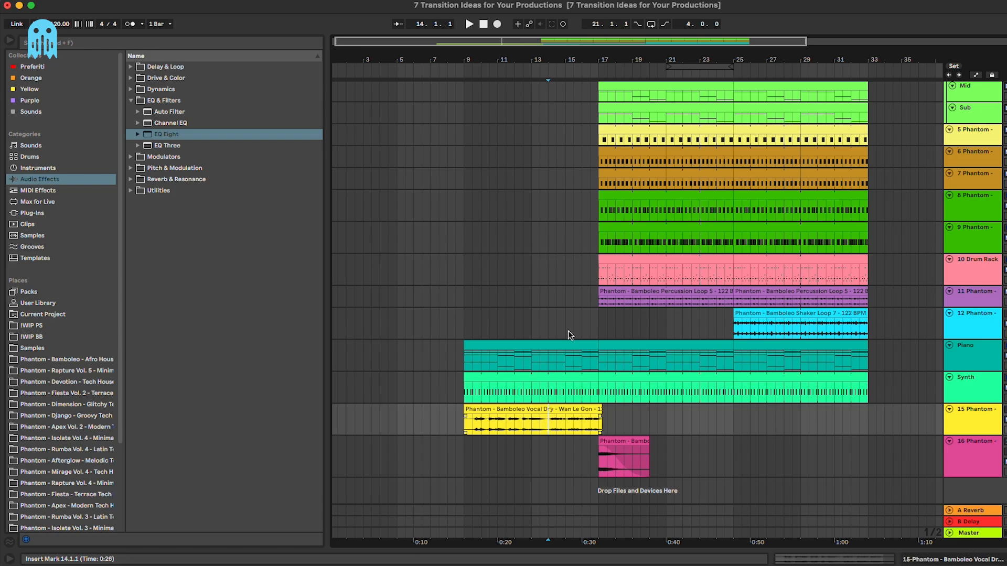
scroll(560, 321, up, 2)
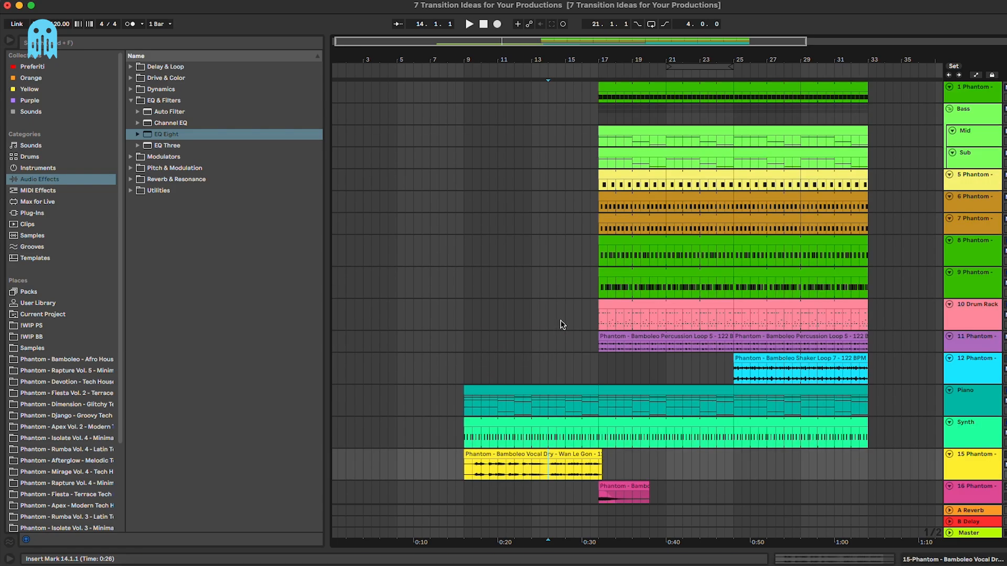
scroll(561, 320, down, 2)
click(553, 319)
key(space)
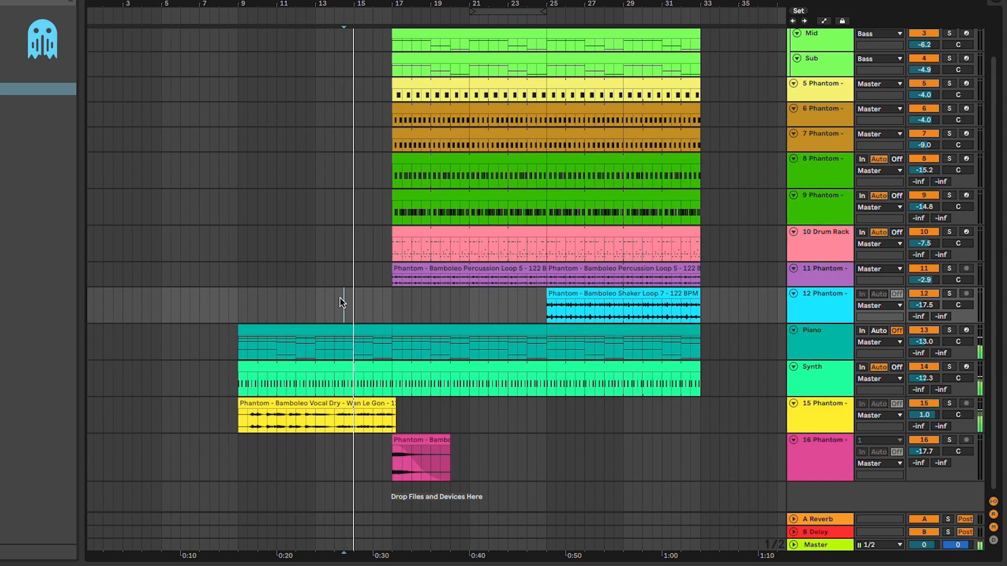
scroll(340, 298, up, 2)
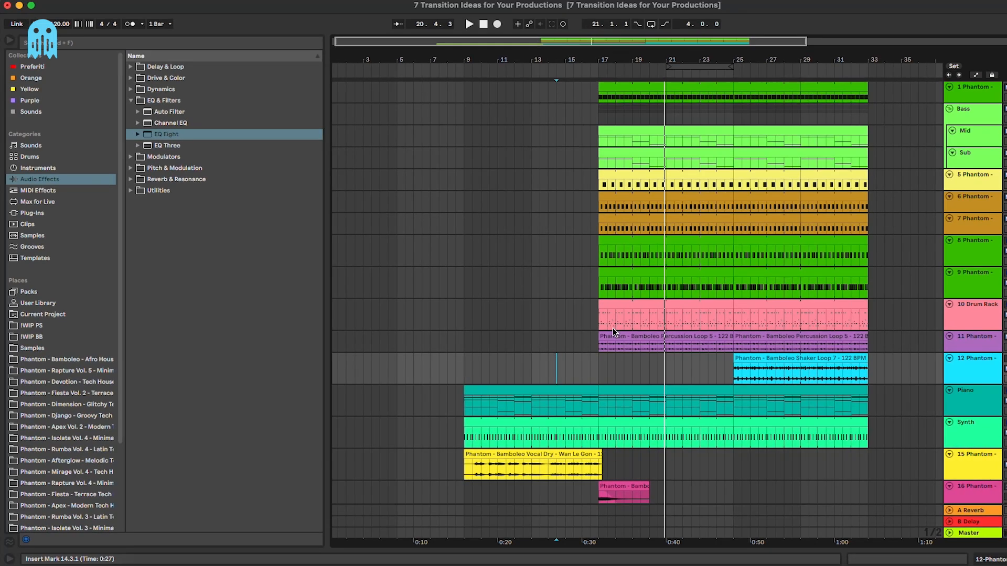
scroll(613, 328, down, 2)
Step: Move the start point to bars 14, 17 and 25, zooming in around the drop
click(548, 428)
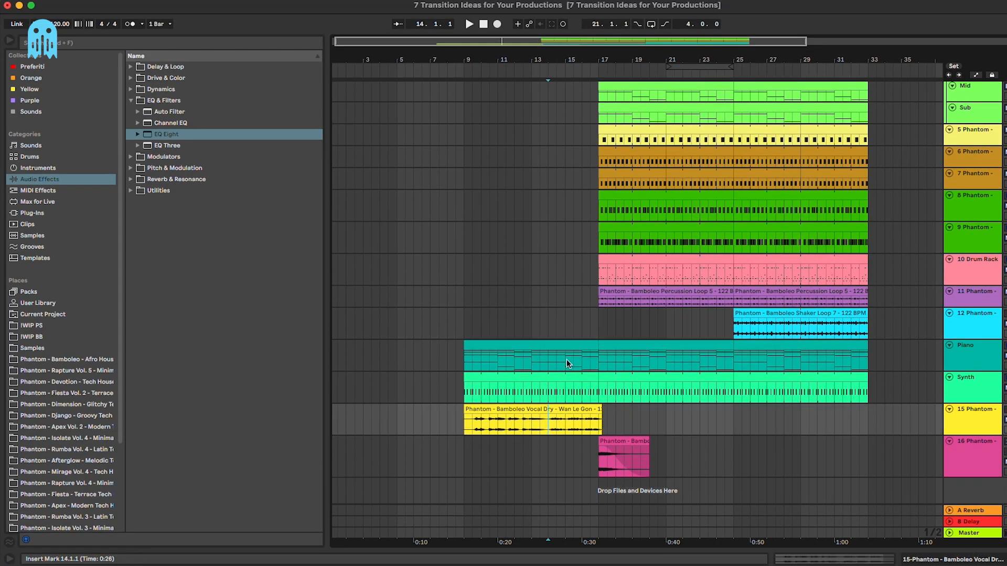
drag(566, 360, 594, 361)
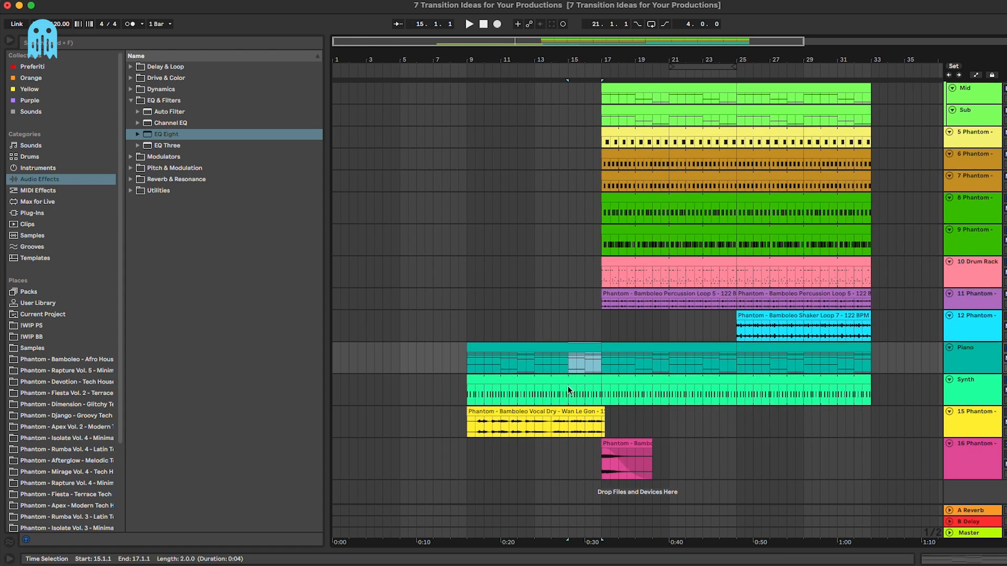
click(603, 329)
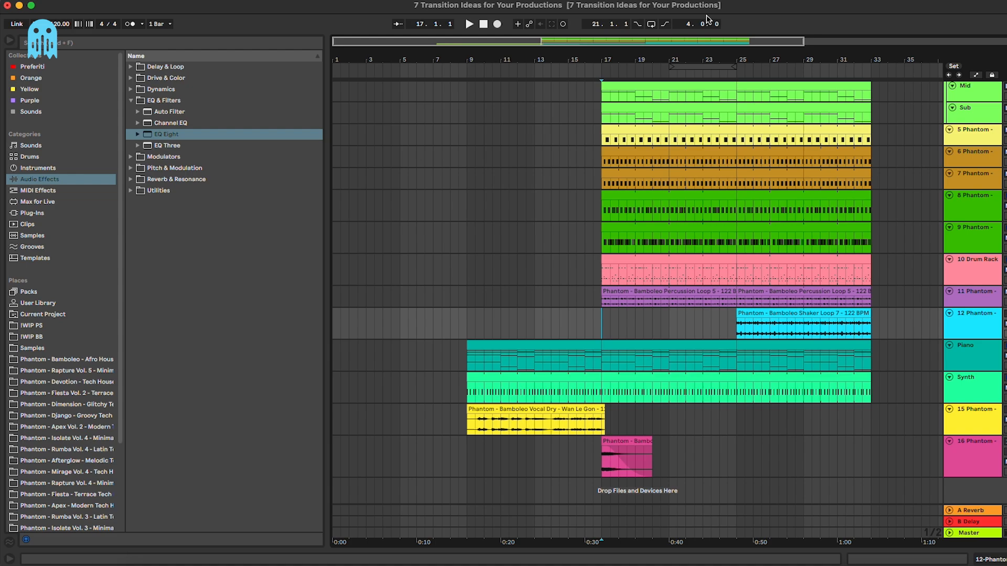
drag(706, 57, 678, 62)
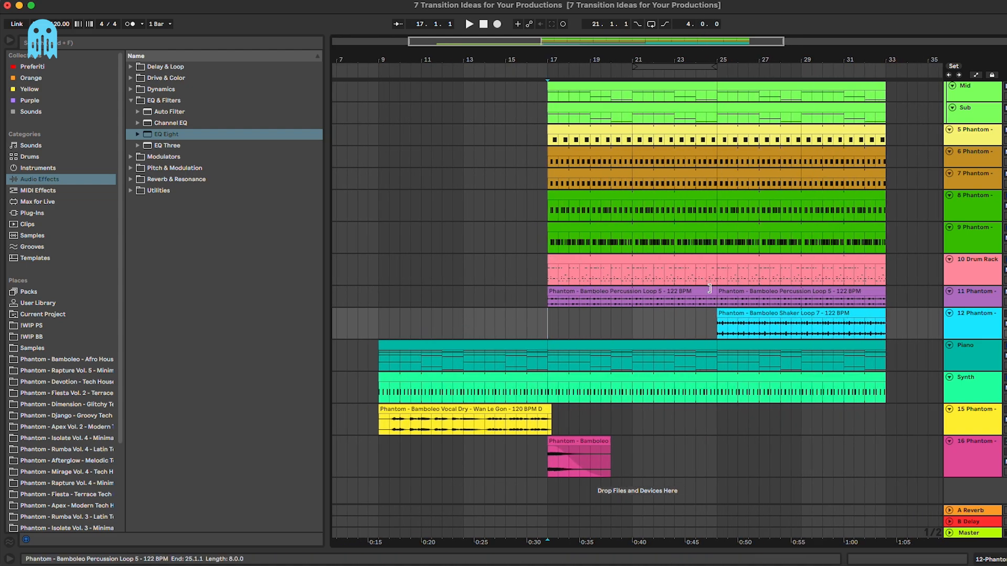
scroll(706, 287, up, 4)
click(718, 120)
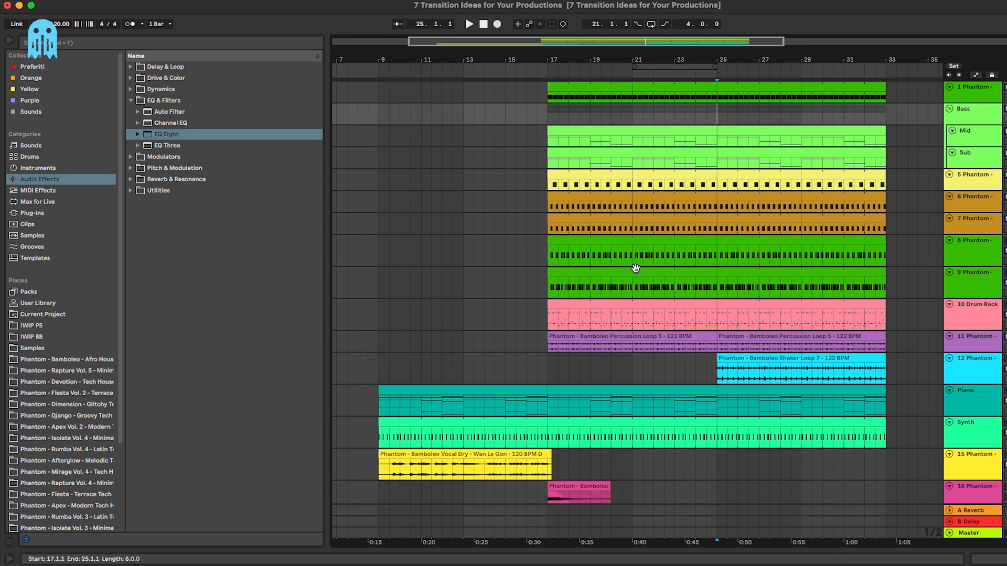
Step: Insert a new MIDI track, 15 MIDI, directly below the Synth track
scroll(643, 279, down, 4)
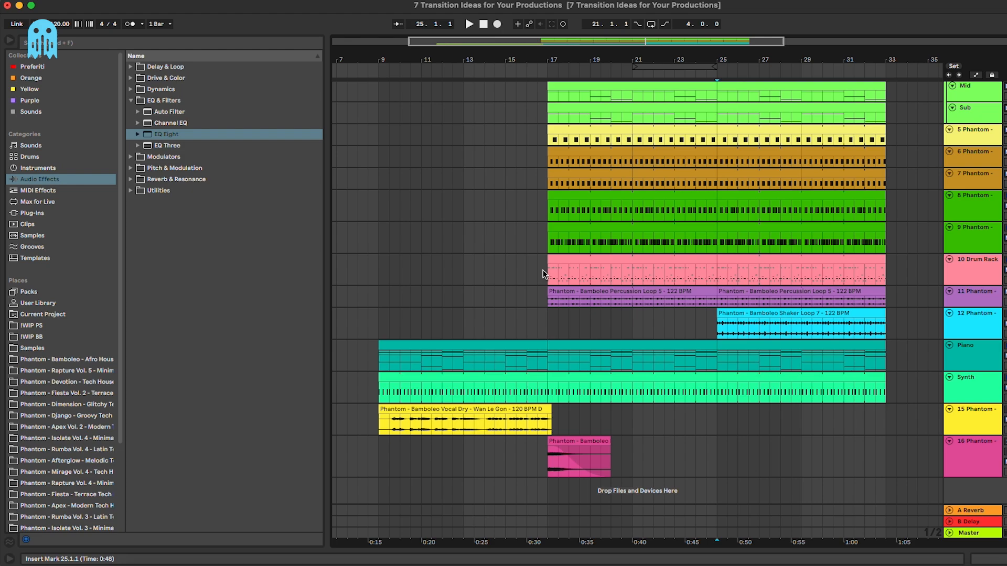
click(978, 394)
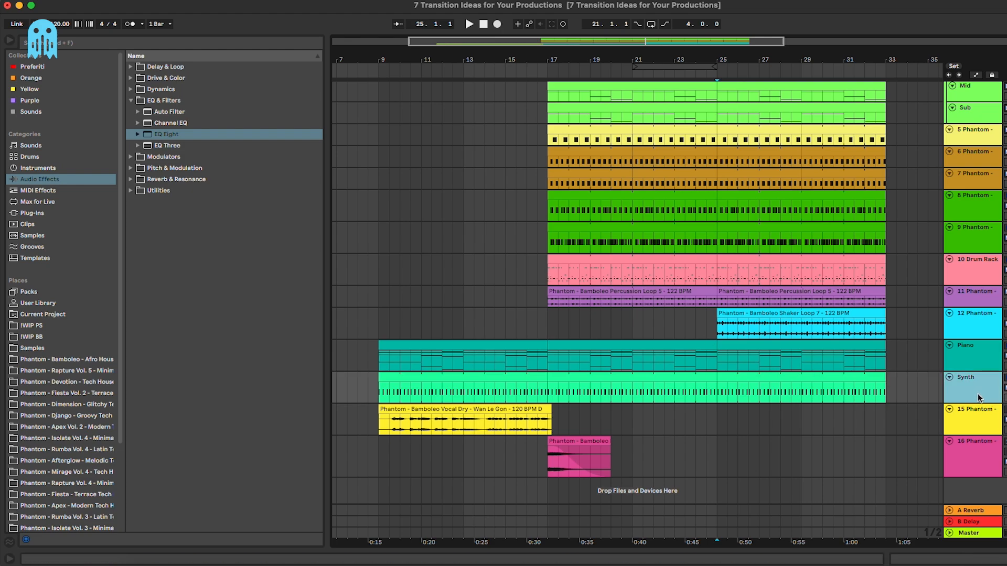
key(super+shift+t)
Step: Create an empty MIDI clip spanning bars 9 to 17 on the new track
scroll(580, 364, down, 2)
scroll(580, 364, left, 1)
drag(571, 364, 400, 380)
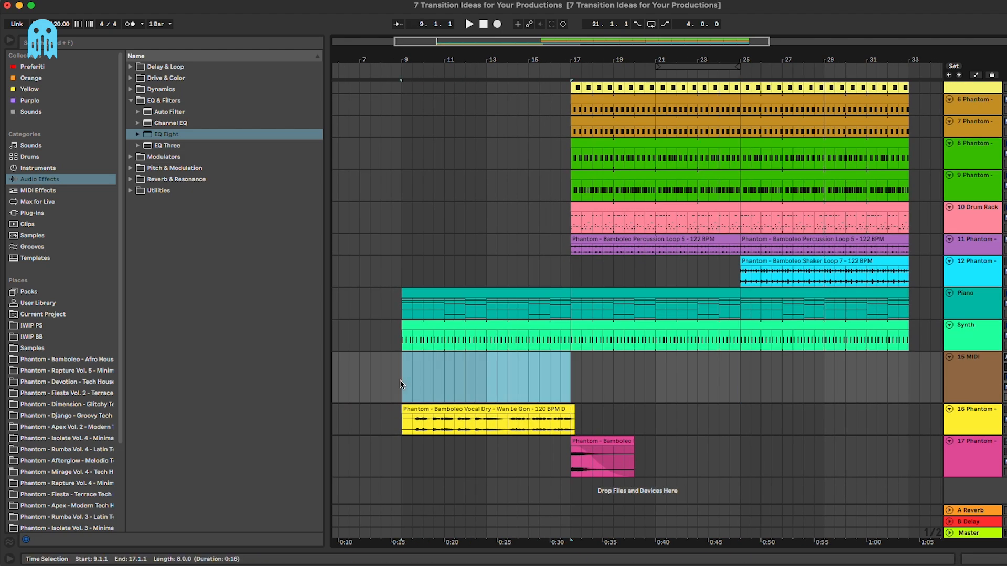
key(super+shift+m)
Step: Browse Phantom - Bamboleo > Drum One Shots > Snares, compare Snares 8–10, and load Snare 9
click(993, 362)
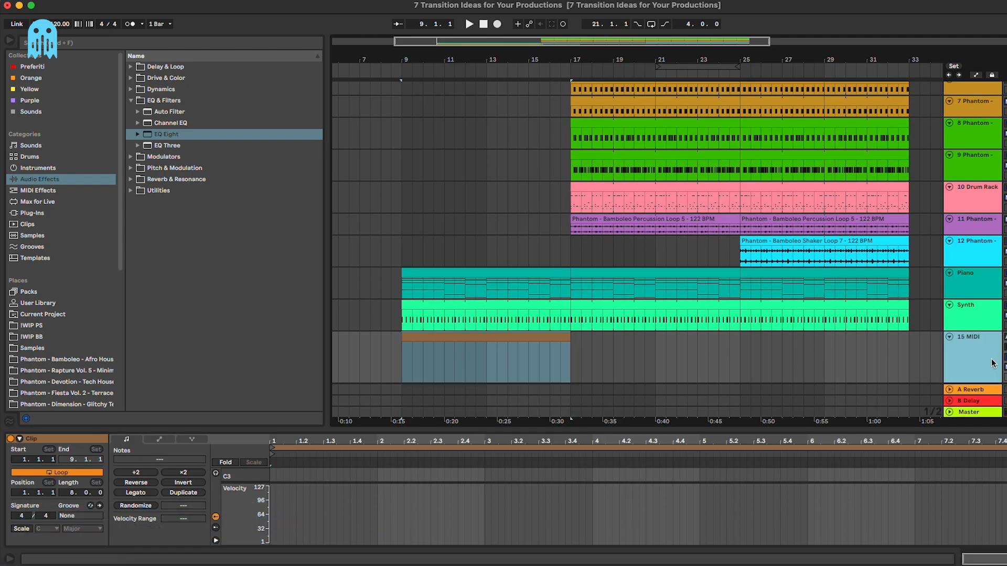
double_click(991, 364)
click(94, 360)
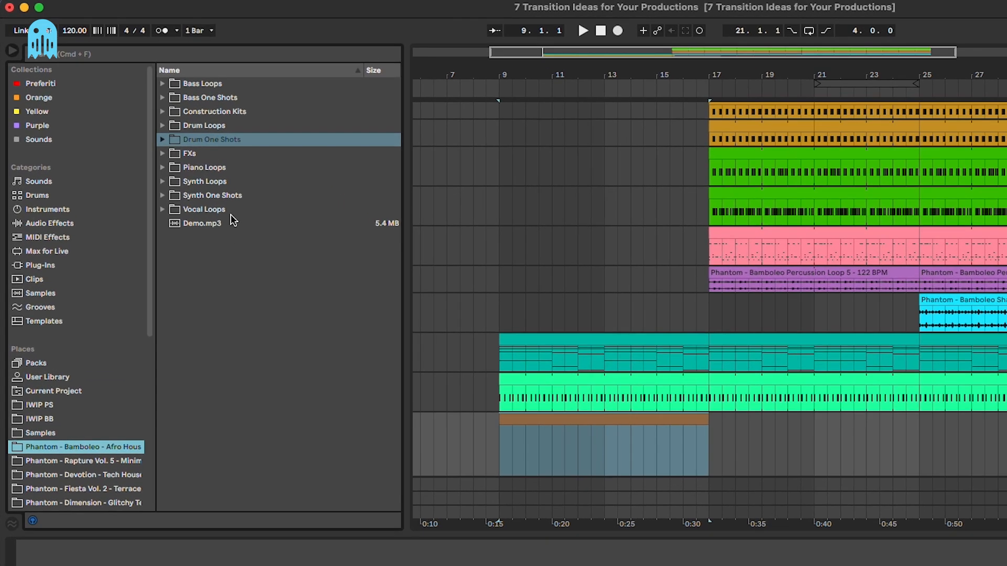
click(194, 111)
key(Right)
click(180, 210)
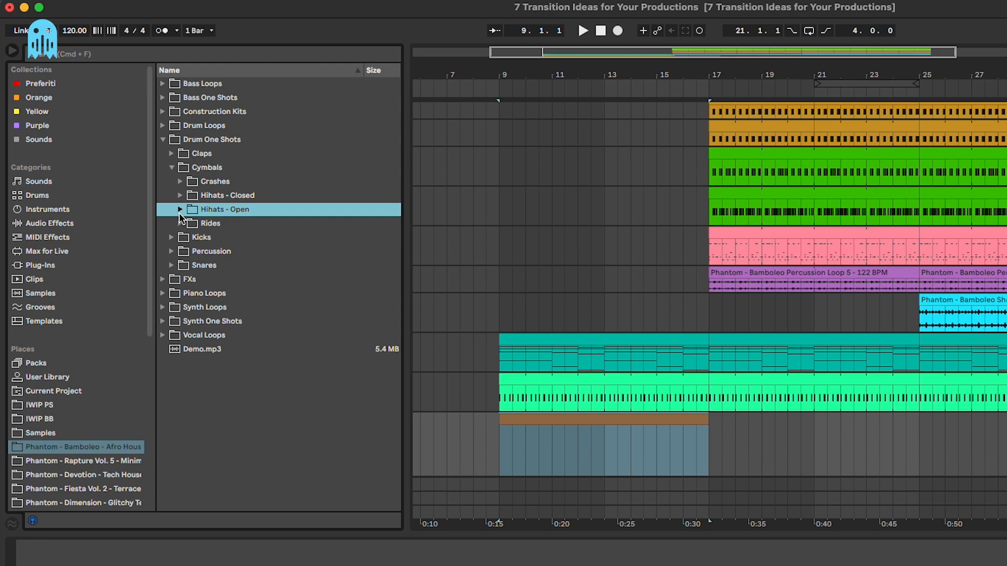
click(177, 266)
click(261, 317)
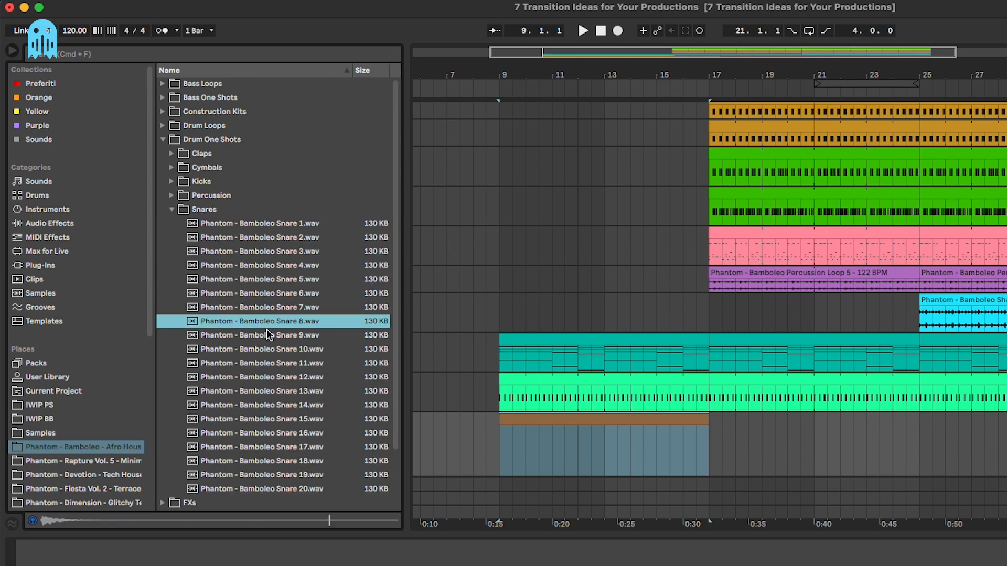
click(268, 335)
click(279, 350)
click(275, 337)
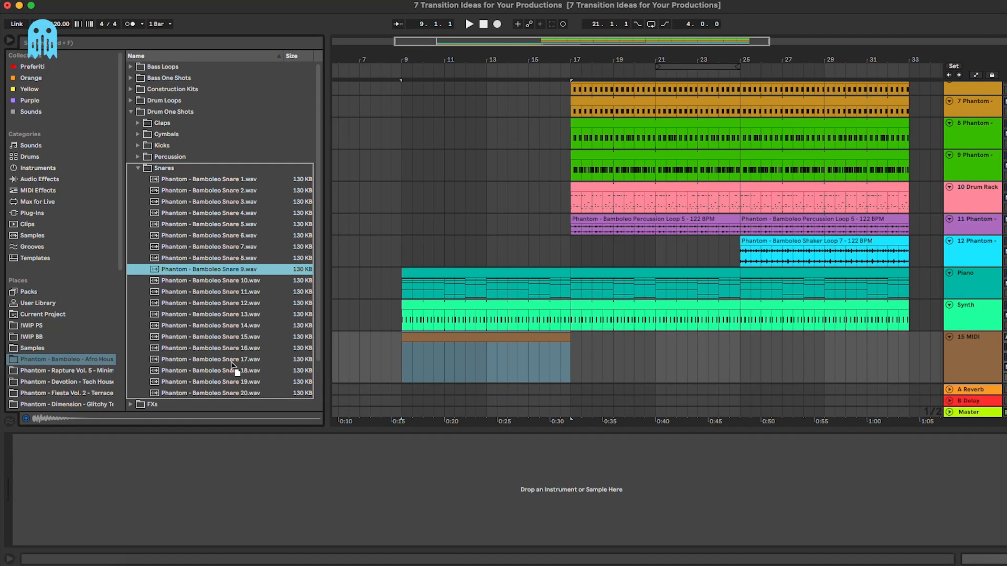
click(425, 355)
Step: Add a C3 note at the clip start and repeat it as sixteenth notes
drag(324, 483, 323, 528)
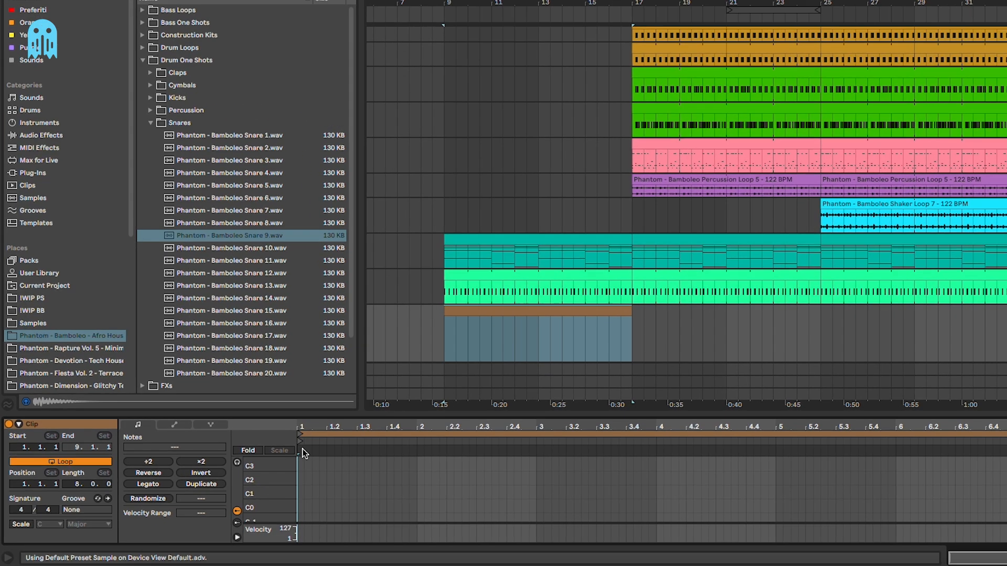
drag(277, 442, 257, 490)
scroll(335, 467, up, 5)
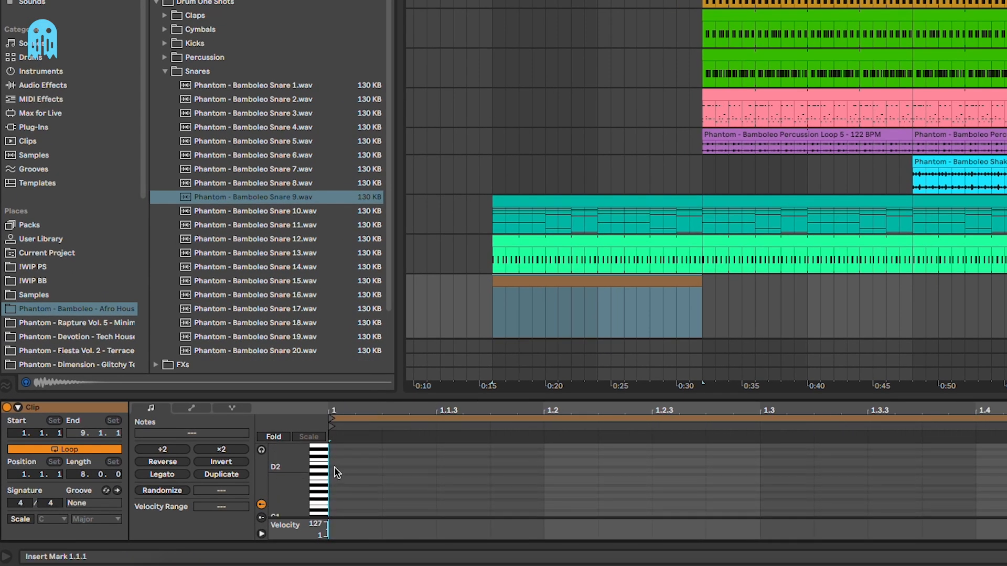
double_click(339, 508)
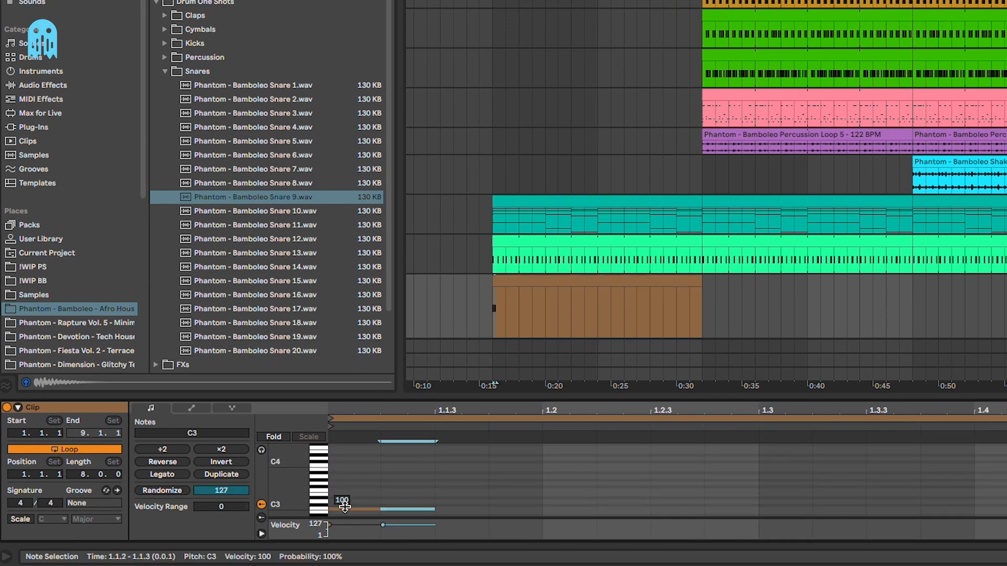
key(ctrl+d)
key(ctrl+d)
key(ctrl+d)
key(ctrl+d)
Step: Duplicate the C3 sixteenths across the clip up to bar 17 and consolidate with Cmd+J
drag(854, 410, 429, 411)
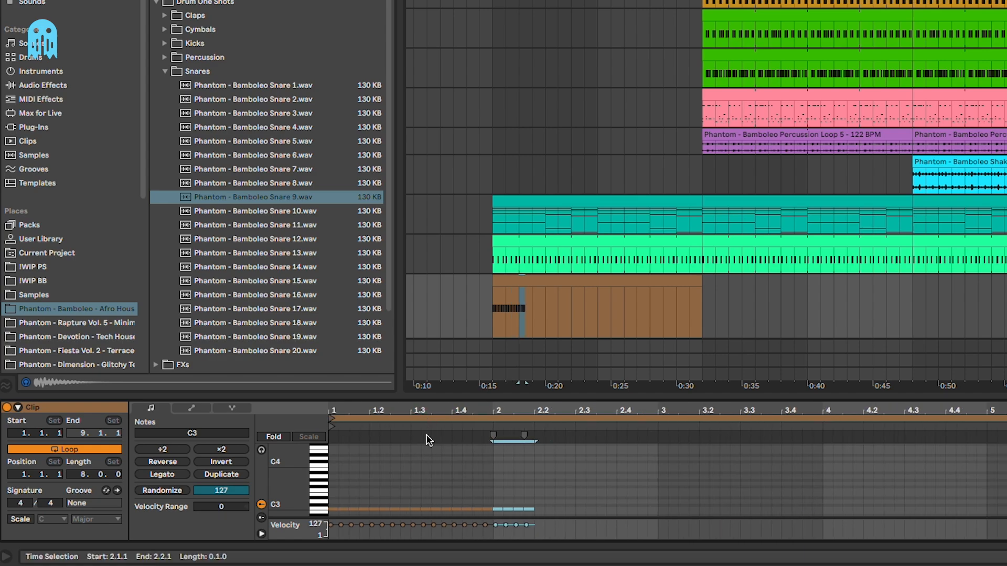
key(ctrl+a)
key(ctrl+d)
key(ctrl+d)
key(ctrl+d)
key(ctrl+d)
drag(1006, 501, 1002, 512)
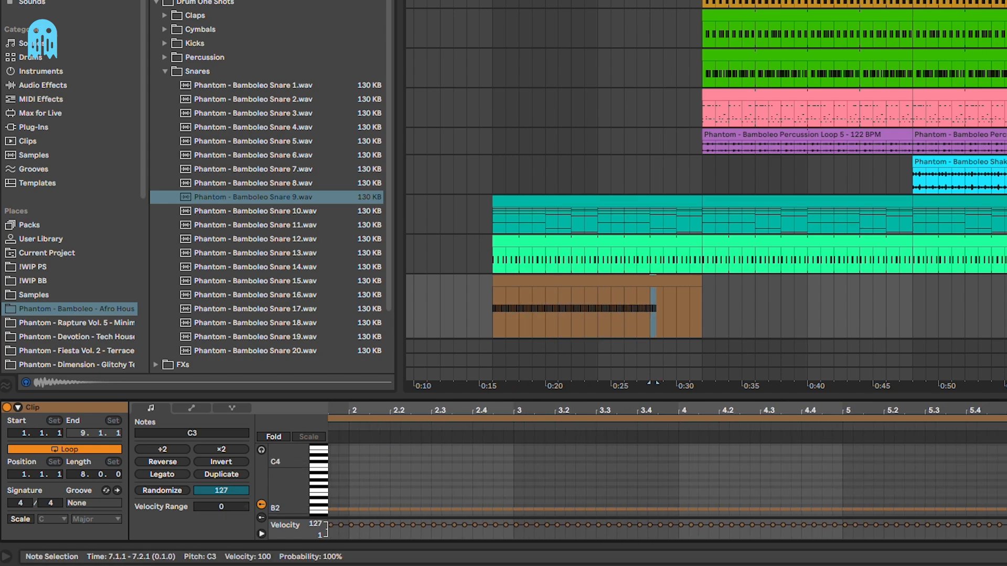
drag(676, 382, 703, 381)
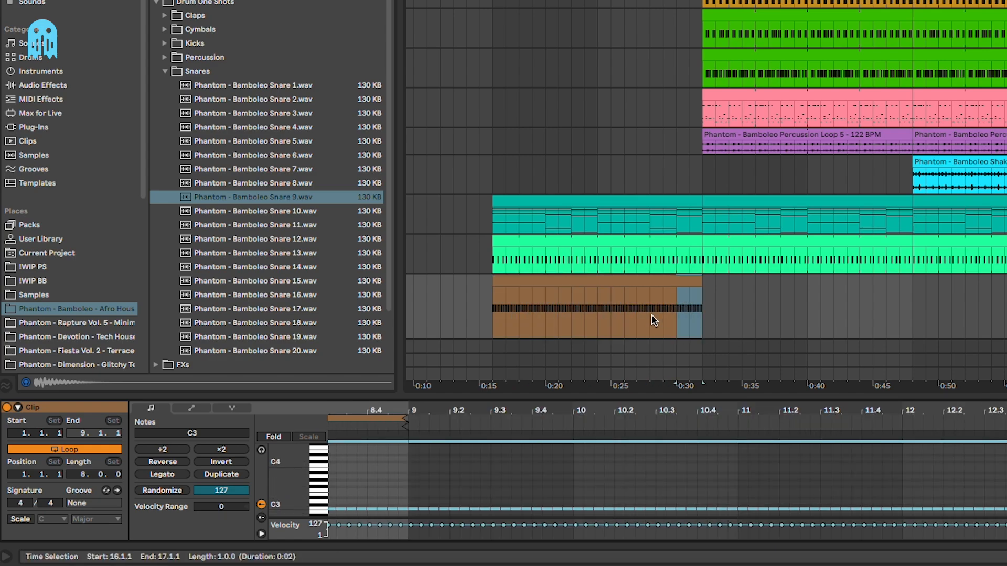
click(647, 282)
key(ctrl+j)
Step: Enlarge the clip editor and play the snare roll from bar 13 into the drop
click(779, 457)
drag(830, 393, 837, 250)
scroll(804, 402, up, 2)
click(810, 412)
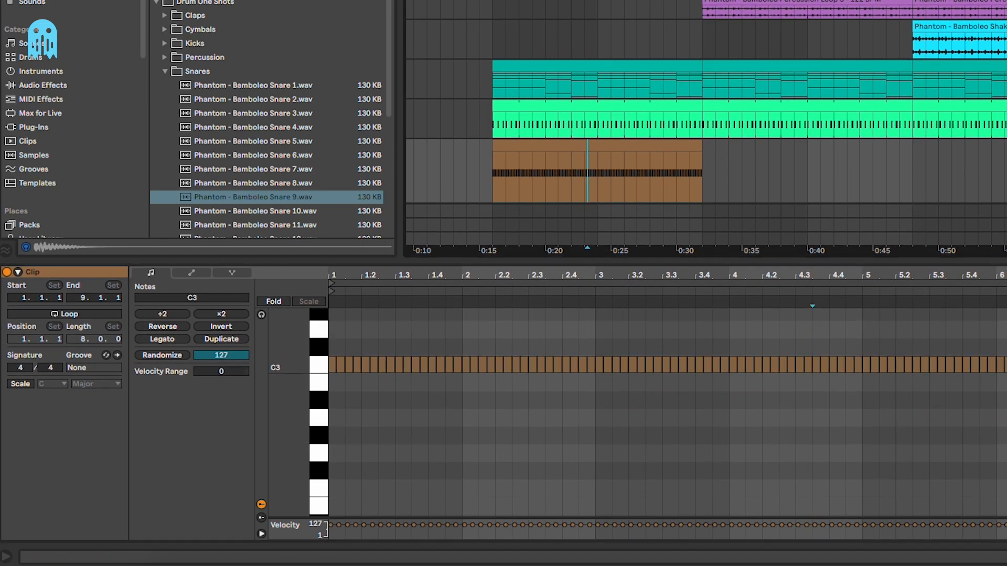
click(579, 175)
key(space)
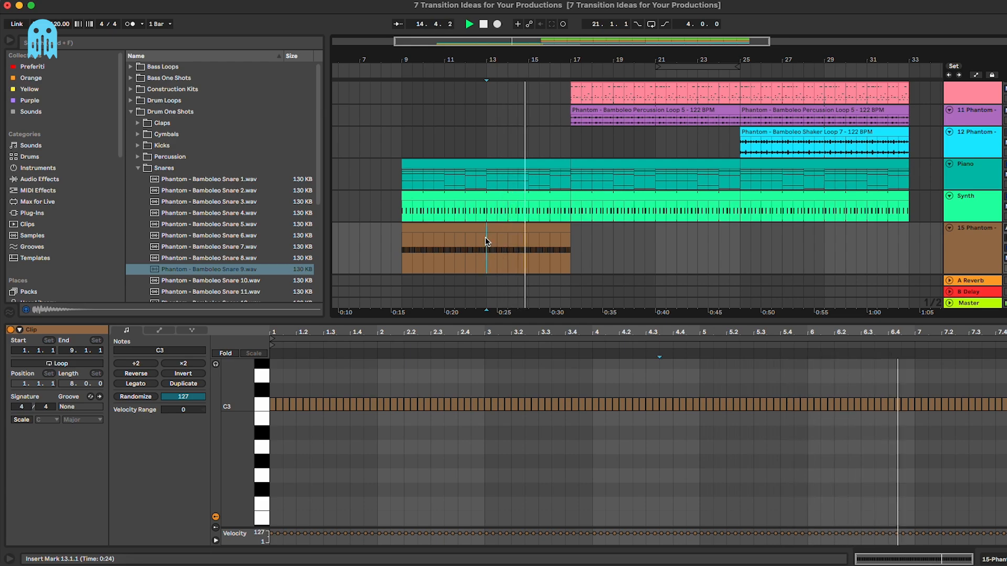
Step: Draw a velocity ramp rising from near 1 to about 100 across the snare roll
key(space)
drag(532, 535, 543, 478)
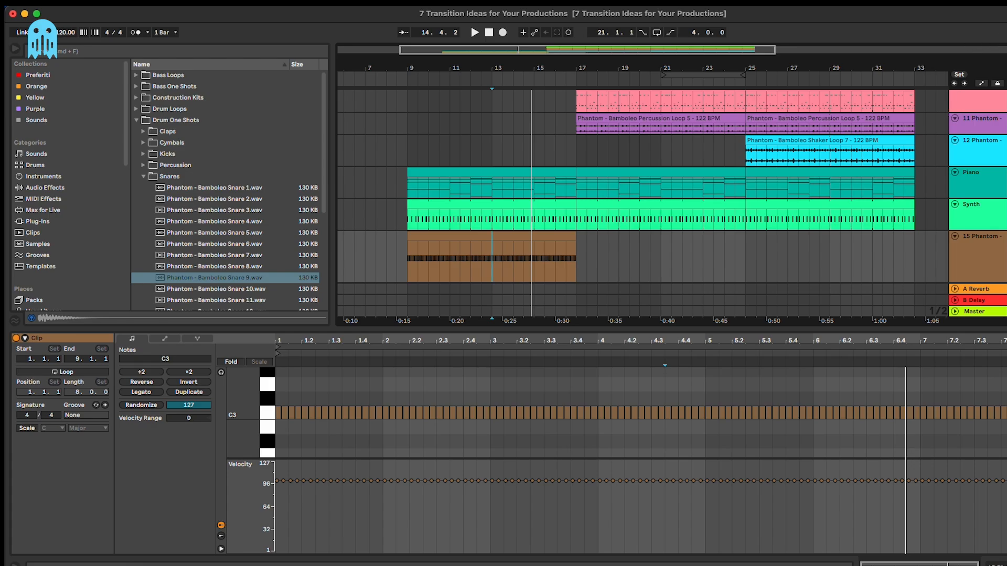
click(887, 31)
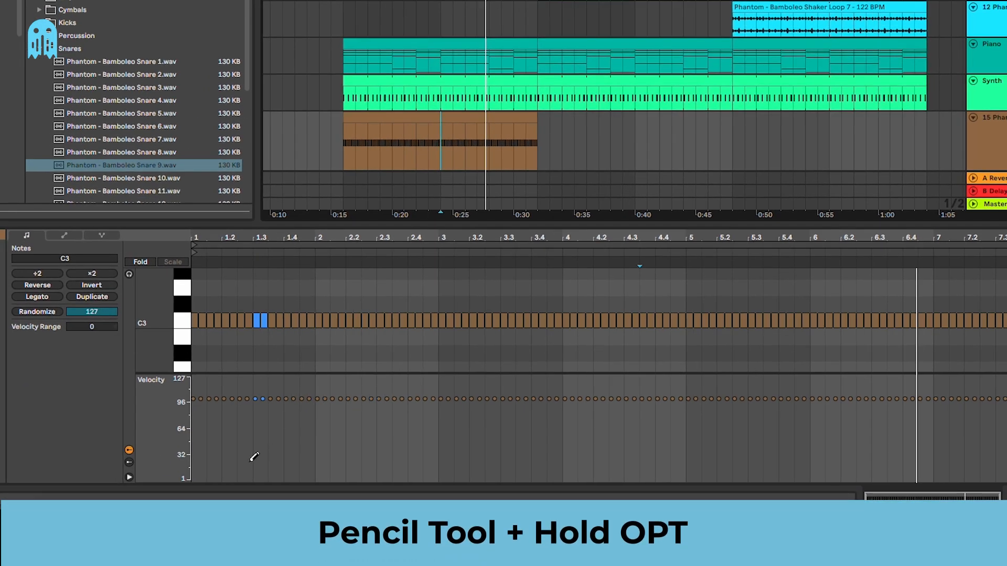
mouse_move(190, 480)
mouse_down()
mouse_move(199, 462)
mouse_move(1006, 388)
mouse_move(1003, 408)
mouse_up()
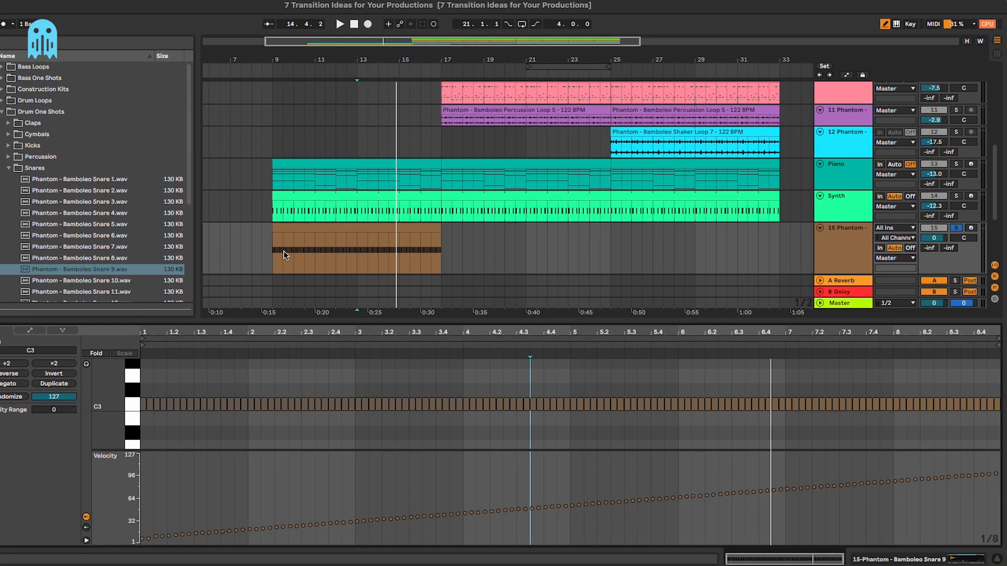
Step: Play the rising roll from bar 9, then from bar 16
click(284, 255)
key(space)
key(space)
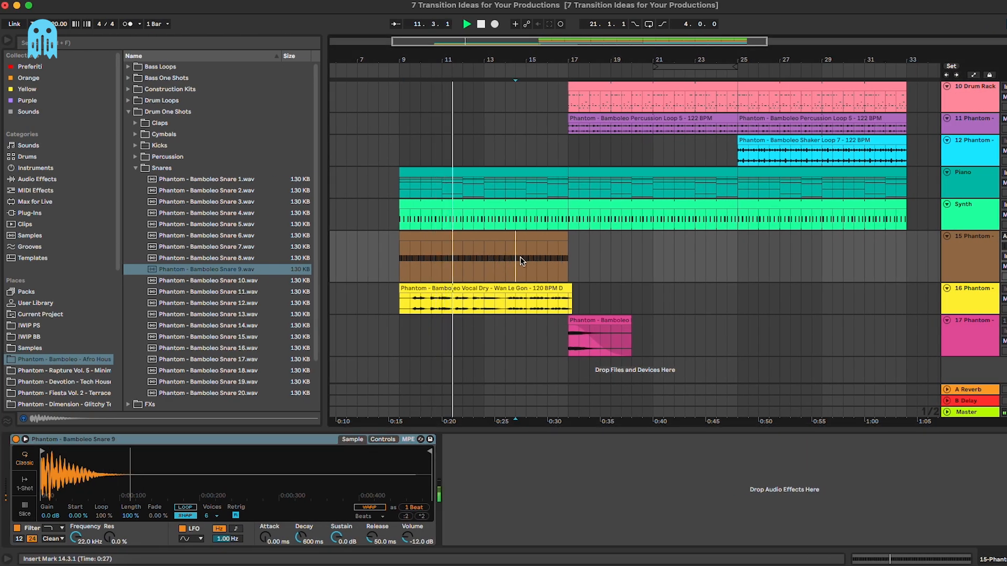
click(558, 259)
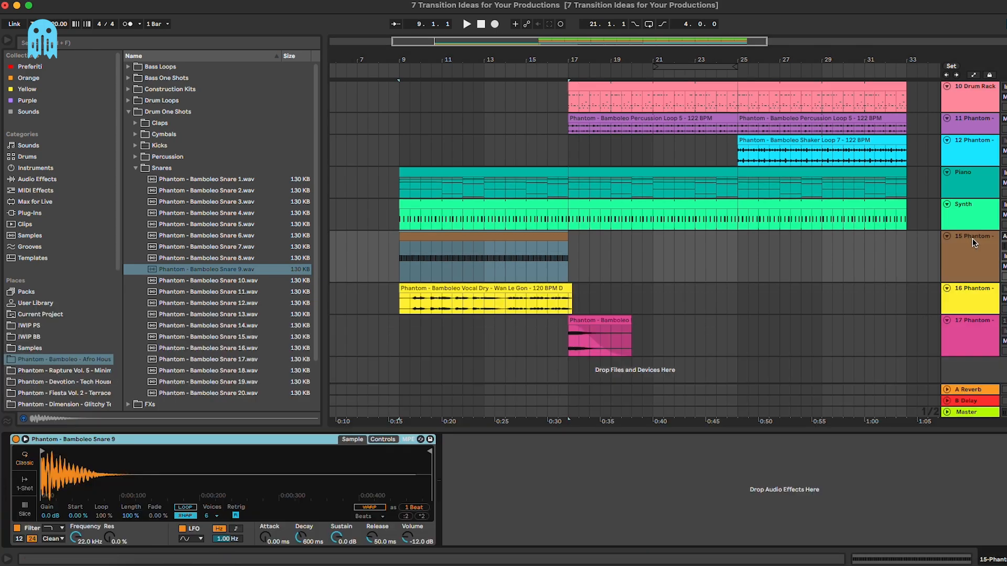
click(57, 179)
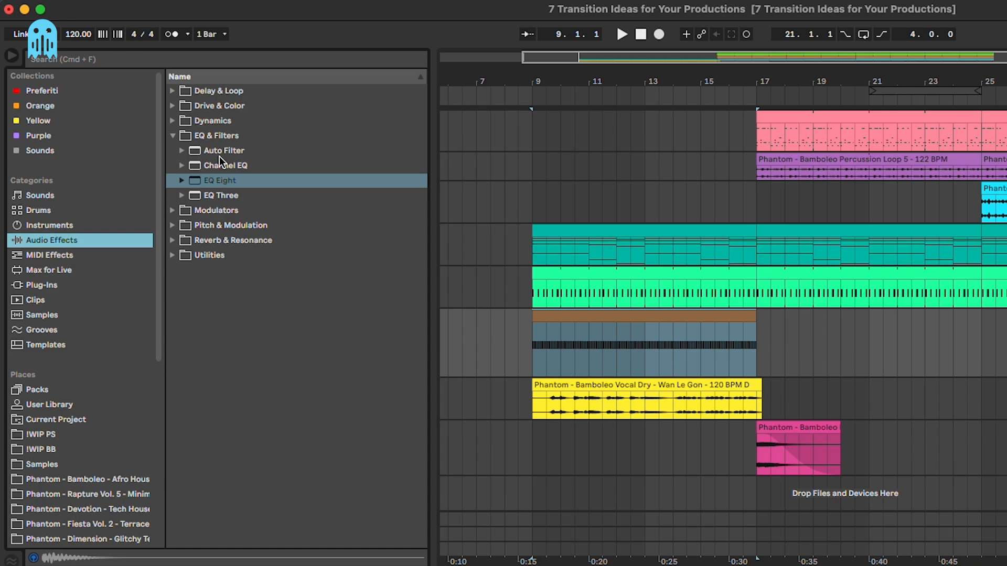
Step: Add an Auto Filter whose frequency rises from 180 Hz at bar 9 to fully open at bar 17
click(219, 152)
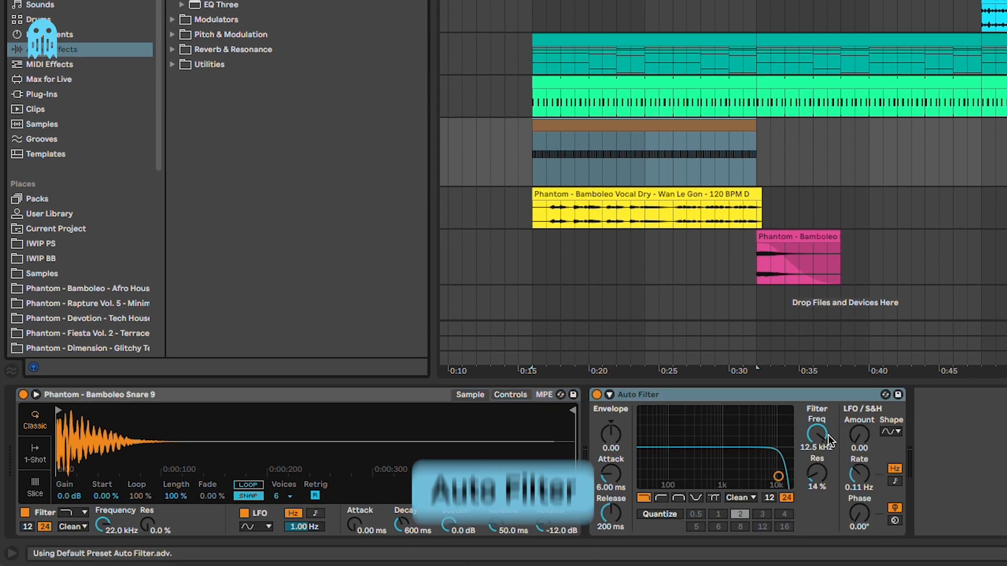
click(817, 446)
key(a)
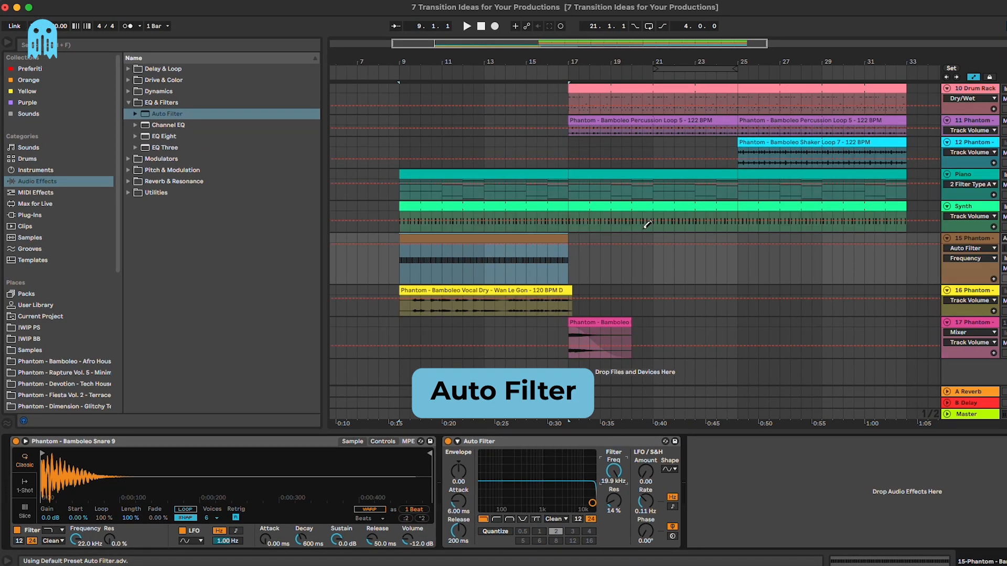
click(568, 247)
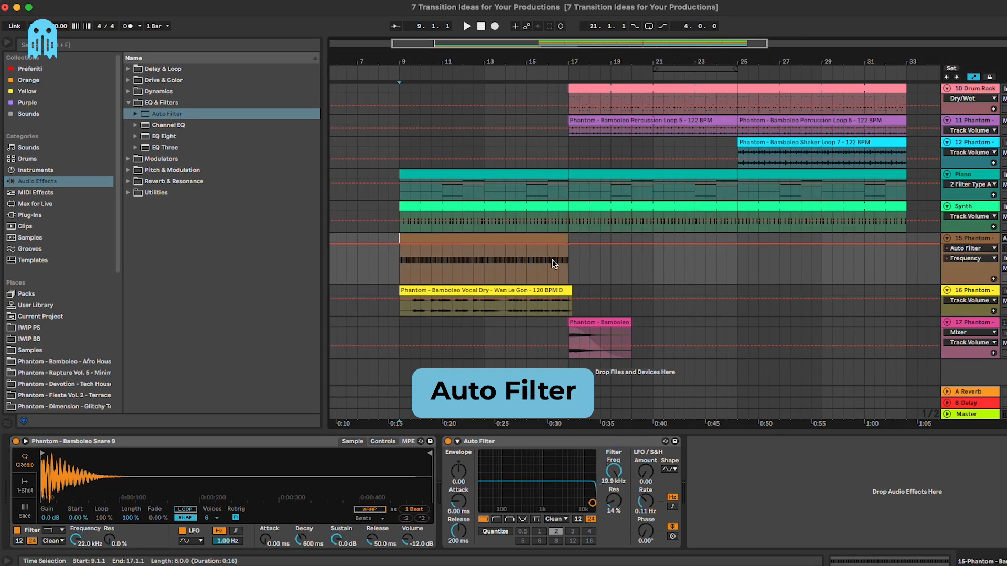
drag(401, 245, 402, 272)
Step: Play back the filter sweep into the drop with the automation lanes hidden
key(space)
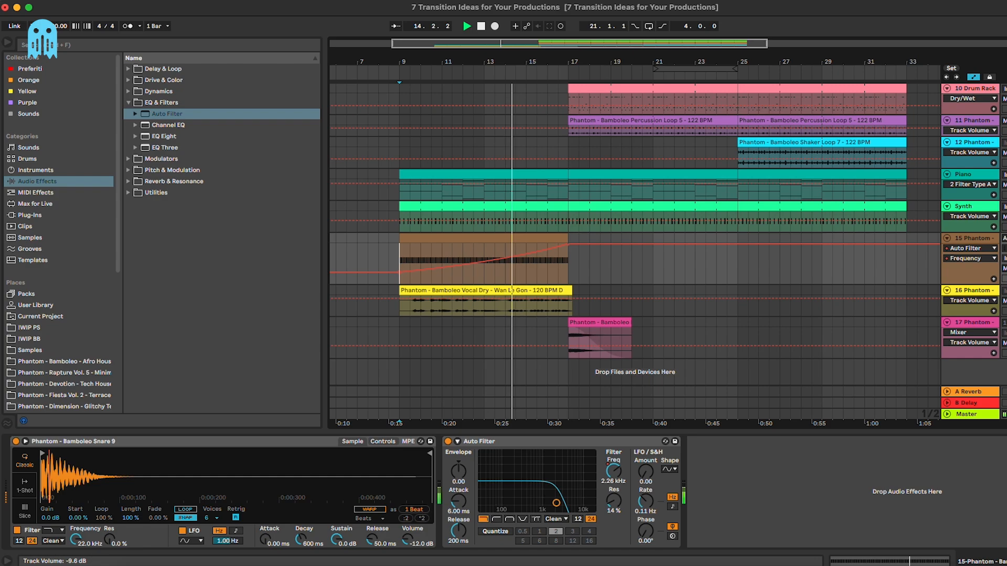
key(a)
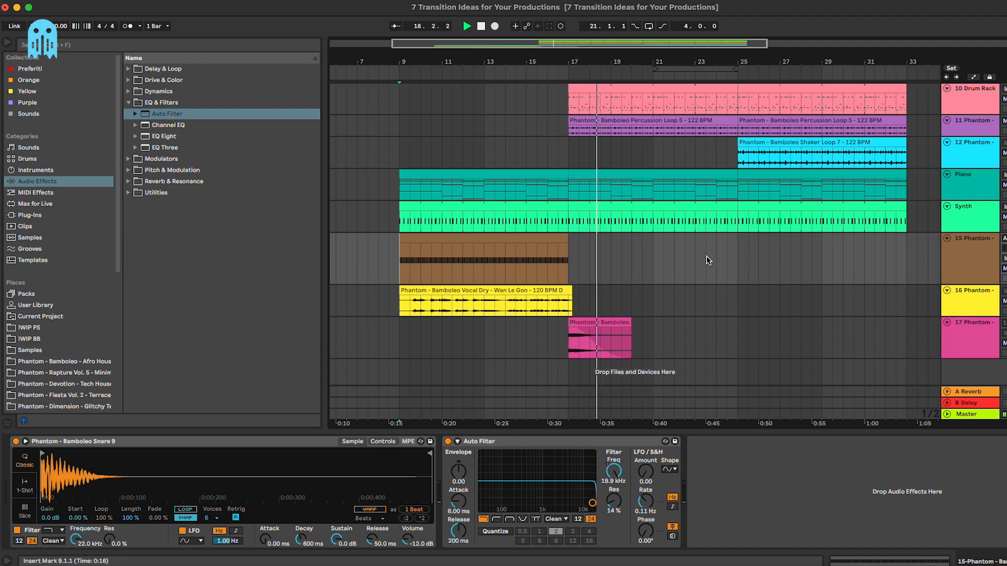
key(space)
Step: Add a Pitch Bend envelope flat until bar 7, rising to 8191 at the clip's end
double_click(523, 240)
click(157, 332)
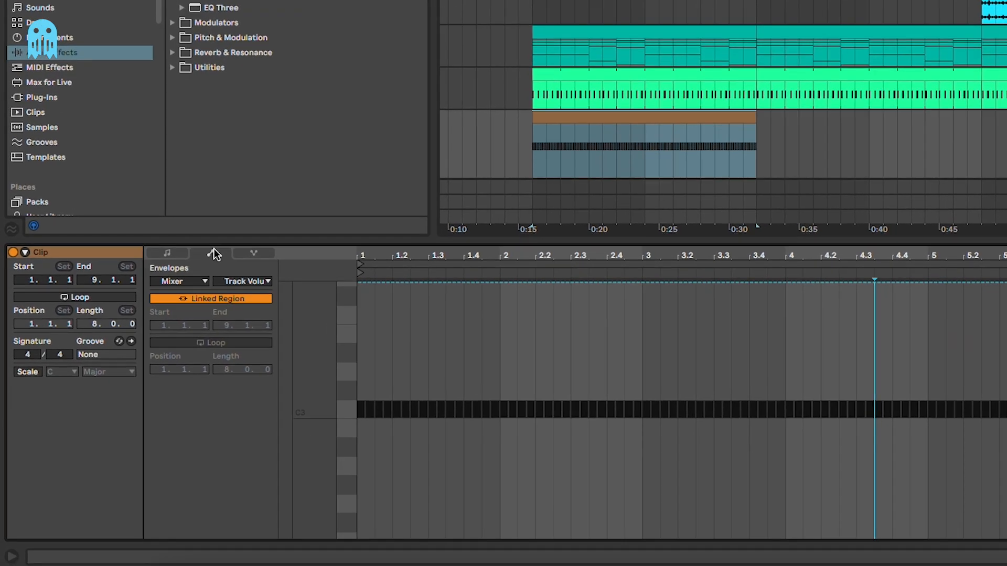
click(145, 355)
click(144, 360)
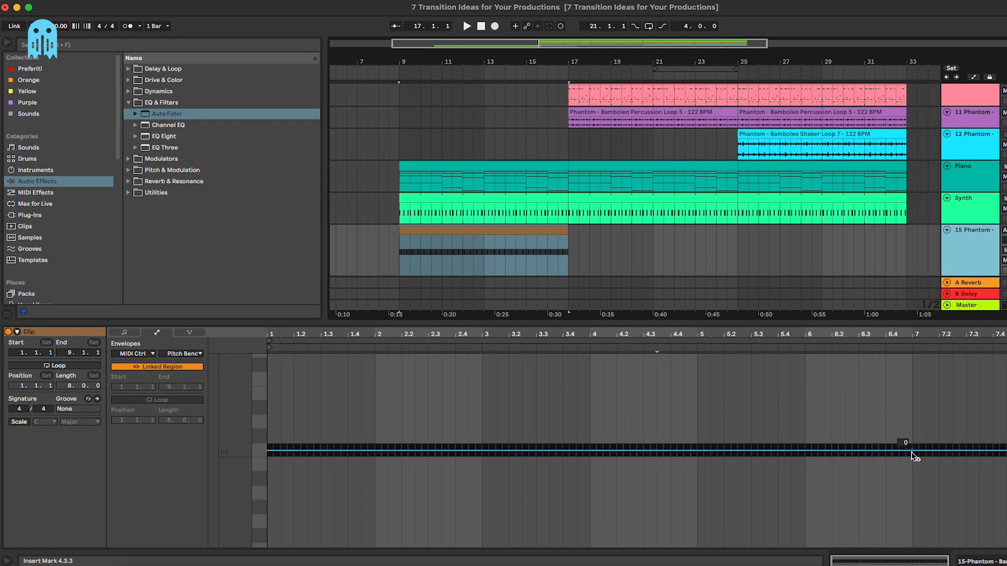
click(912, 452)
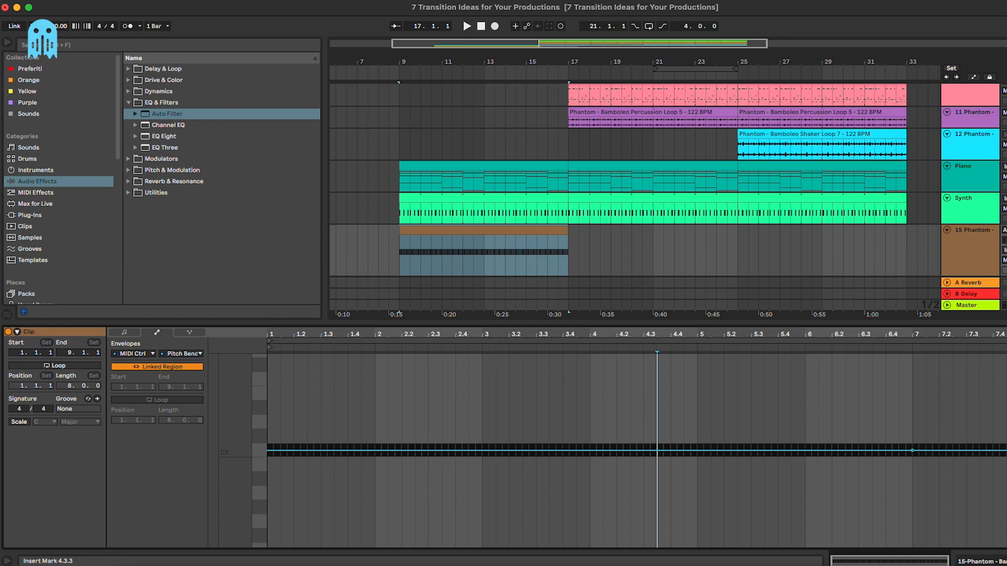
drag(986, 451, 975, 361)
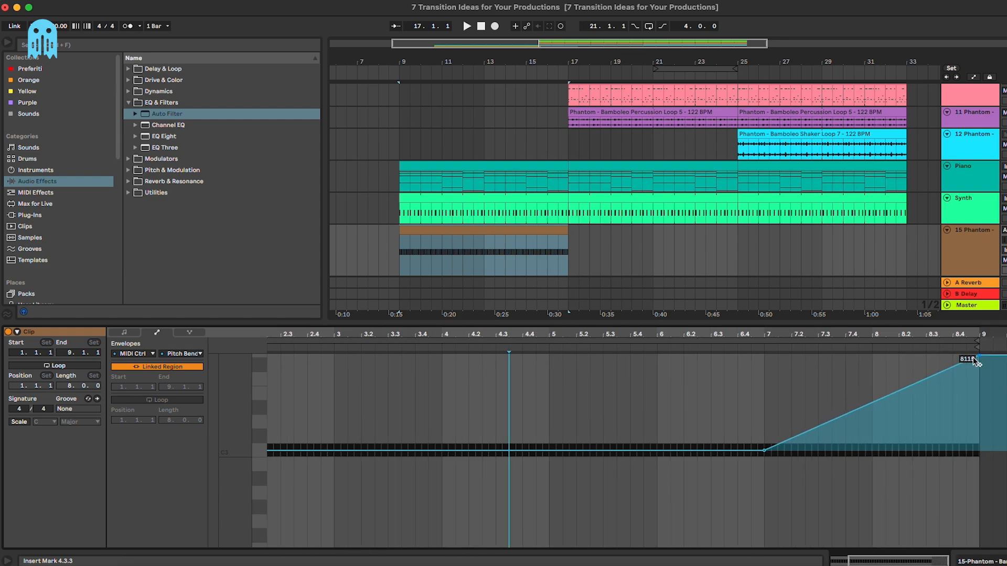
Step: Play from bar 15 to hear the pitch bend into the drop
click(523, 253)
key(space)
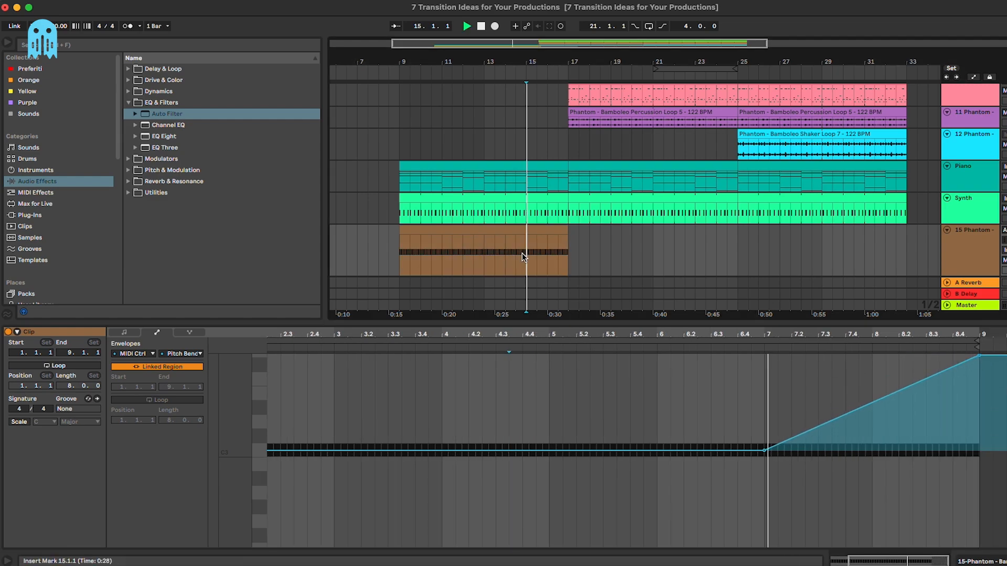
click(978, 243)
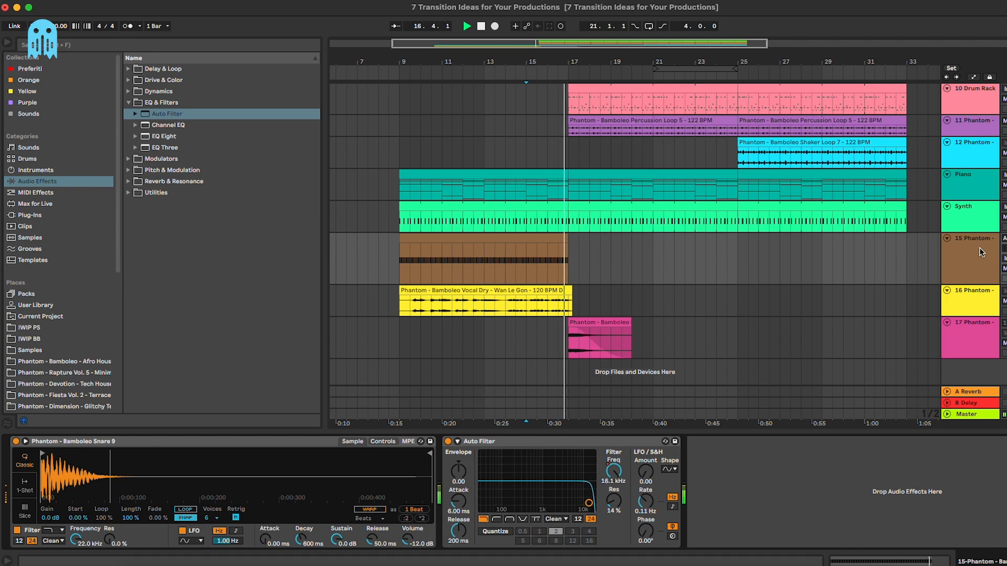
click(507, 265)
key(space)
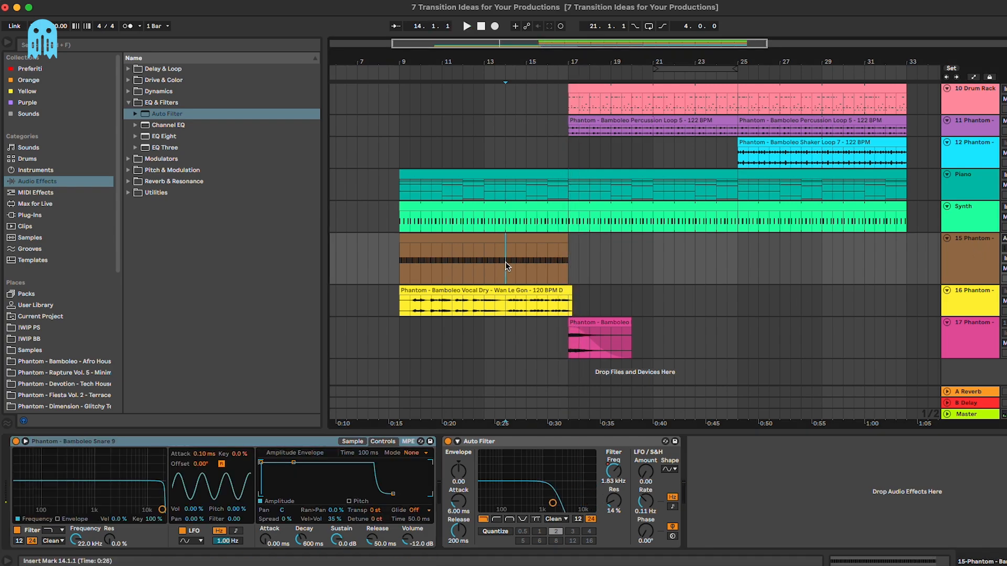
key(space)
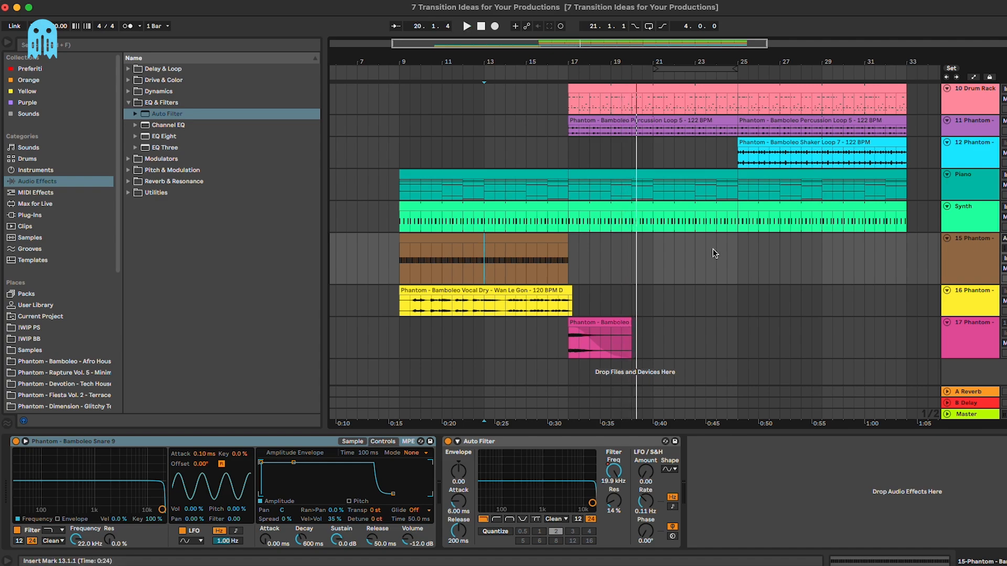
key(space)
drag(742, 45, 742, 68)
scroll(652, 171, left, 1)
click(591, 151)
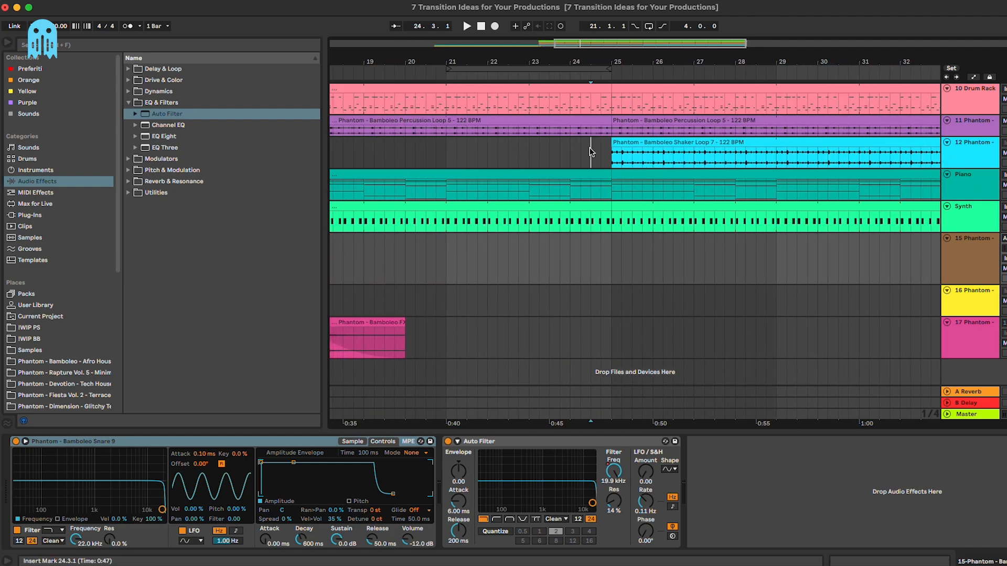
drag(591, 151, 607, 153)
scroll(676, 226, left, 1)
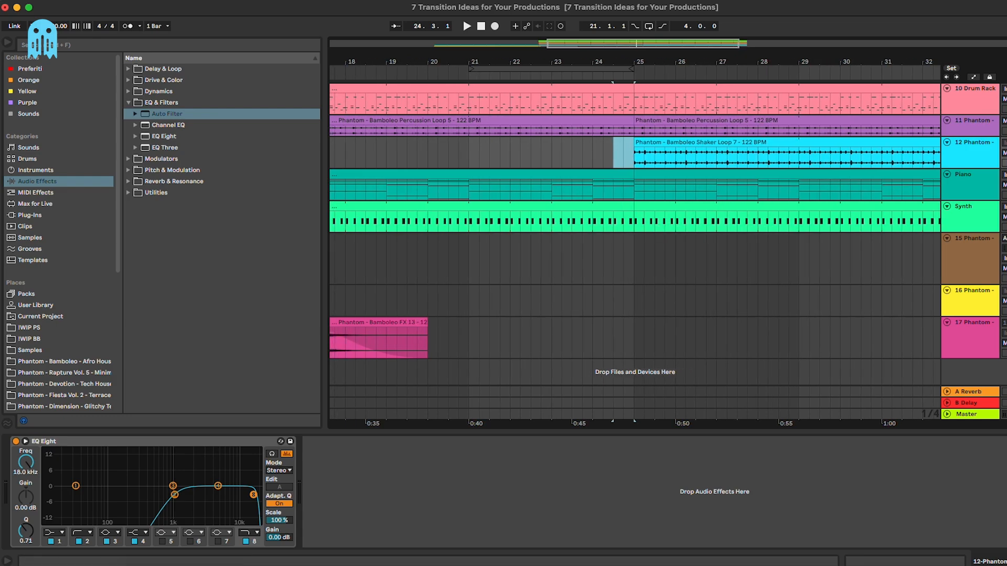
drag(1004, 285, 1004, 264)
click(970, 254)
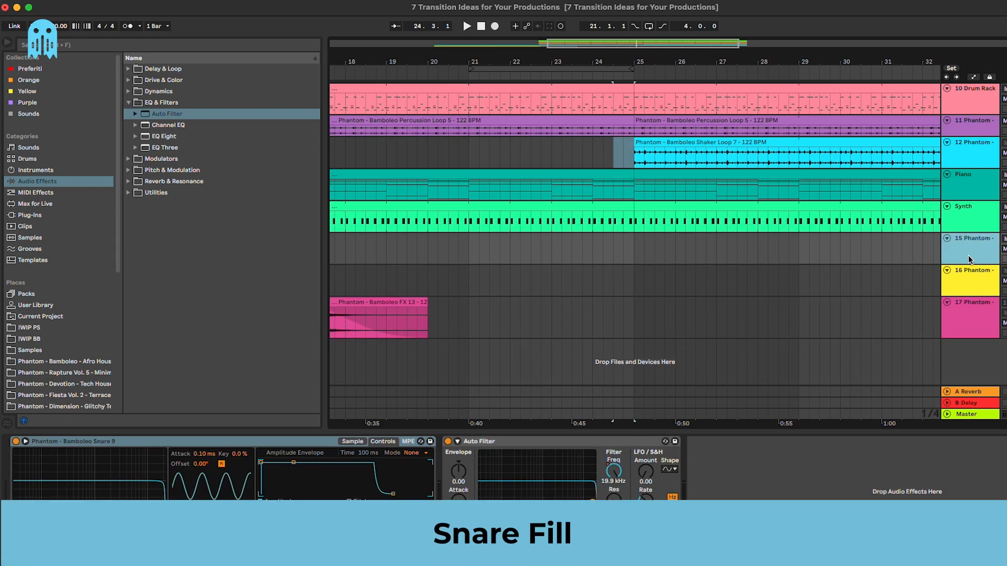
Step: Insert new MIDI track 16 and load Bamboleo Snare 17 onto it
key(super+shift+t)
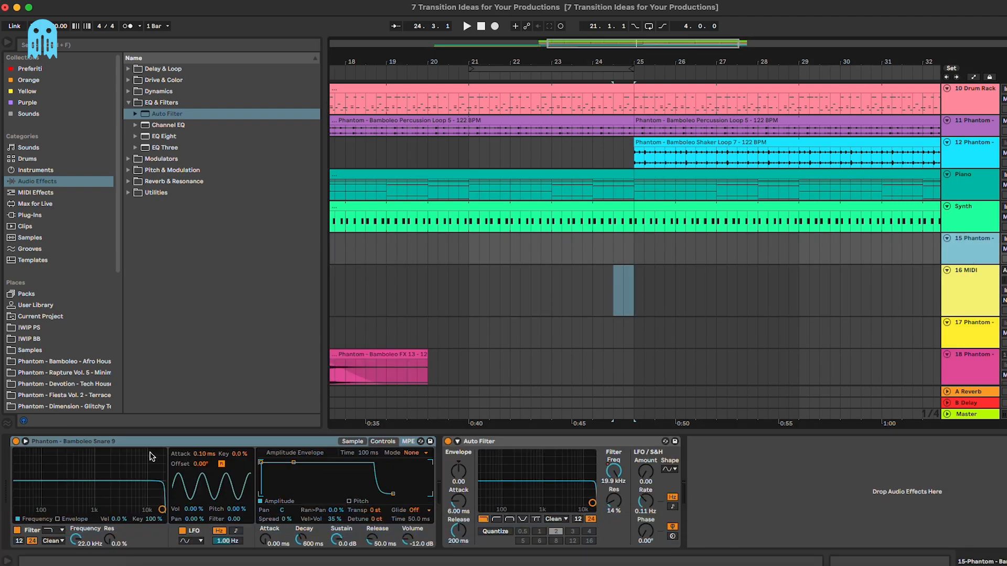
click(91, 360)
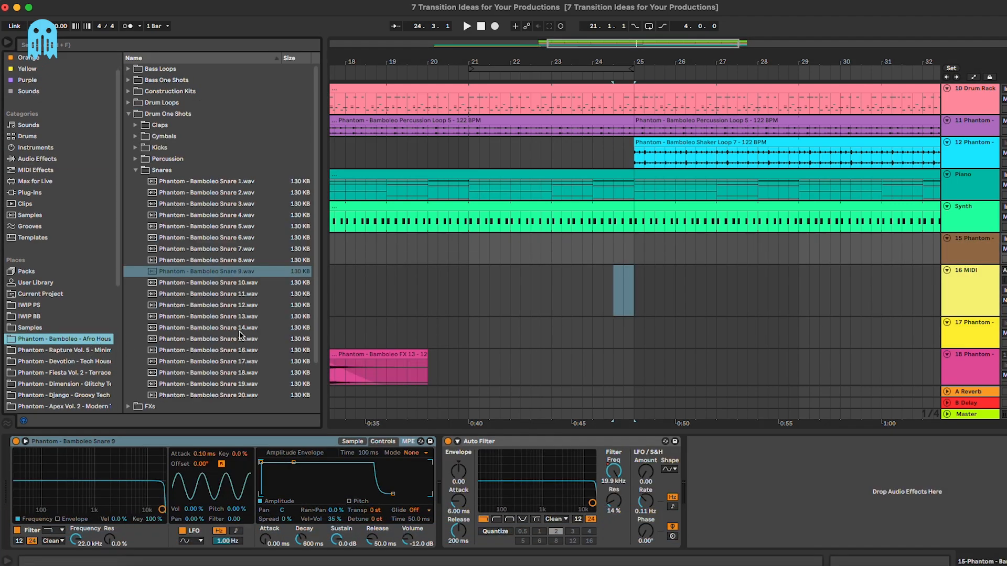
click(239, 331)
click(240, 362)
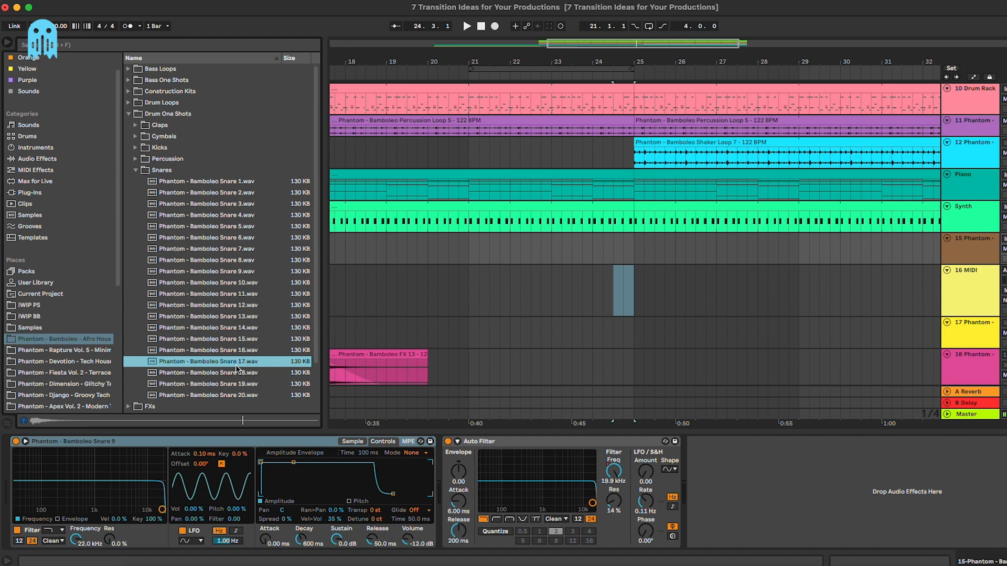
click(558, 298)
drag(205, 363, 241, 489)
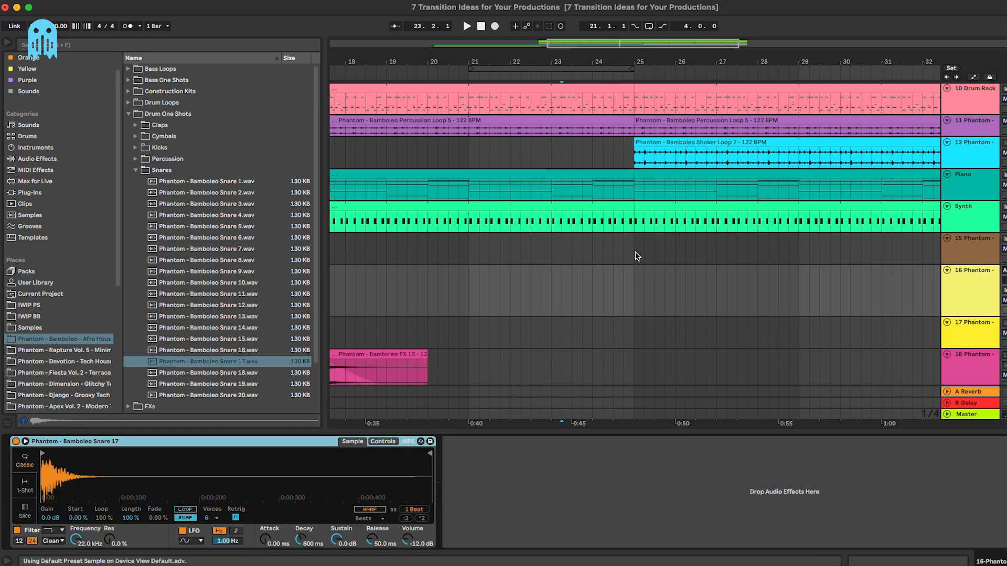
Step: Create a bar-24 clip with C3 hits at 1.3.3, 1.4, 1.4.2 and 1.4.4
drag(595, 284, 609, 284)
key(super+shift+m)
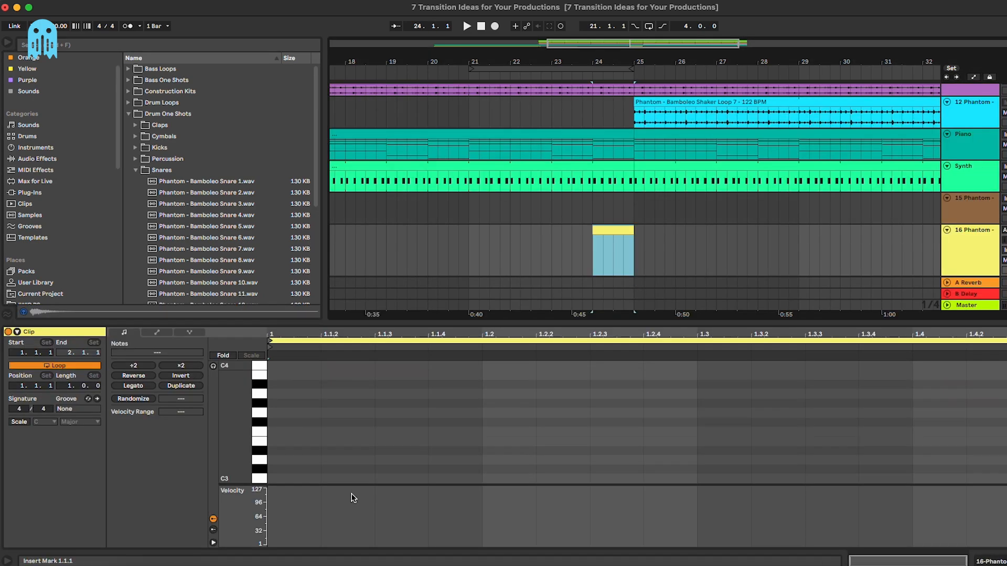
double_click(303, 479)
drag(310, 480, 838, 455)
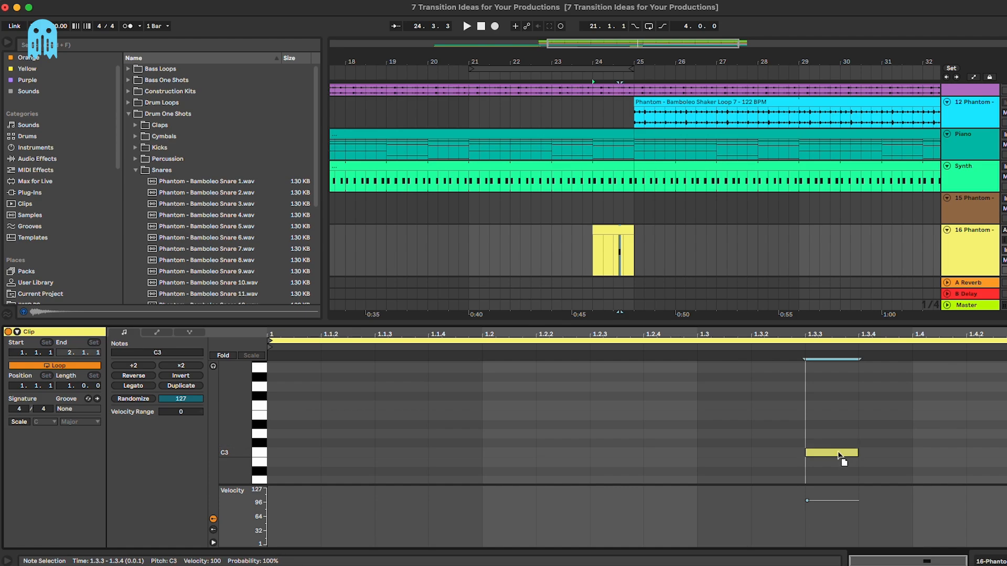
double_click(940, 453)
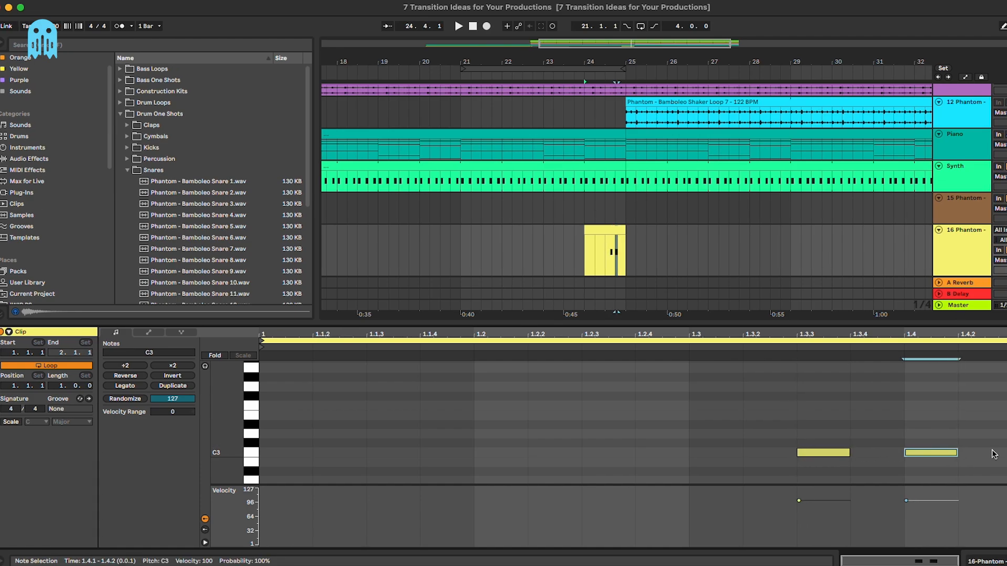
double_click(999, 453)
double_click(981, 453)
Step: Turn track 16's volume down to -11.1 dB
click(563, 250)
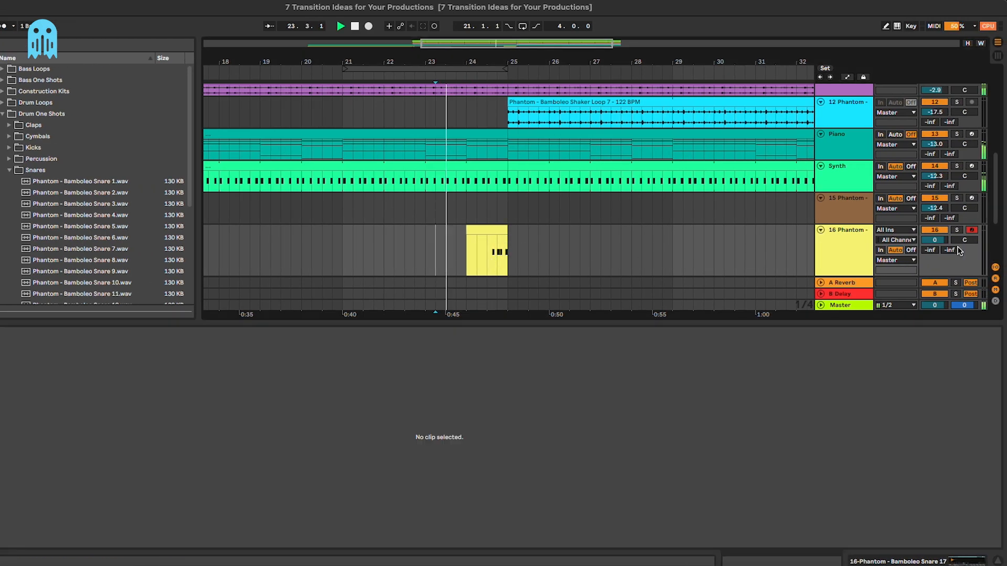
drag(937, 240, 936, 259)
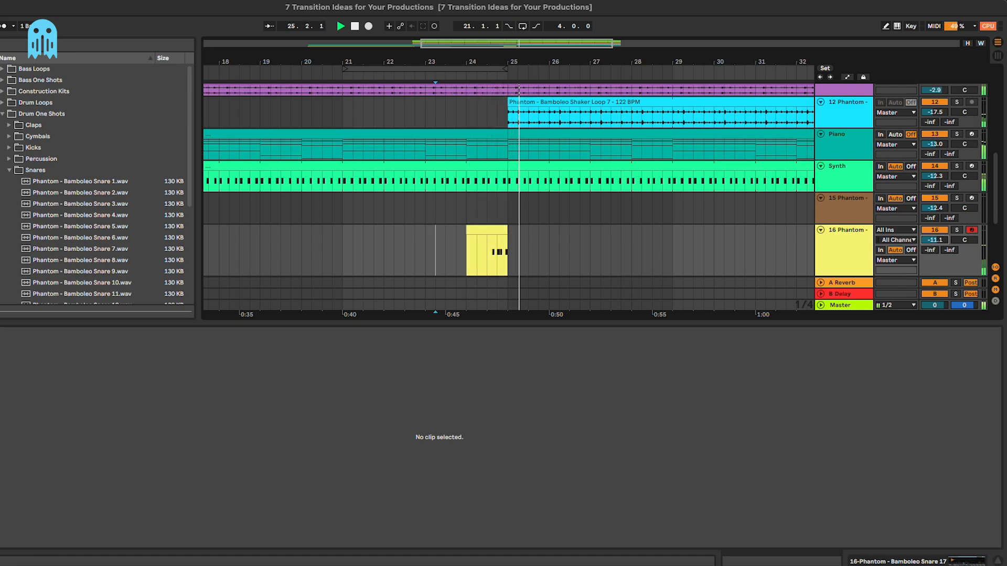
click(492, 259)
click(832, 256)
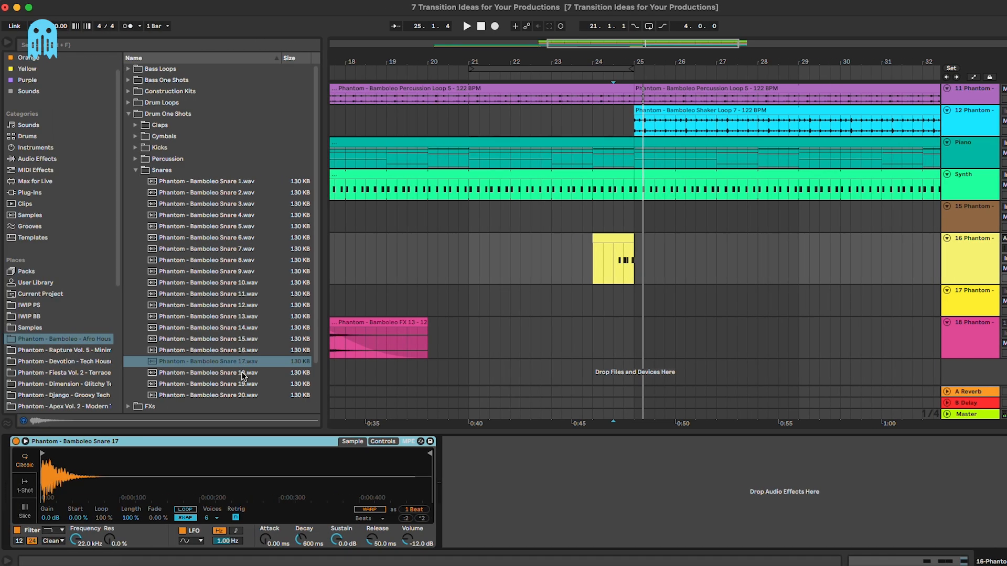
Step: Replace the fill's sample with Bamboleo Snare 18 and audition the fill at bar 24
scroll(244, 367, down, 1)
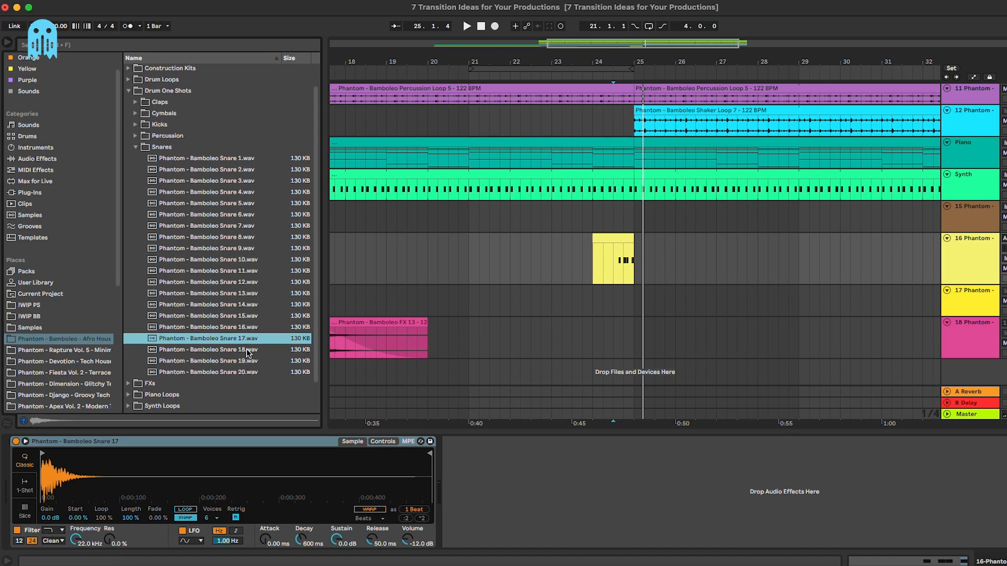
double_click(246, 350)
drag(281, 471, 282, 469)
key(space)
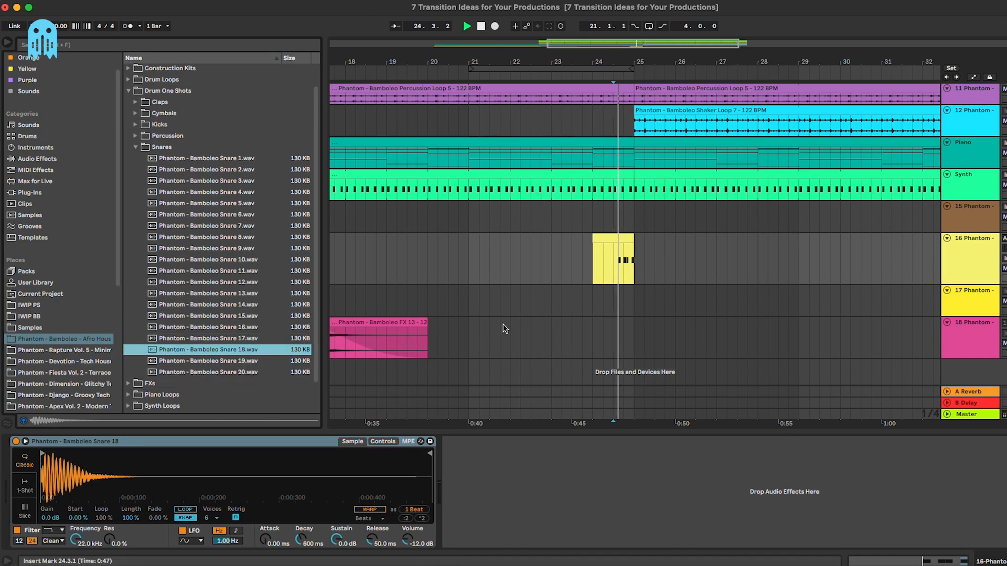
key(space)
click(612, 260)
key(space)
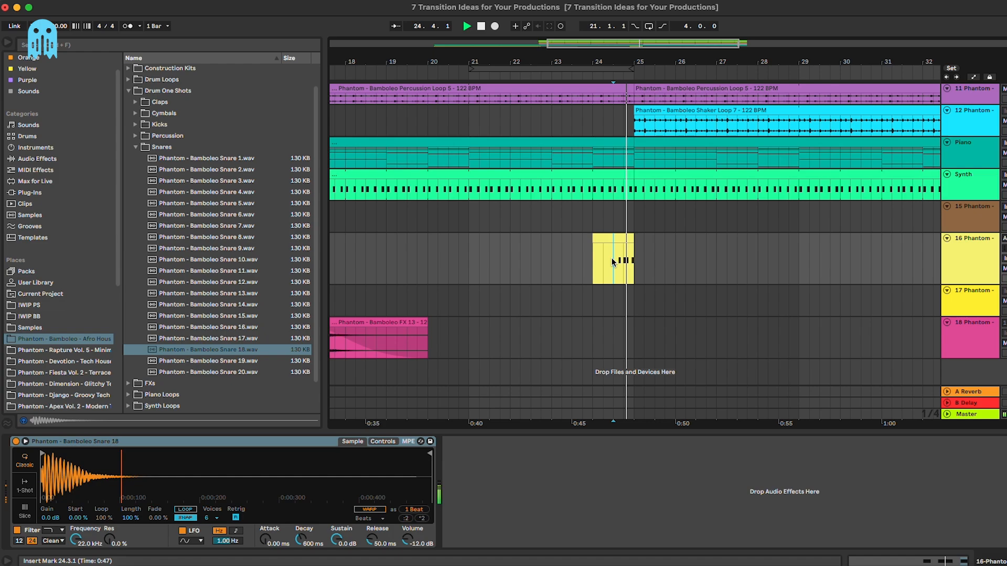
click(595, 260)
key(space)
key(space)
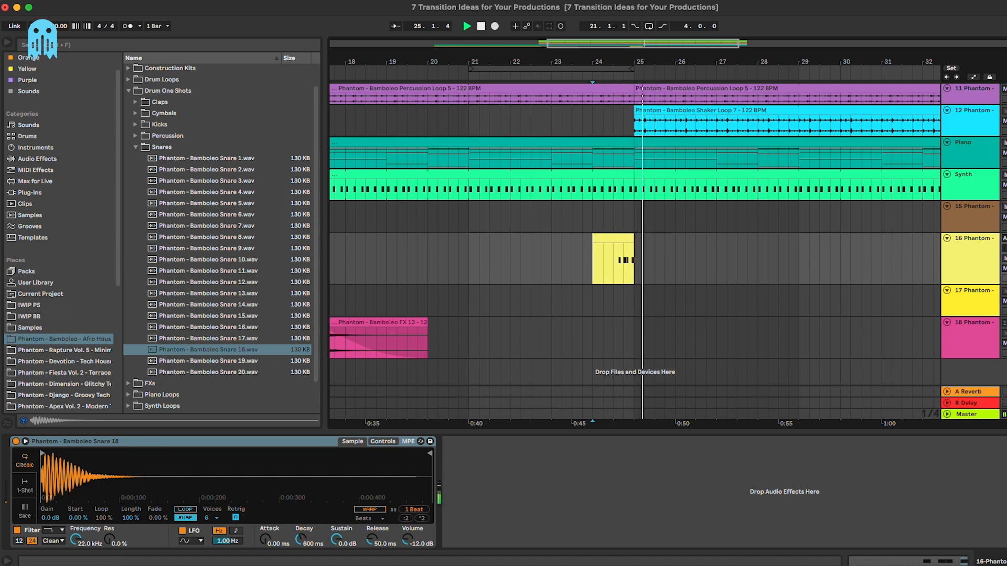
Step: Paste a copy of the bar-24 snare fill clip at bar 20
click(621, 238)
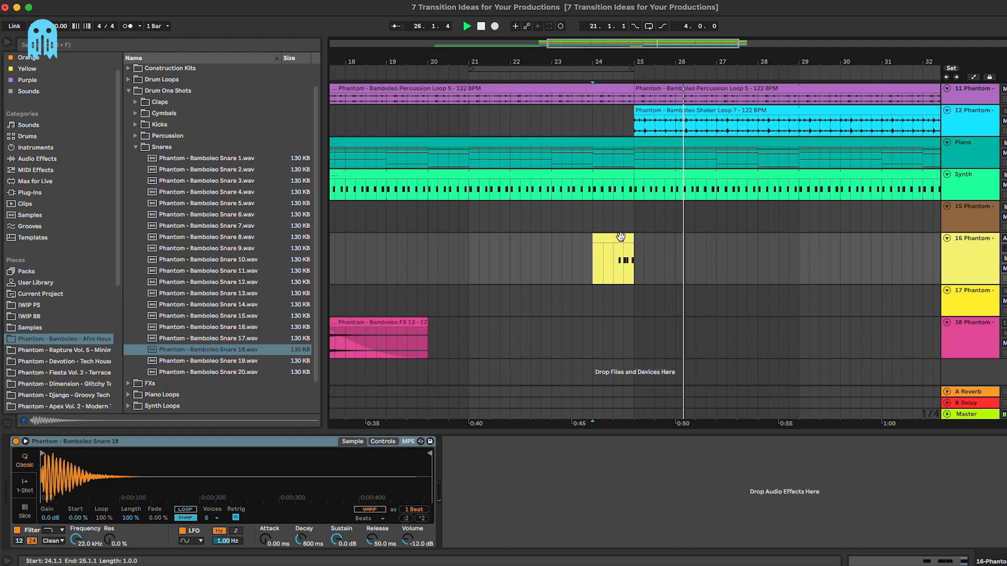
key(space)
click(505, 255)
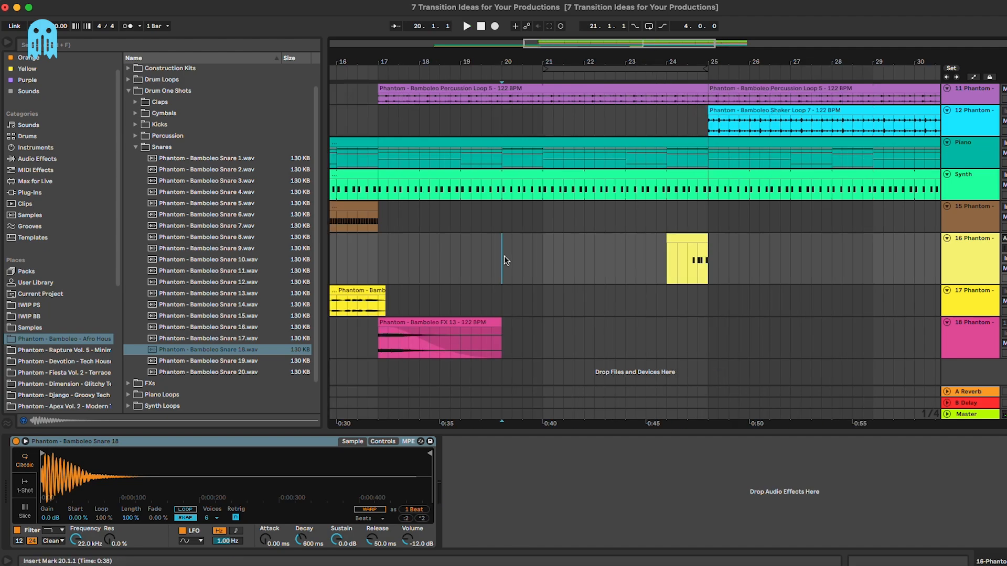
key(super+v)
click(517, 216)
key(space)
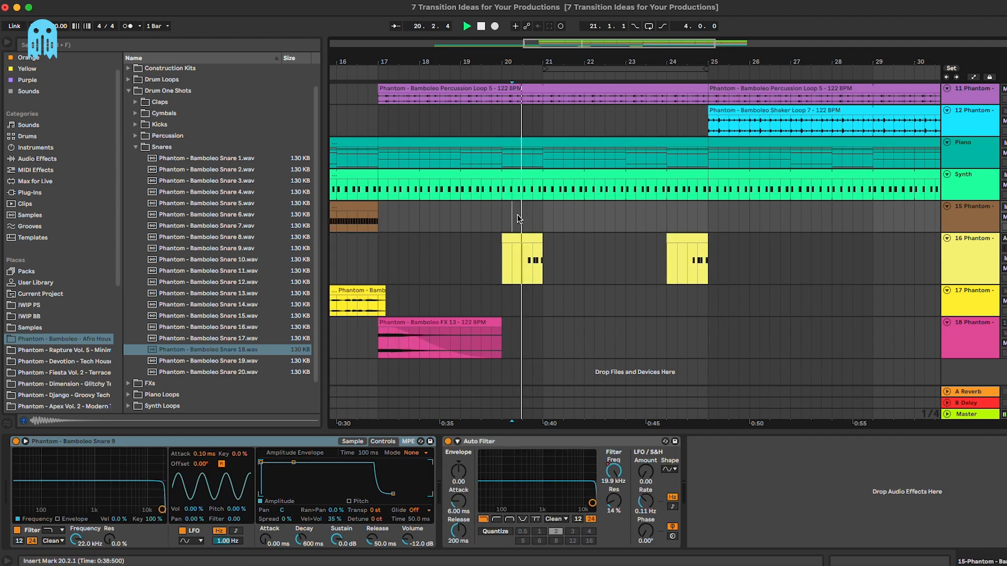
click(532, 239)
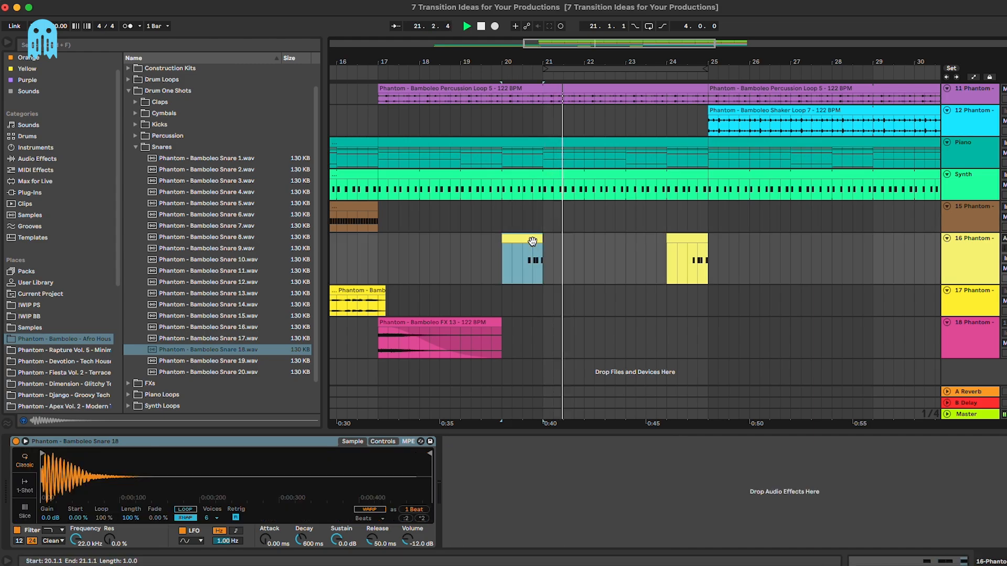
Step: Duplicate bars 17–25 into bars 25–33, then select the extra copy around bar 28
drag(380, 274, 537, 262)
shift+click(704, 263)
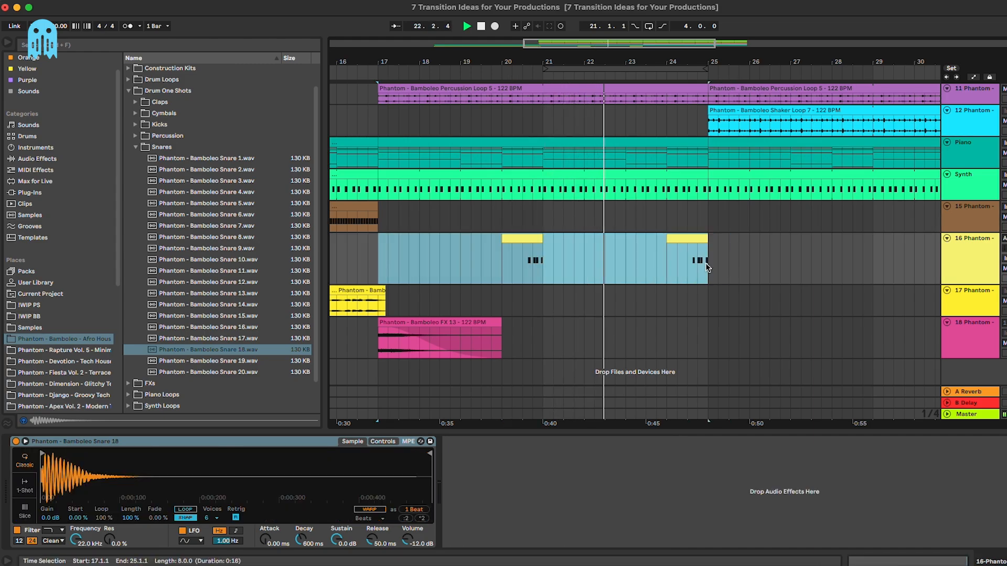
key(super+d)
click(705, 265)
key(minus)
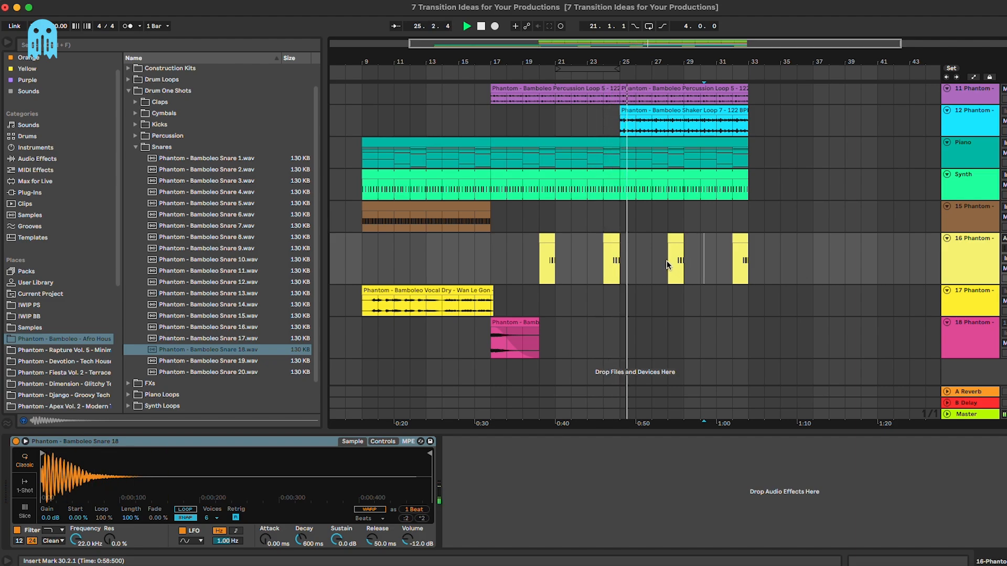
key(space)
drag(654, 262, 517, 264)
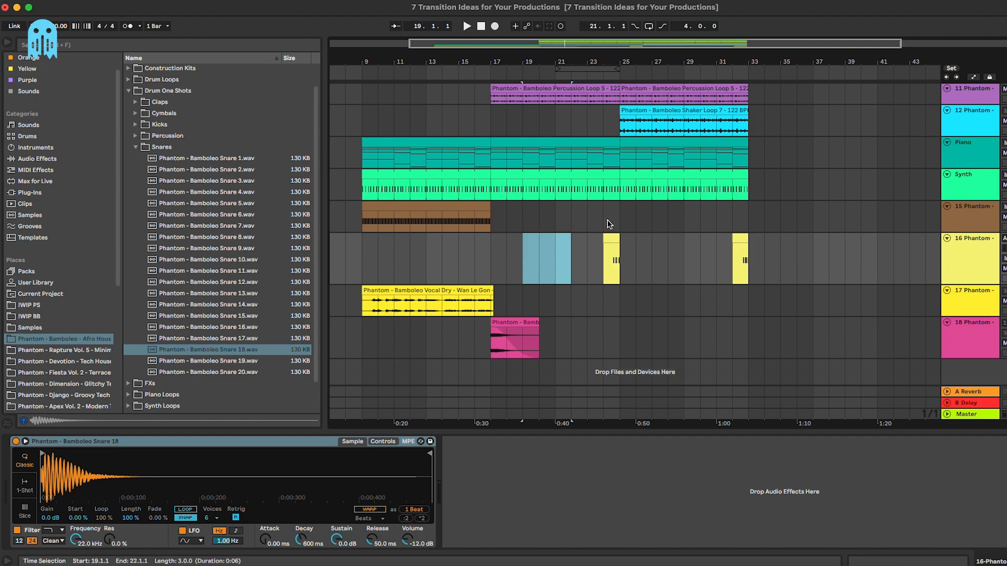
Step: Shrink track 16's lane height with Alt+minus and scroll back up the arrangement
click(555, 259)
scroll(524, 220, up, 5)
scroll(522, 210, left, 3)
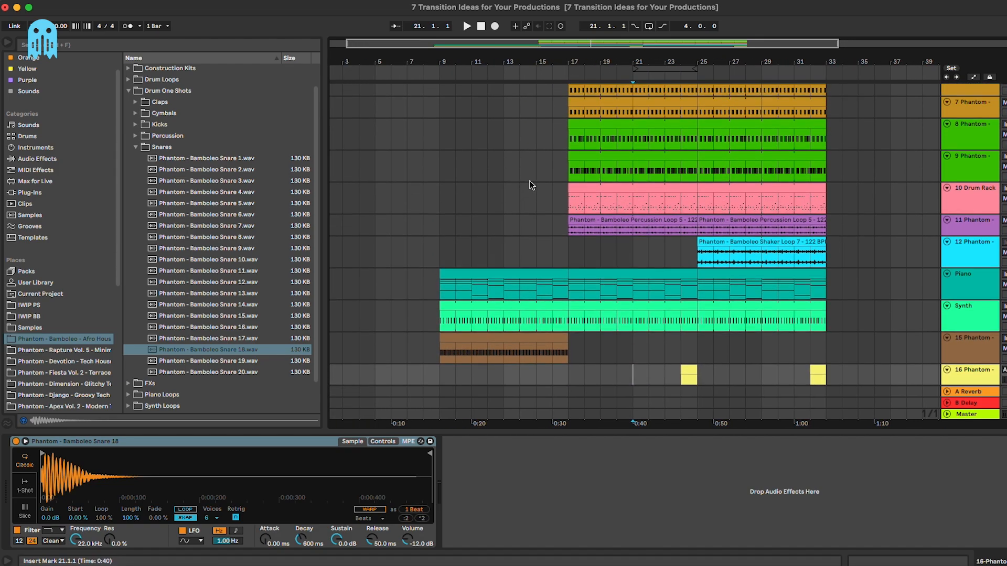
scroll(525, 157, down, 5)
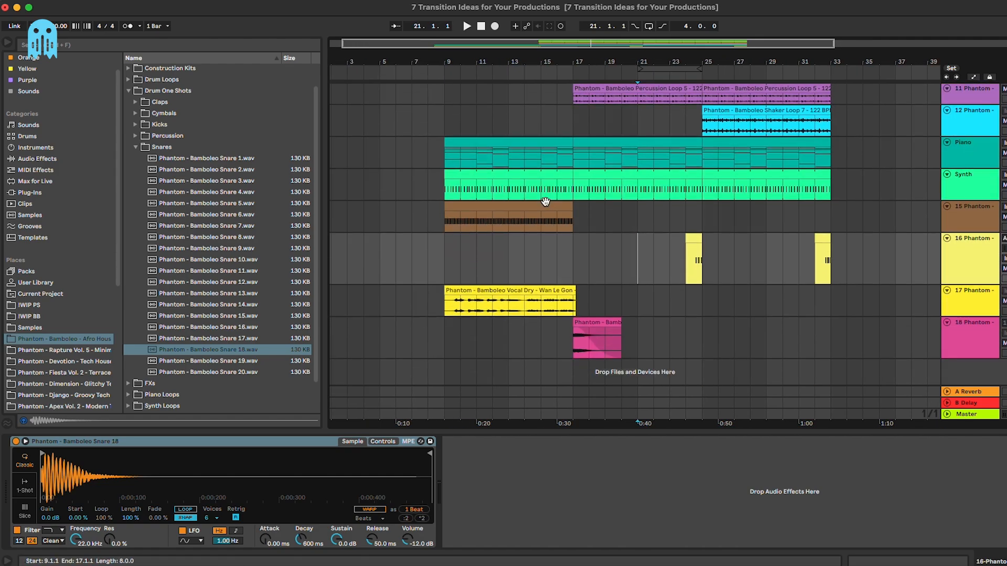
scroll(545, 201, up, 2)
key(alt+minus)
key(alt+minus)
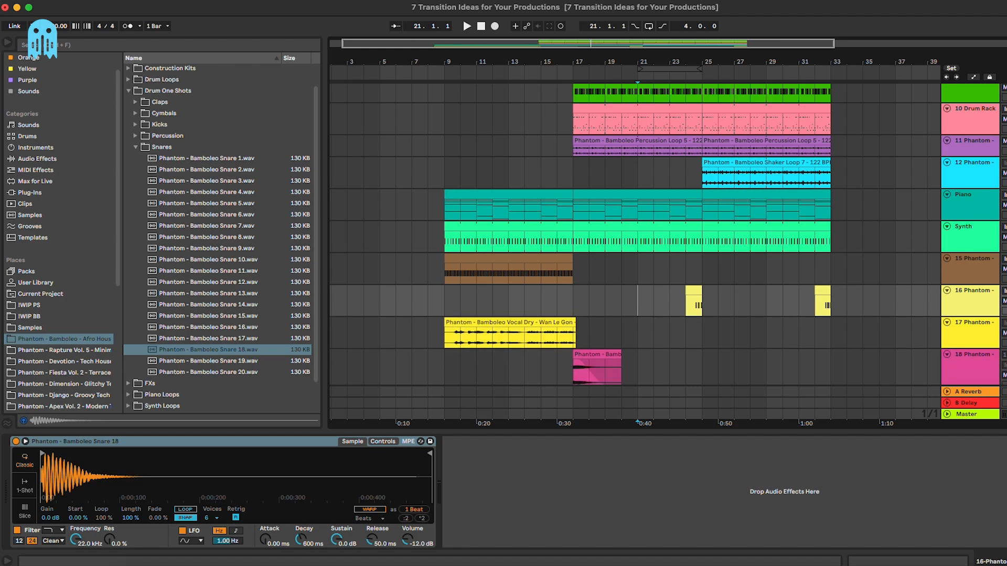
scroll(461, 240, up, 2)
scroll(540, 193, up, 3)
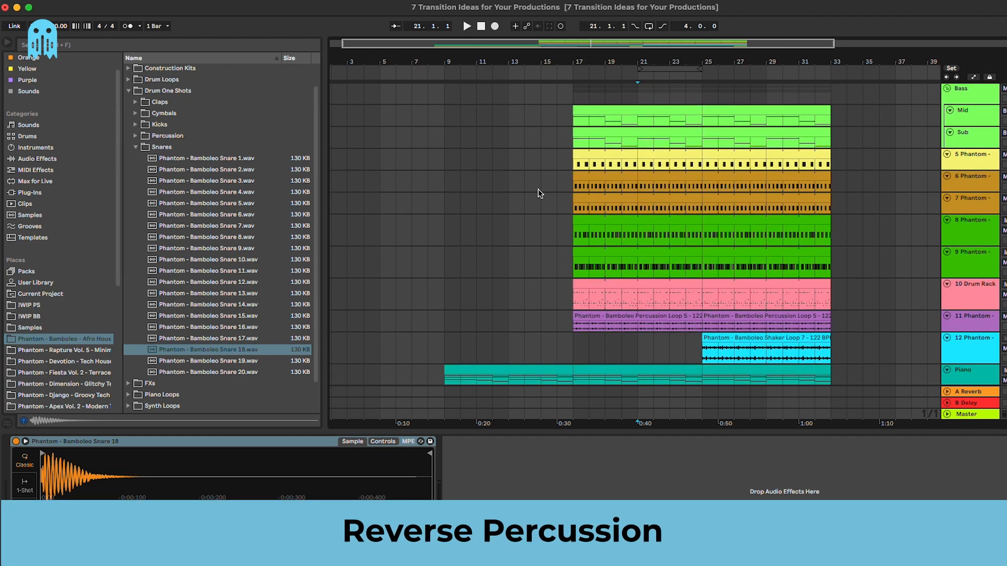
Step: Zoom to bars 9–31 and browse Drum One Shots > Cymbals > Hihats - Open
drag(581, 61, 490, 151)
click(135, 147)
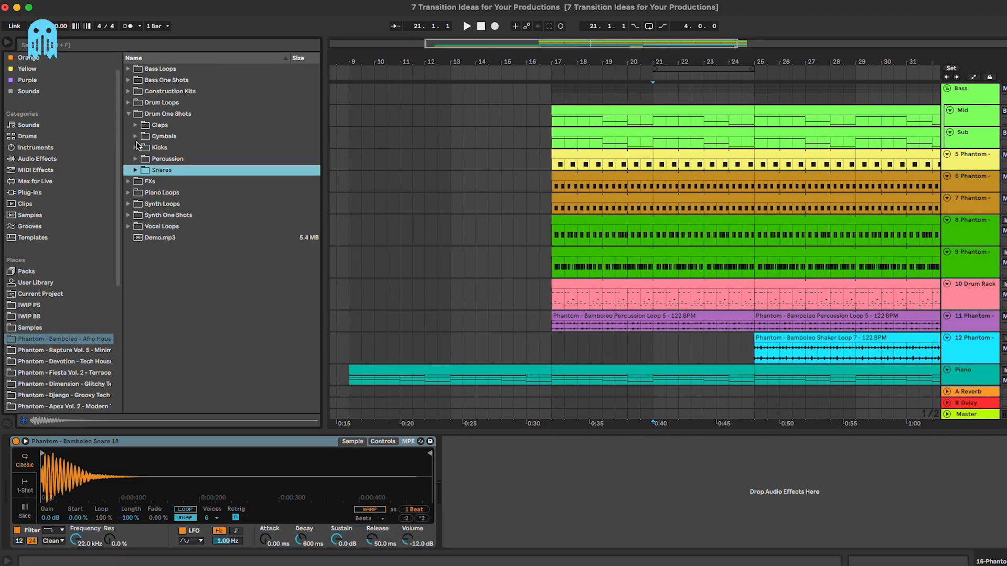
click(136, 137)
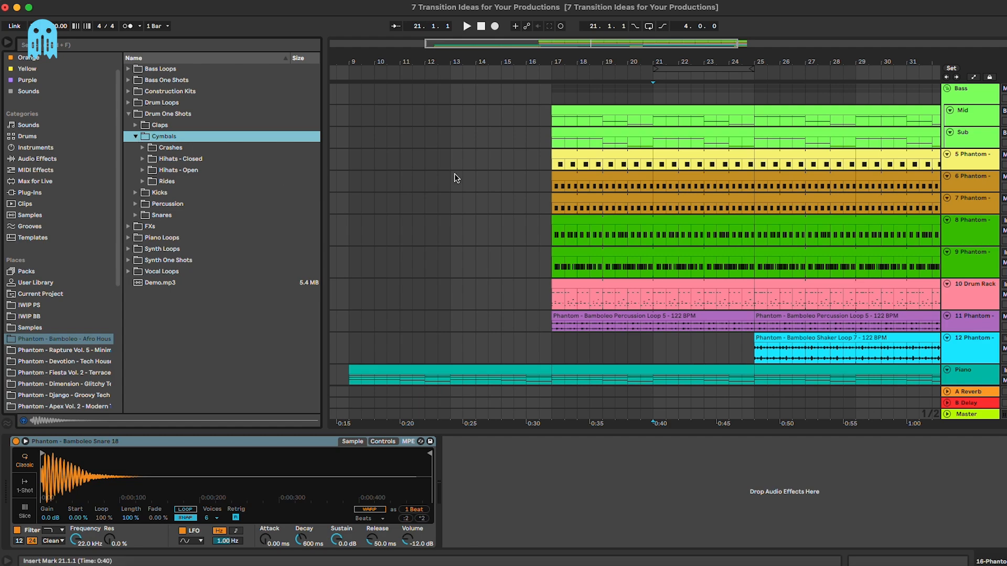
scroll(461, 184, down, 5)
scroll(461, 183, left, 3)
click(144, 170)
scroll(179, 193, down, 4)
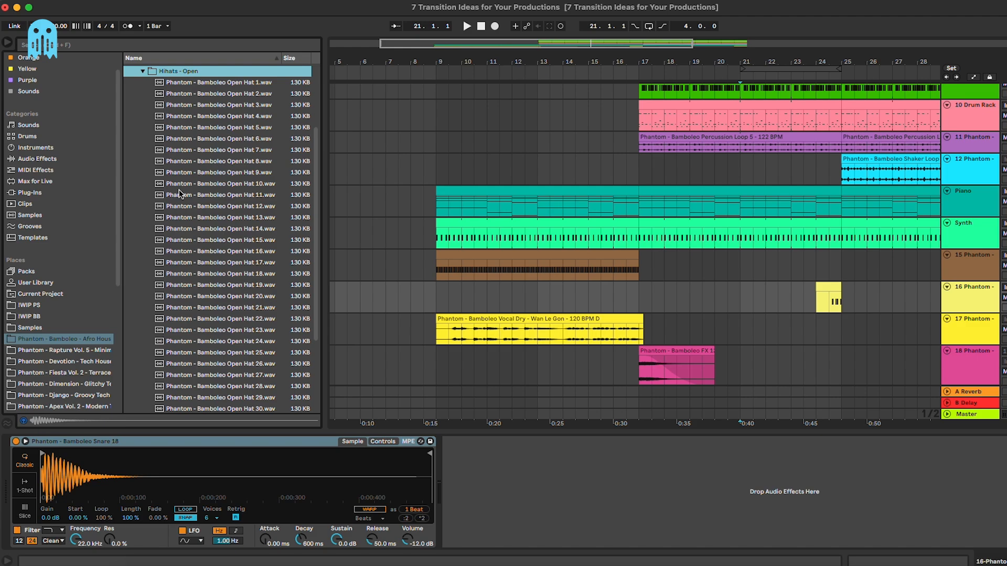
Step: Place Open Hat 14 on new track 19 starting at 16.4.1, ending at bar 17
drag(262, 229, 633, 371)
key(plus)
key(plus)
key(plus)
key(plus)
key(plus)
drag(672, 343, 607, 347)
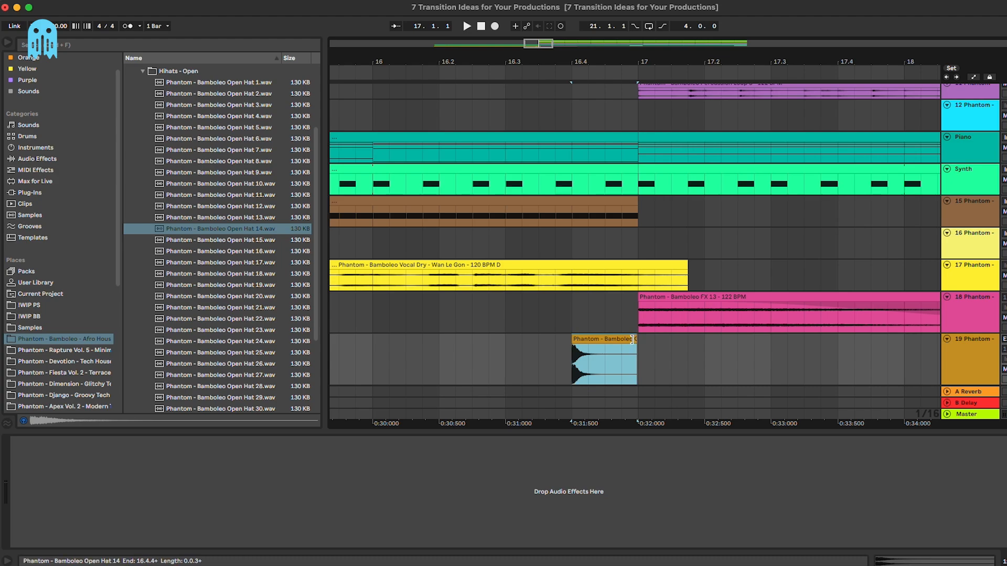
double_click(624, 339)
Step: Warp and reverse the open hat clip, then audition it
click(122, 361)
click(633, 230)
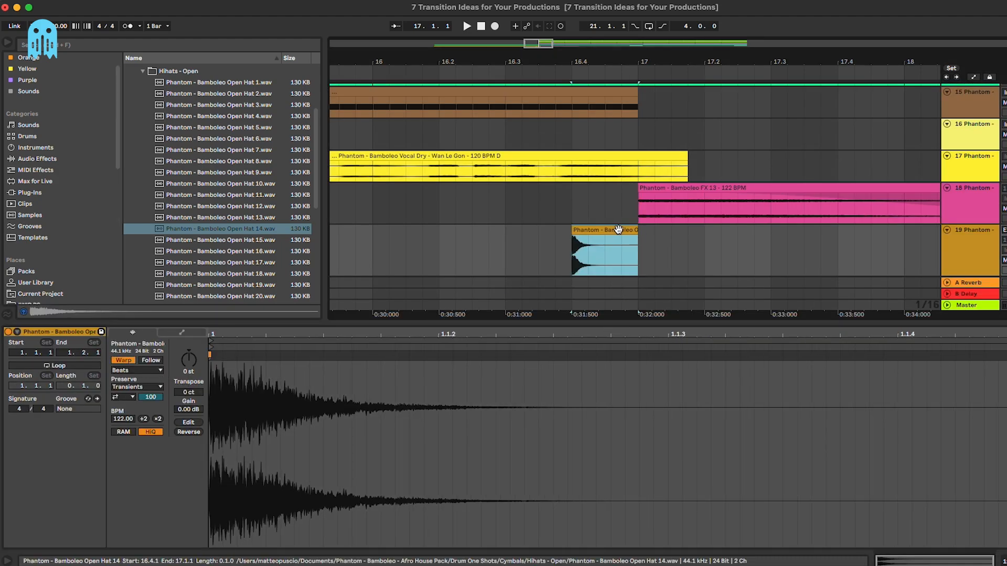
key(r)
click(581, 257)
key(space)
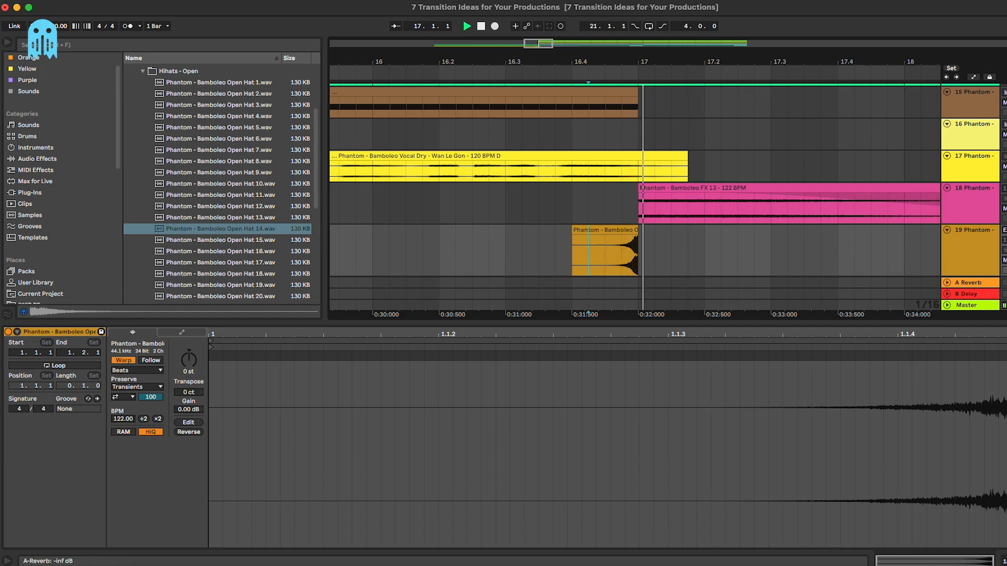
key(space)
Step: Lower the reversed hat's gain to -4.16 dB and audition it from 16.3.1
click(582, 230)
drag(189, 409, 190, 415)
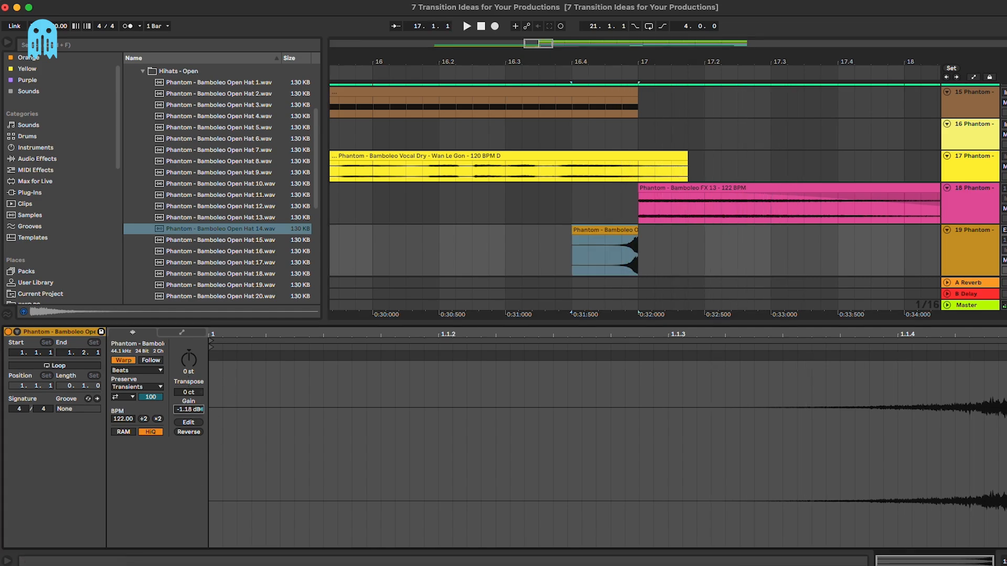
click(489, 231)
key(space)
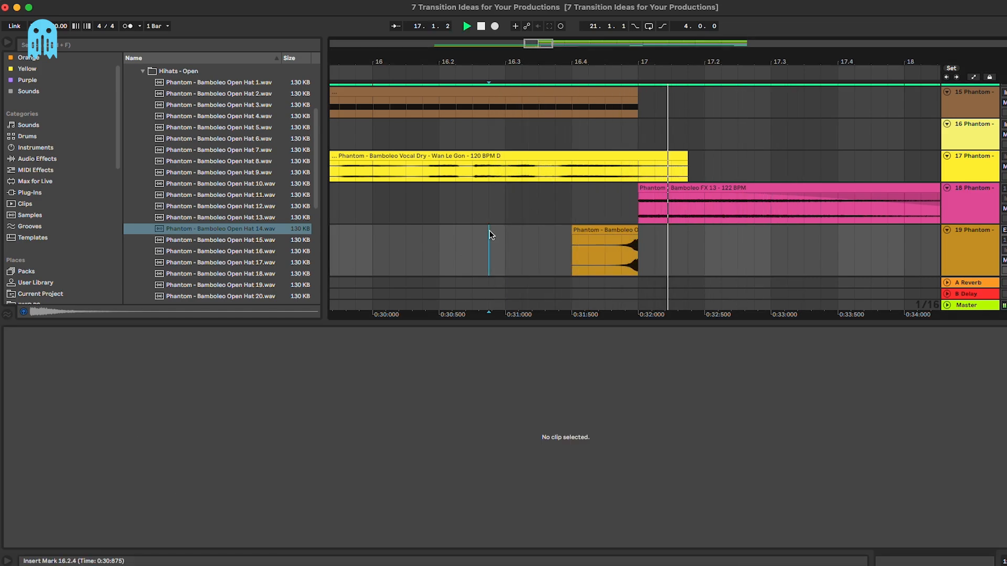
key(minus)
click(533, 252)
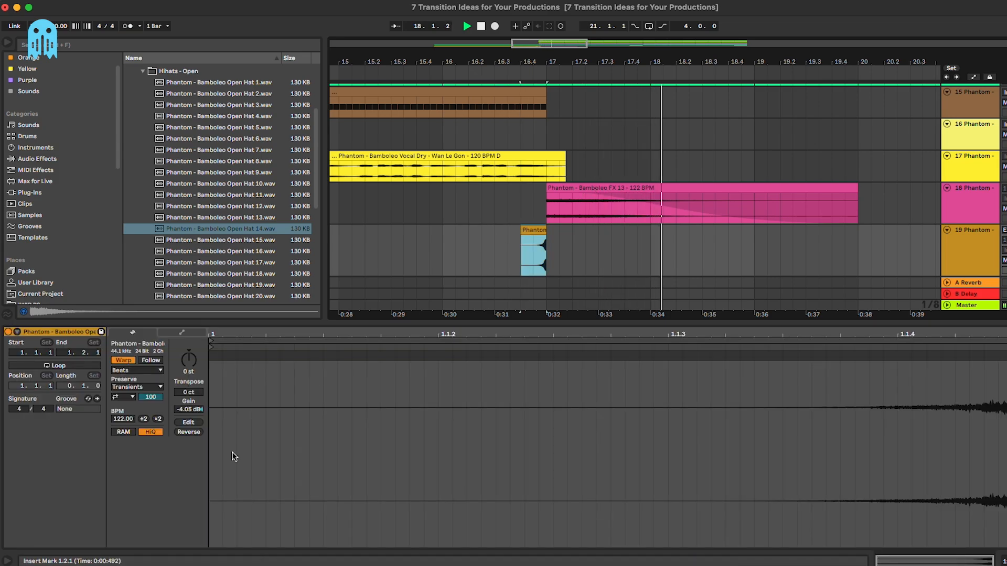
drag(189, 409, 190, 427)
click(493, 239)
key(space)
key(space)
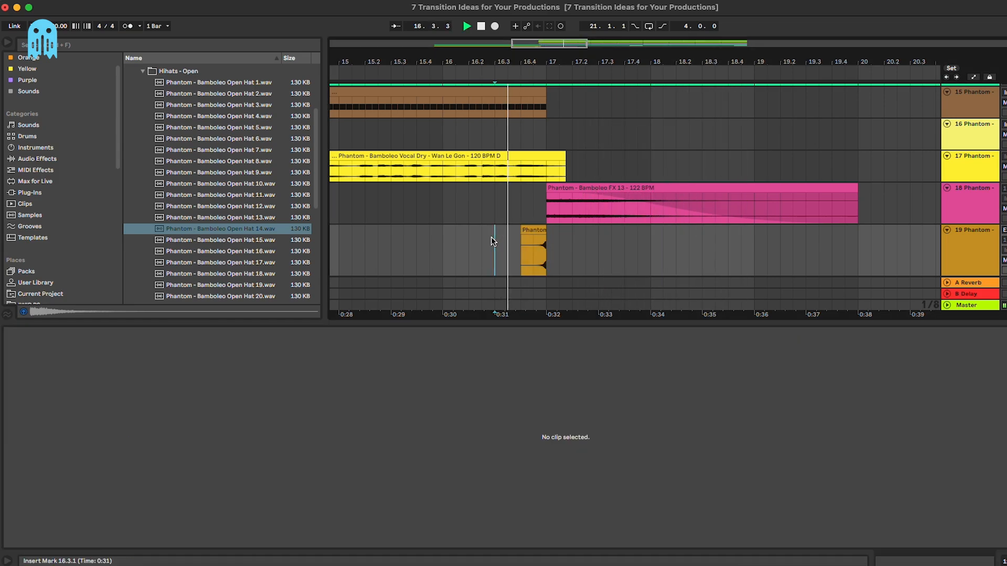
key(minus)
key(minus)
key(minus)
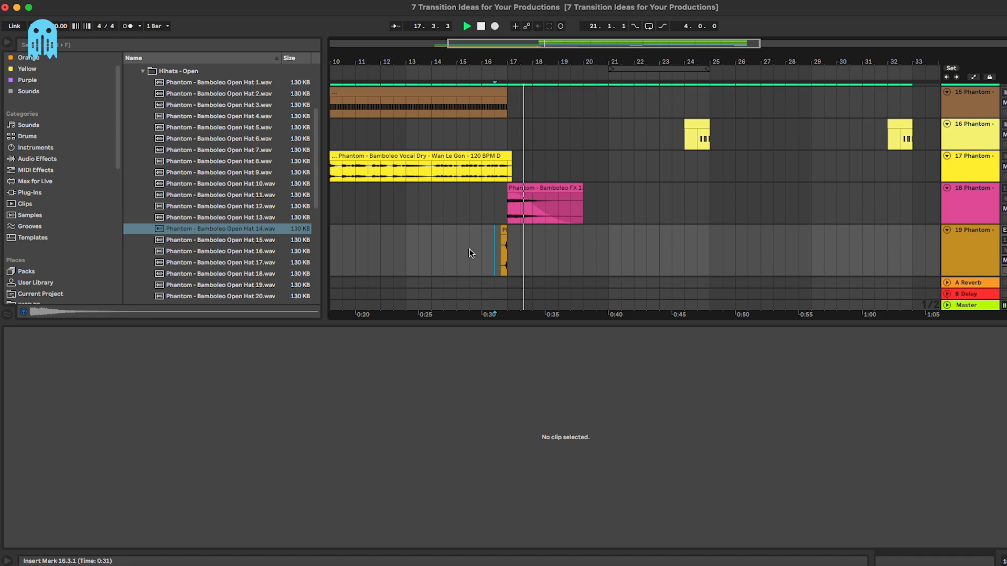
Step: Remove the hat clip from track 19, undoing the accidental track deletion
scroll(478, 246, left, 3)
click(558, 205)
key(space)
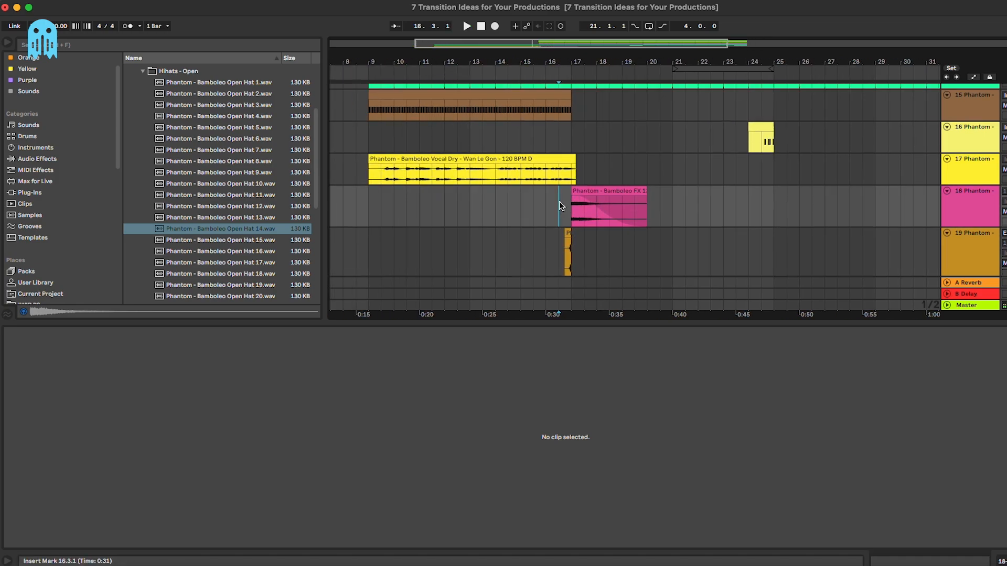
key(plus)
key(plus)
scroll(559, 204, down, 1)
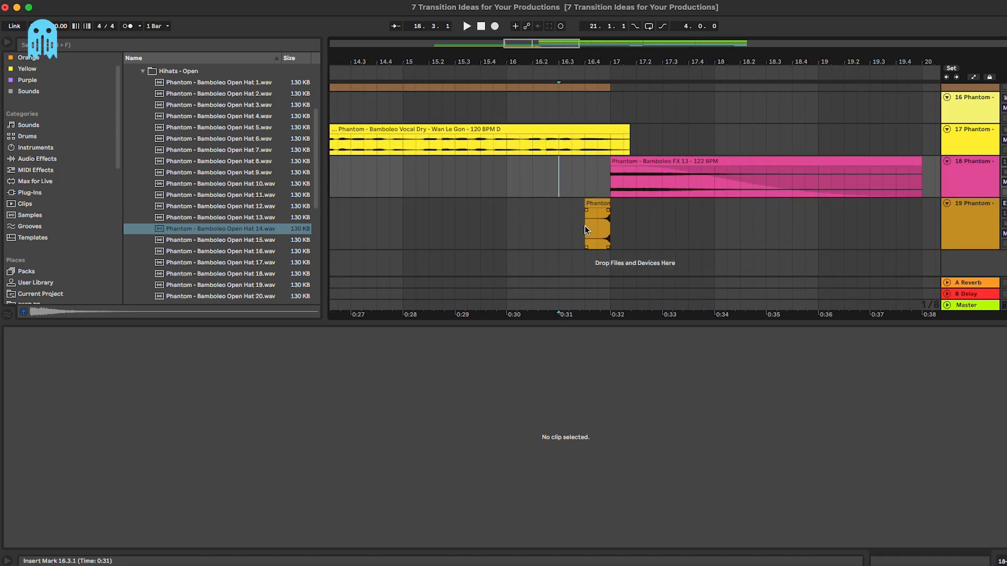
click(603, 236)
click(615, 229)
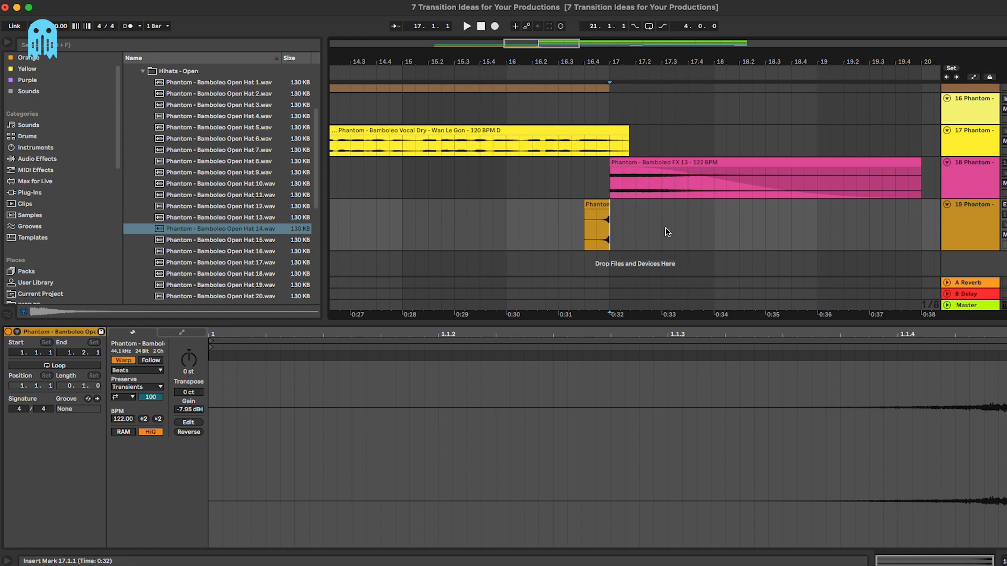
click(970, 226)
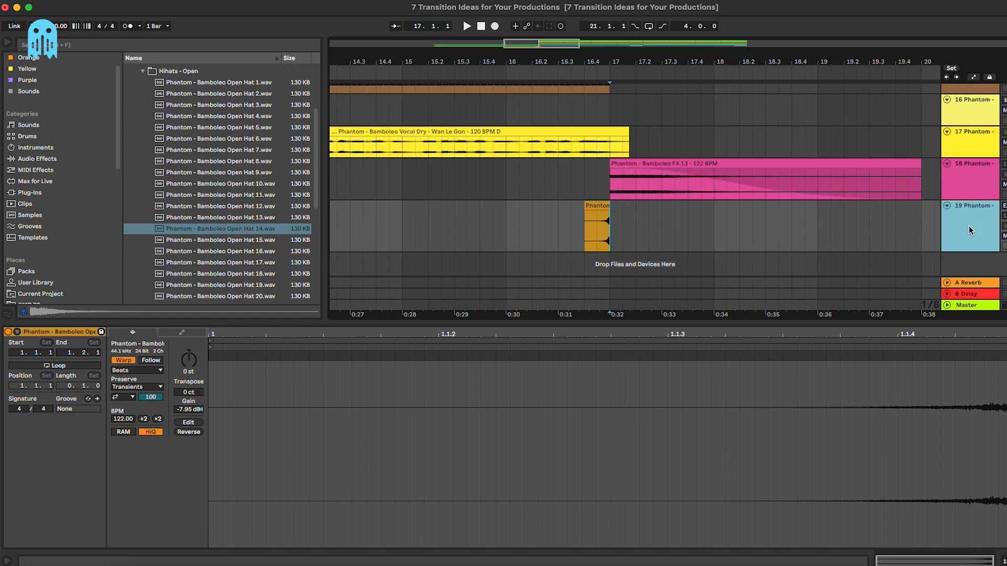
key(Delete)
key(super+z)
Step: Place Clap 7 from Drum One Shots > Claps on track 19 just before bar 17
scroll(154, 159, up, 3)
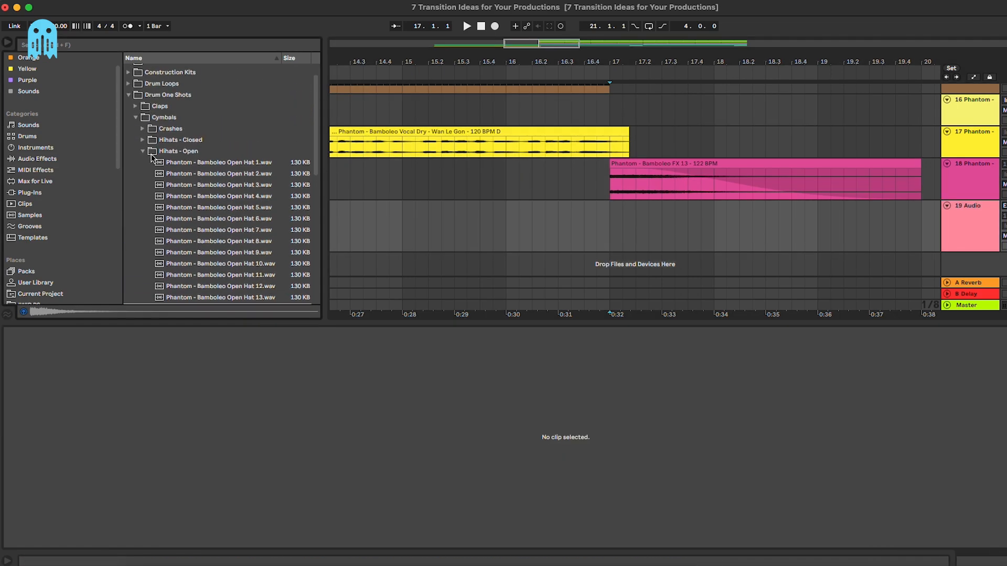
click(137, 107)
click(226, 194)
drag(226, 203, 596, 226)
scroll(586, 220, up, 3)
click(585, 220)
Step: Audition the trimmed clap from 16.3.4 and show track 19's device chain
click(619, 224)
click(567, 233)
key(space)
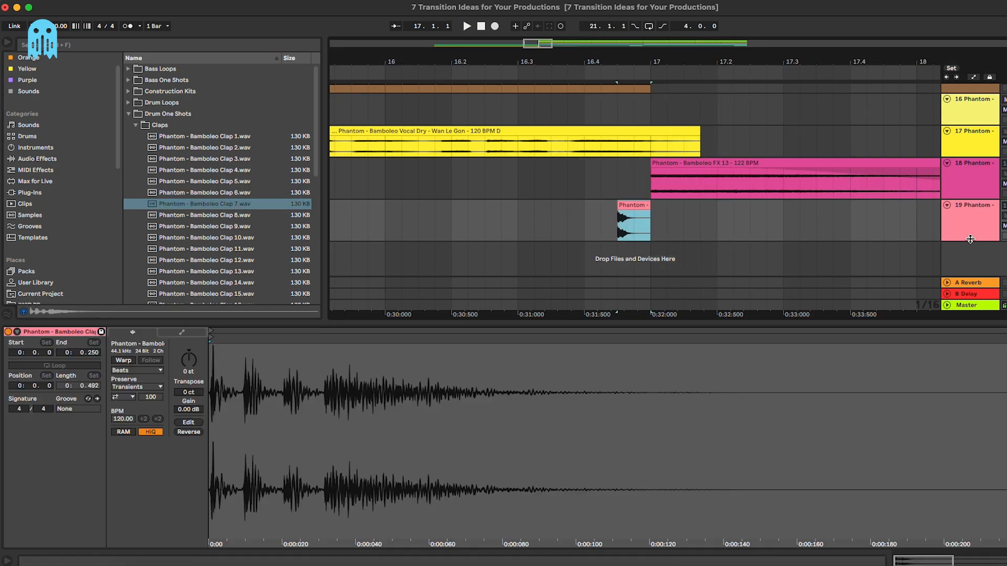
click(970, 237)
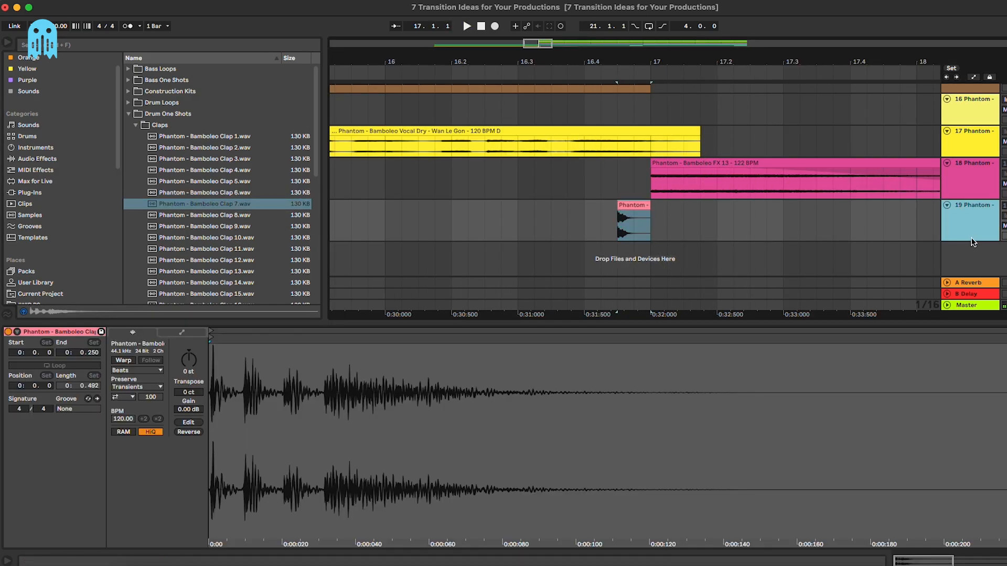
double_click(976, 218)
click(963, 322)
Step: Add a Reverb from Audio Effects > Reverb & Resonance to the clap track
click(42, 159)
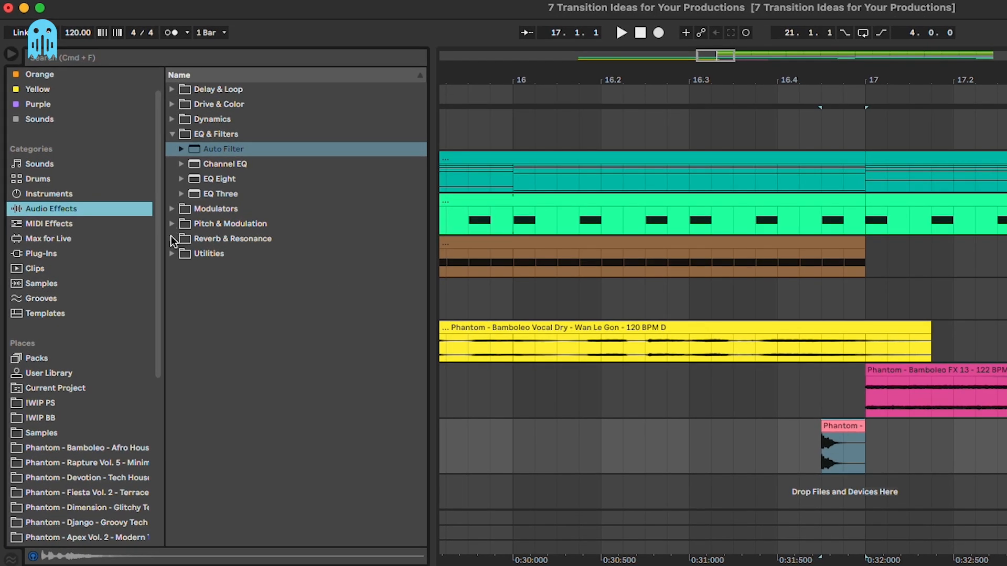
click(172, 239)
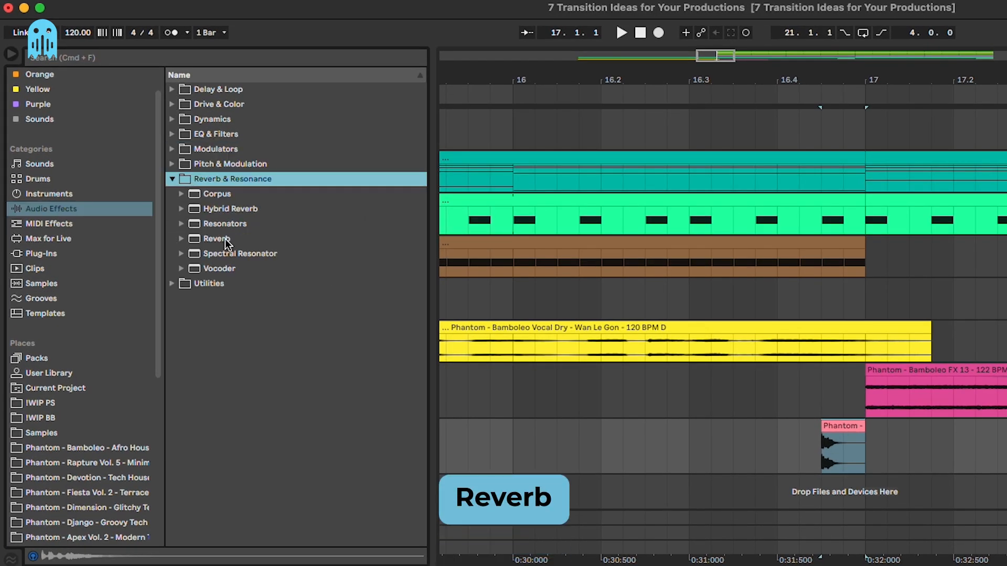
drag(225, 239, 825, 454)
key(space)
Step: Set the clap reverb to 4.55 s decay, 78% dry/wet, 3.42 ms predelay, high cut off
key(space)
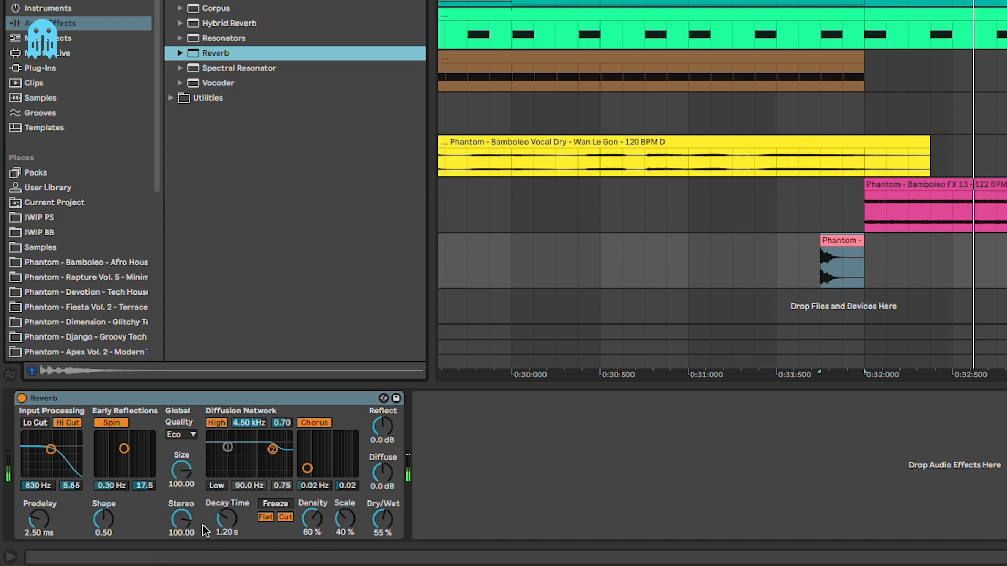
drag(168, 531, 168, 515)
key(space)
drag(289, 536, 290, 523)
drag(387, 525, 386, 517)
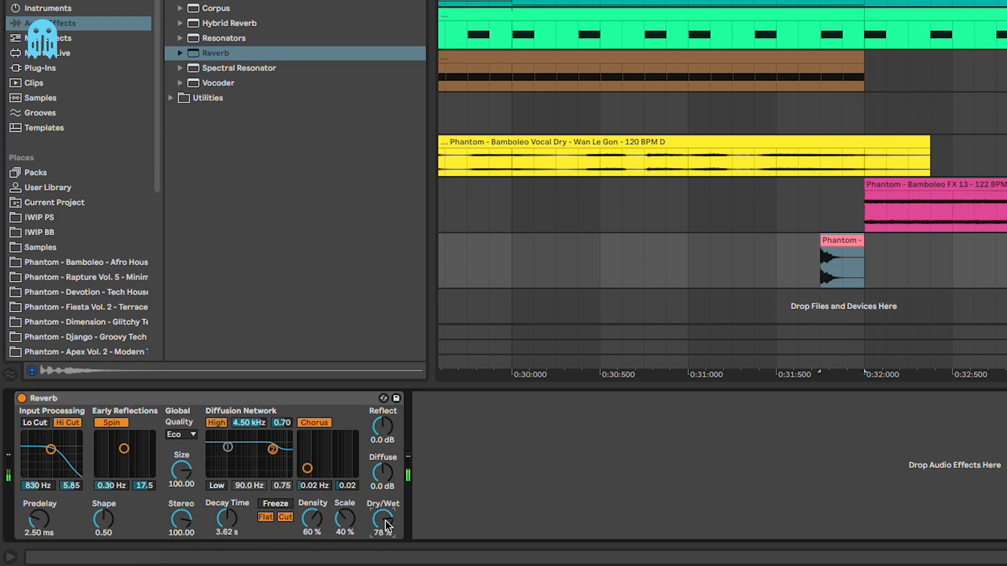
key(space)
click(71, 424)
drag(41, 520, 41, 515)
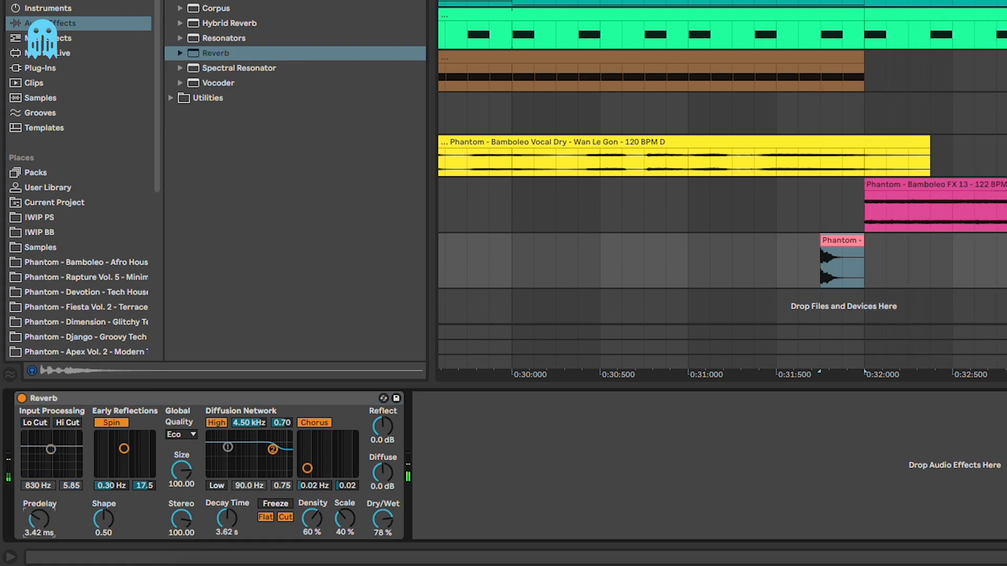
key(space)
key(space)
drag(240, 518, 195, 491)
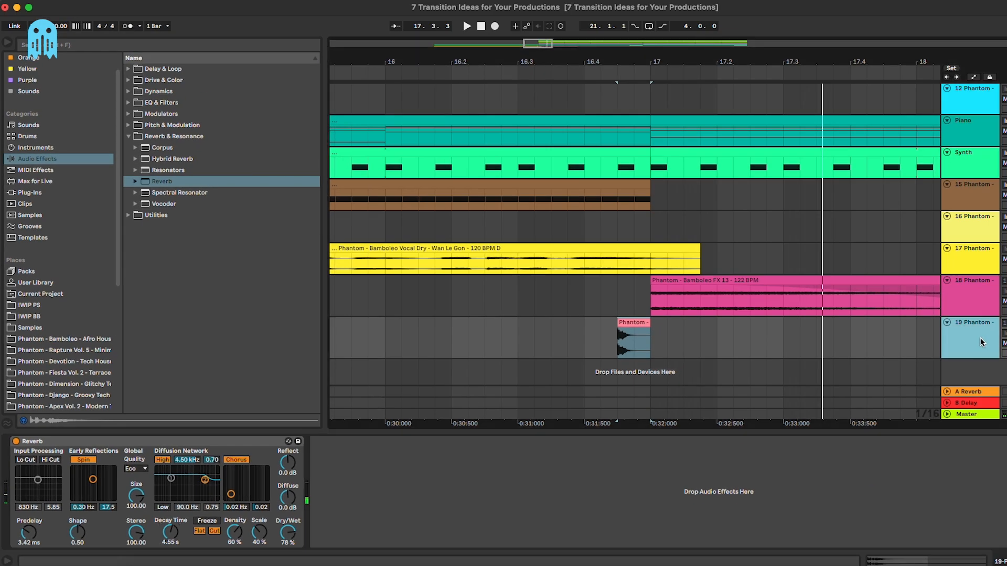
click(979, 345)
Step: Set track 20's input source to Resampling
click(911, 330)
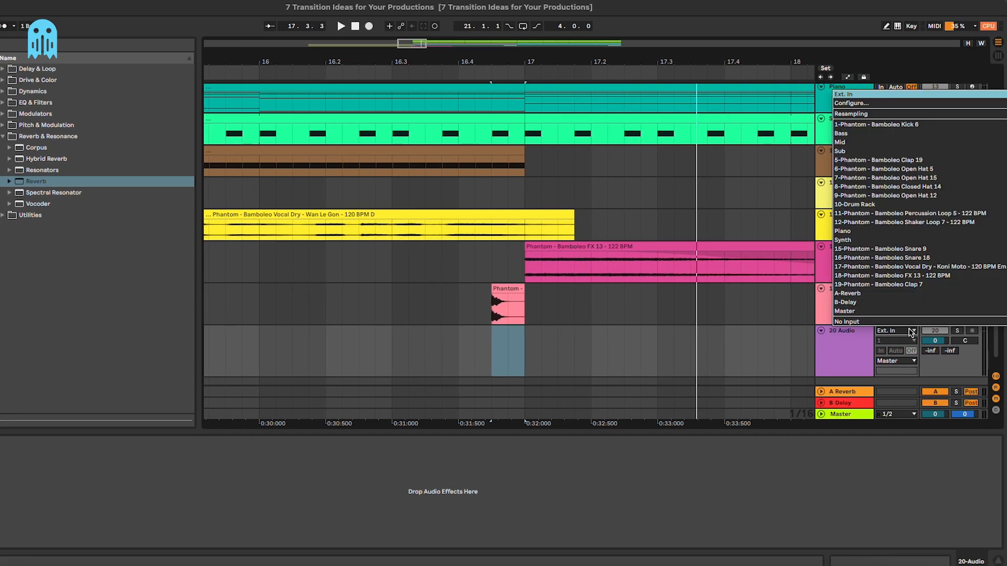
key(Down)
key(Down)
key(Return)
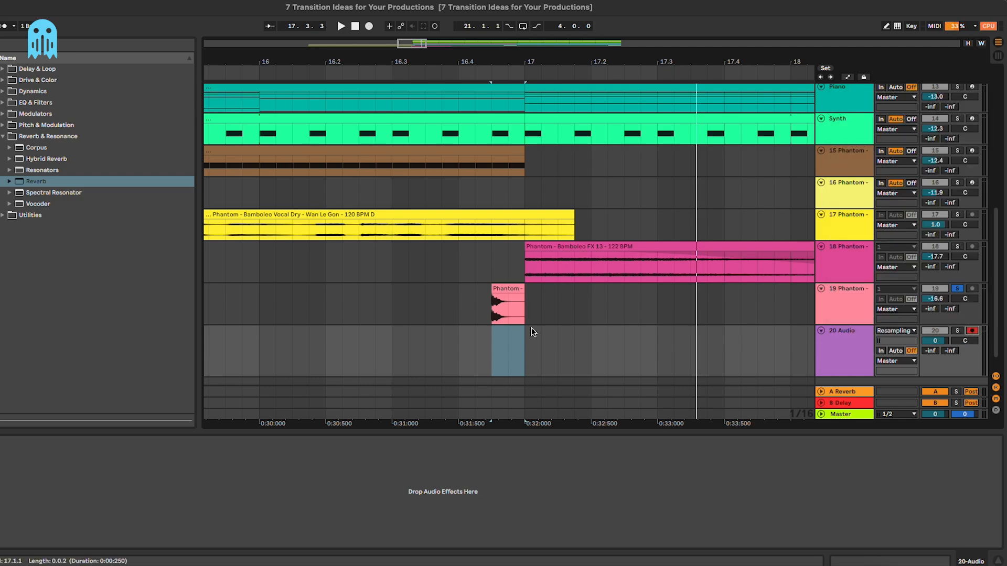
Step: Record the reverb tail from 16.4.3 onto track 20 and move the clip to end at bar 17
click(492, 350)
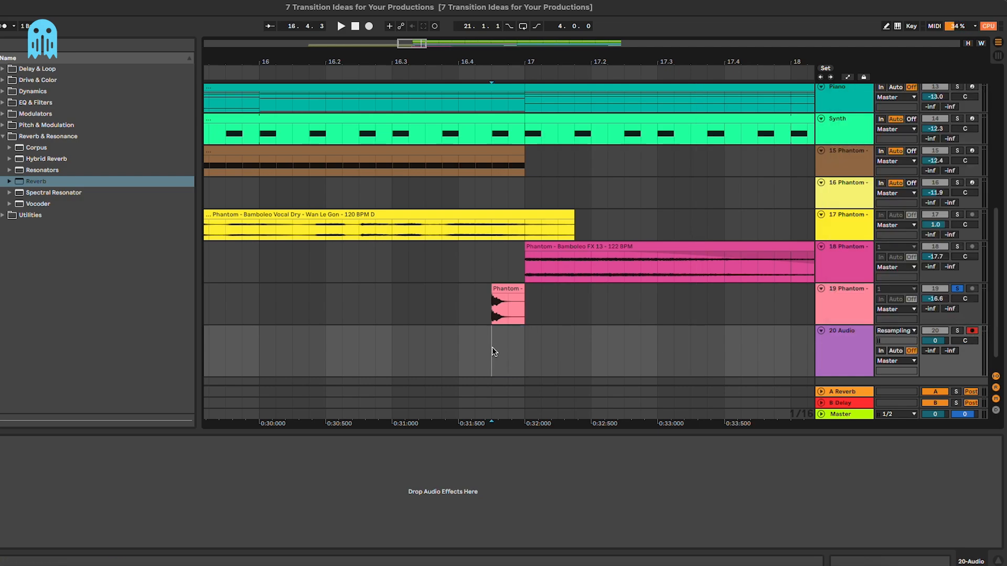
click(368, 26)
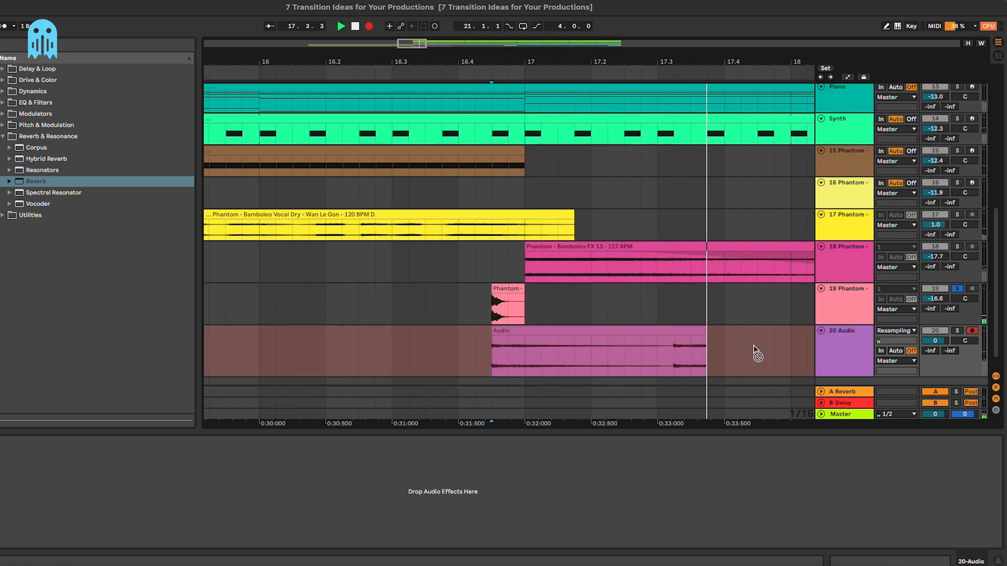
key(space)
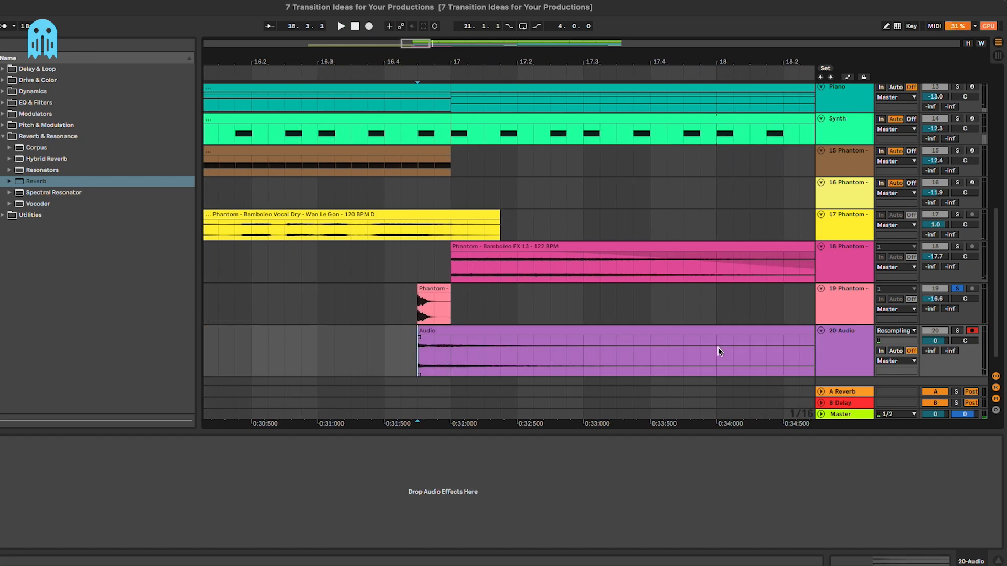
key(minus)
key(minus)
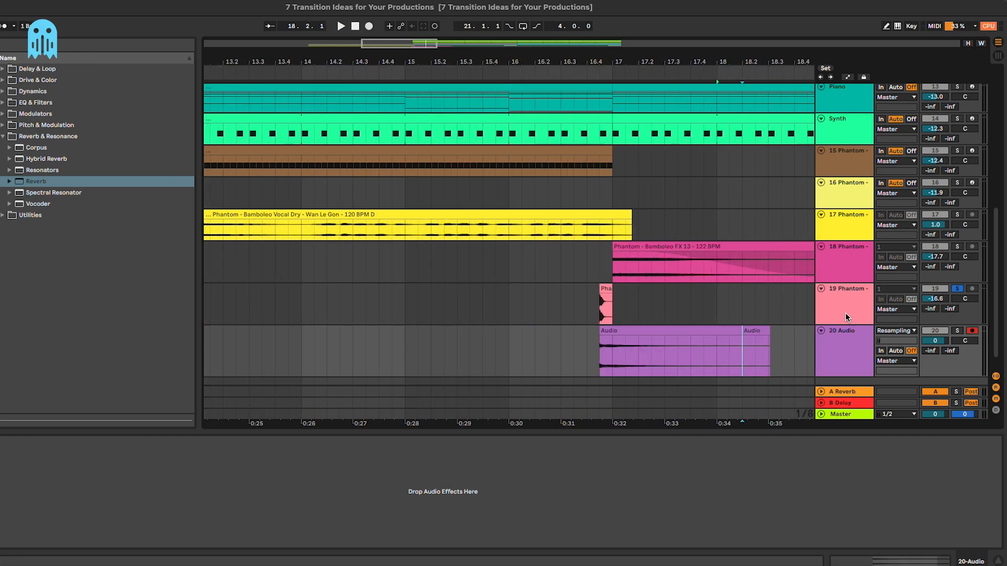
drag(717, 331, 589, 346)
Step: Switch off the clap's reverb, reverse the recorded clip, and delete the stray clip after bar 18
click(832, 306)
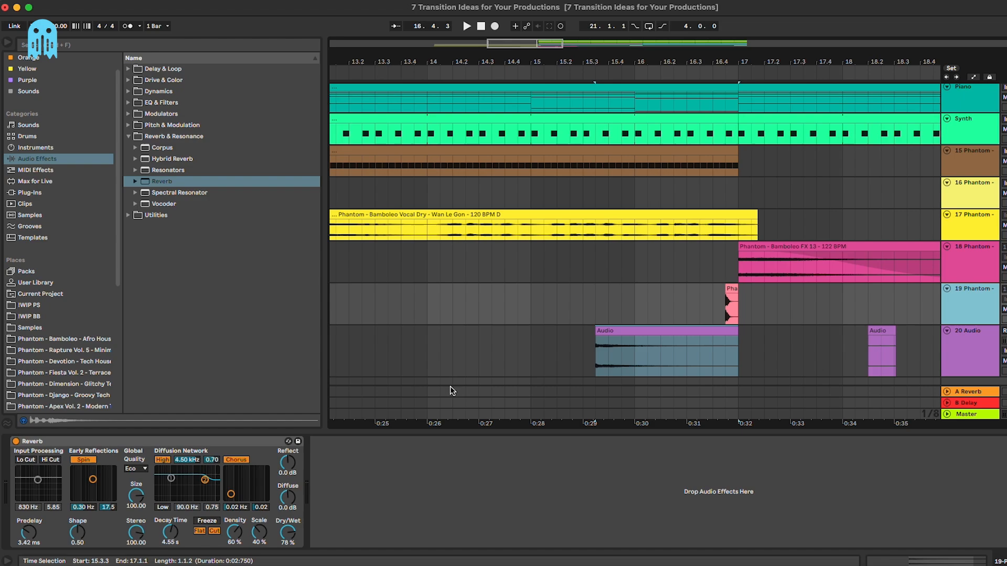
click(15, 441)
drag(704, 331, 693, 337)
key(r)
drag(844, 350, 946, 347)
key(Delete)
Step: Reposition the reversed clip and remove the accidentally inserted empty audio track
click(971, 344)
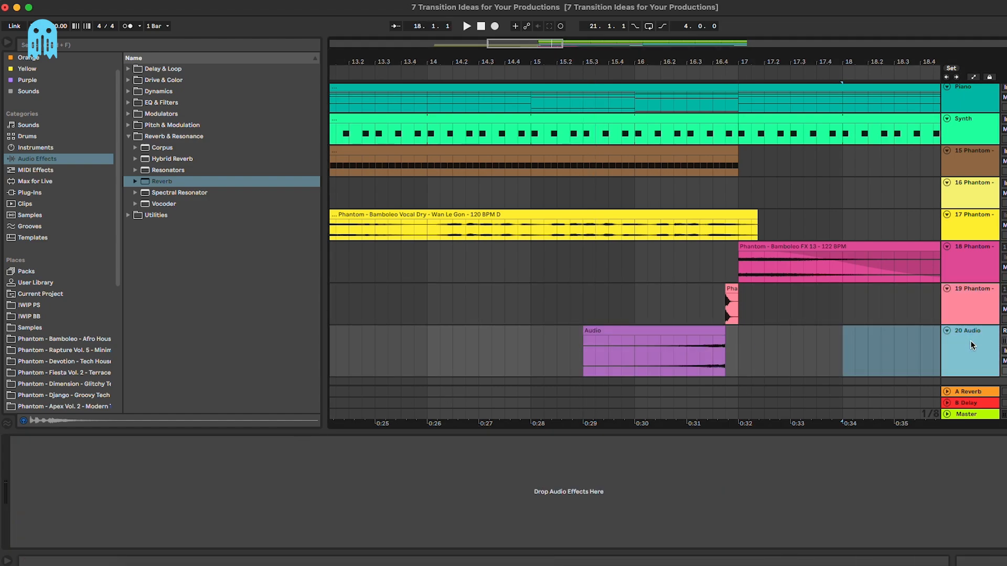
click(969, 313)
key(super+t)
drag(708, 382, 709, 352)
scroll(709, 352, down, 2)
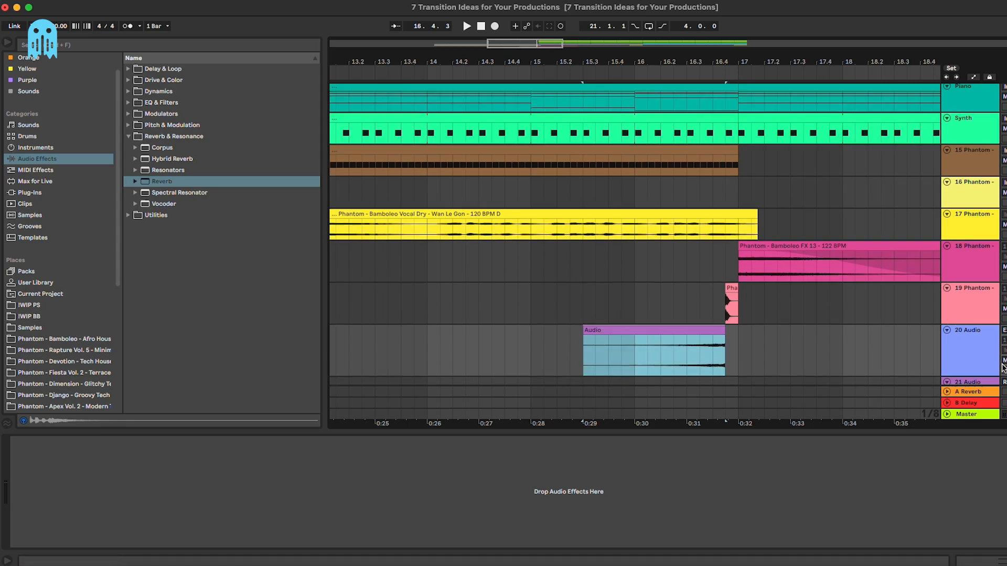
click(964, 362)
key(Delete)
Step: Audition the reversed swell into the clap, zooming in where the clip meets it
click(646, 323)
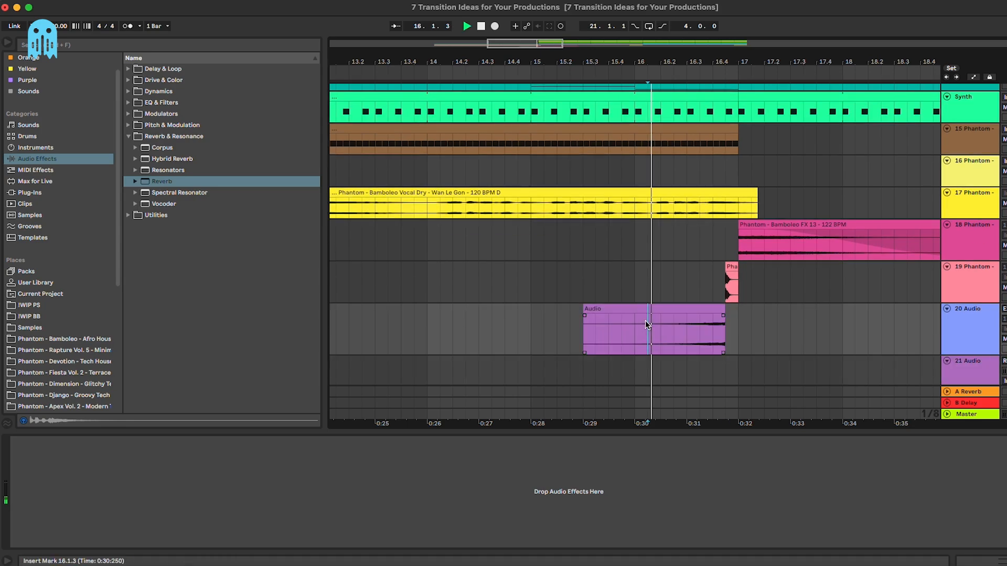
key(space)
key(plus)
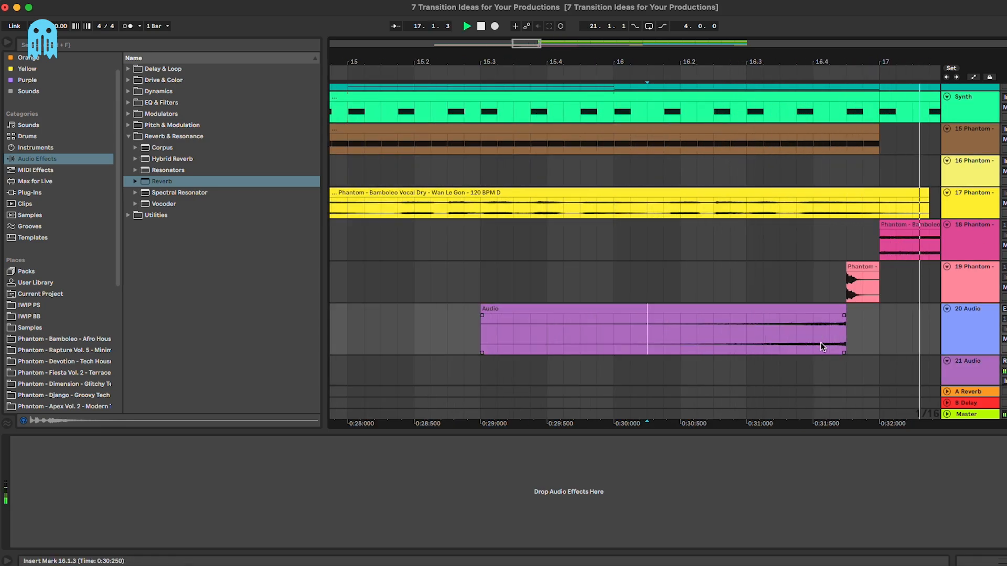
key(space)
click(861, 329)
key(plus)
key(plus)
key(plus)
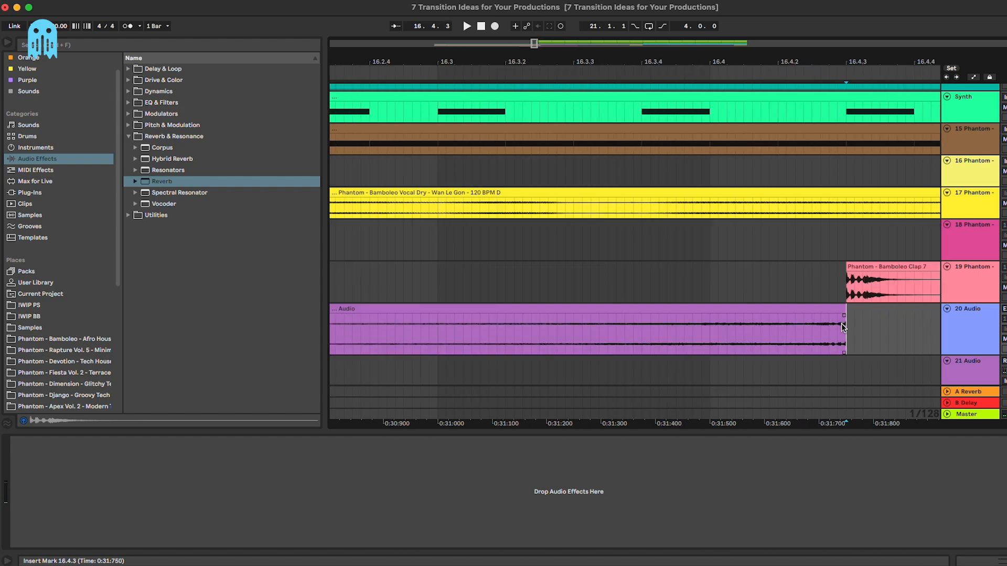
click(803, 313)
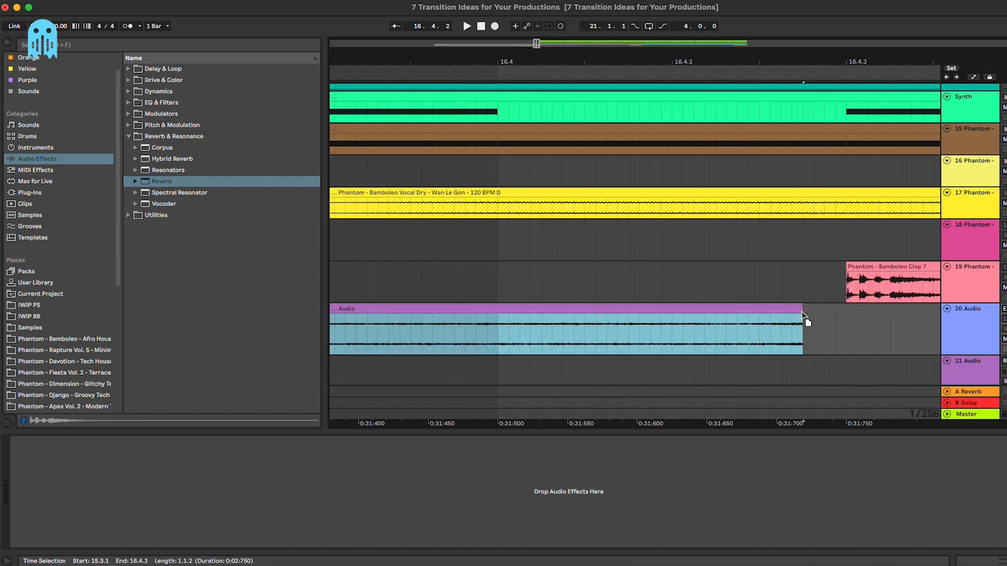
click(389, 338)
key(minus)
key(minus)
key(minus)
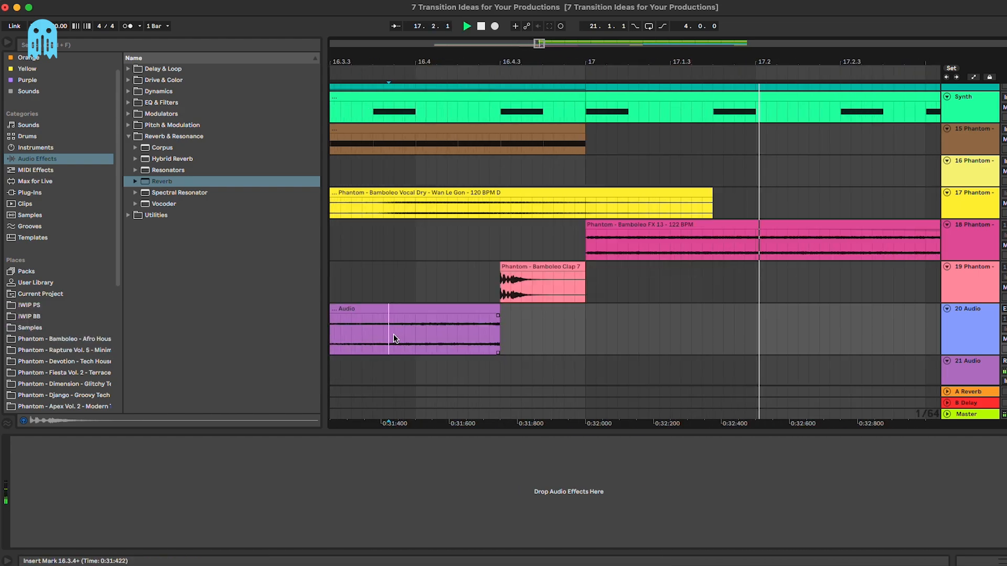
Step: Replay the transition from 16.2.1, 16.2.2 and 15.4.3 to check the swell
click(418, 337)
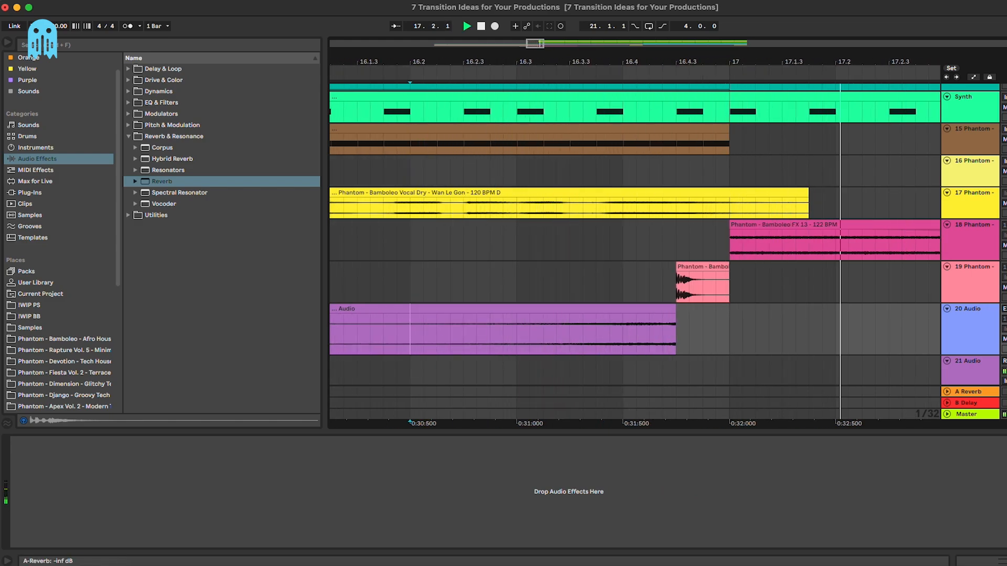
key(space)
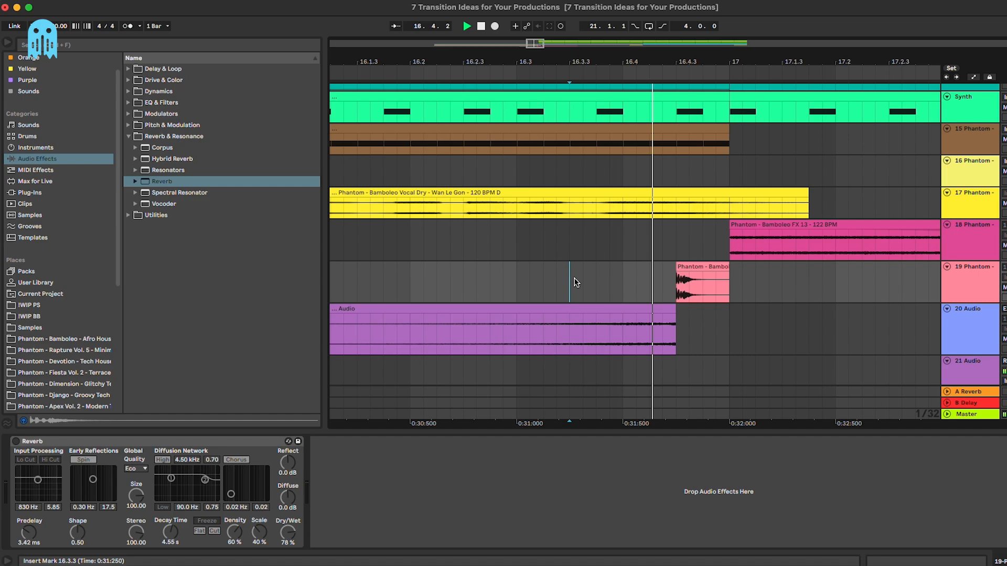
click(445, 280)
key(minus)
key(minus)
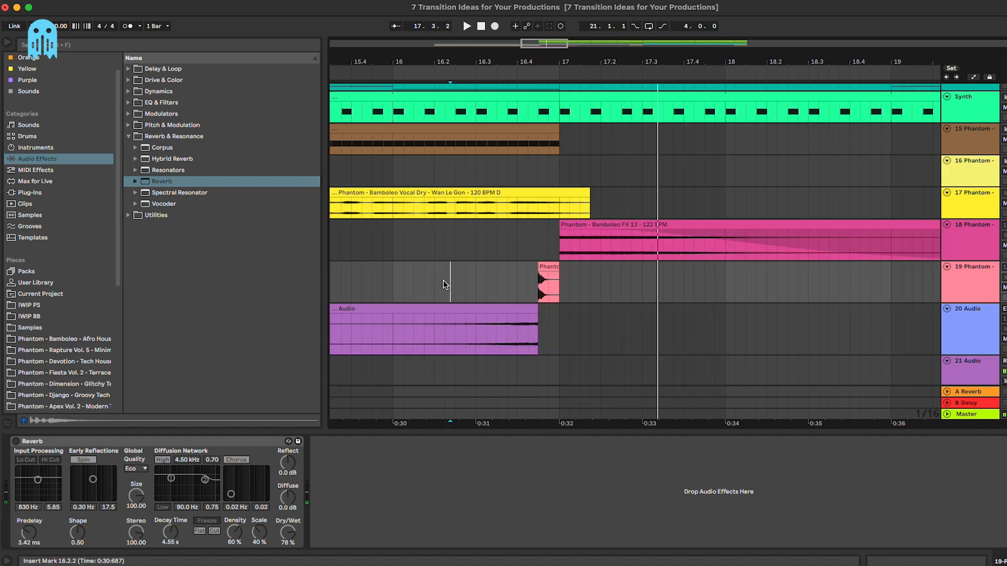
key(space)
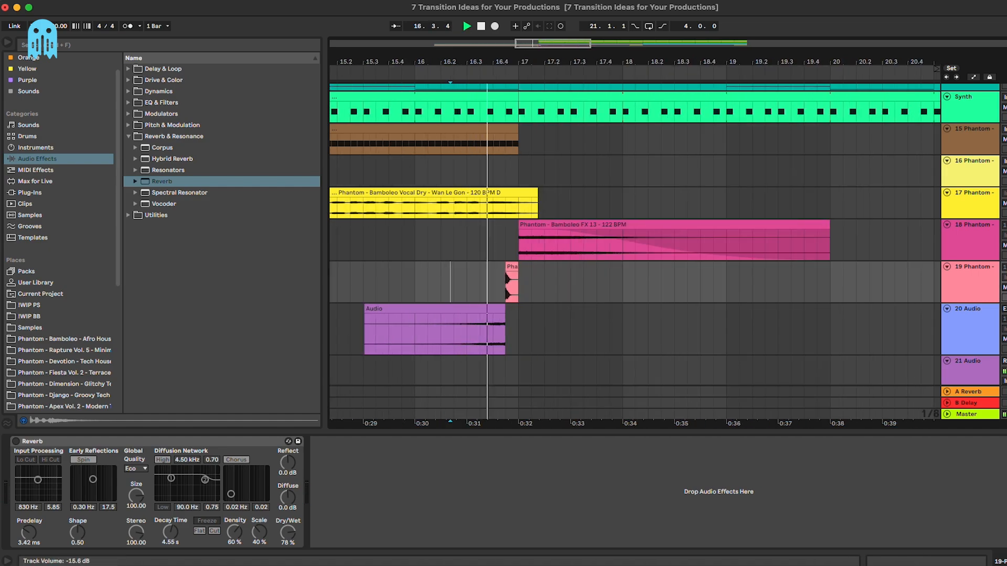
click(402, 285)
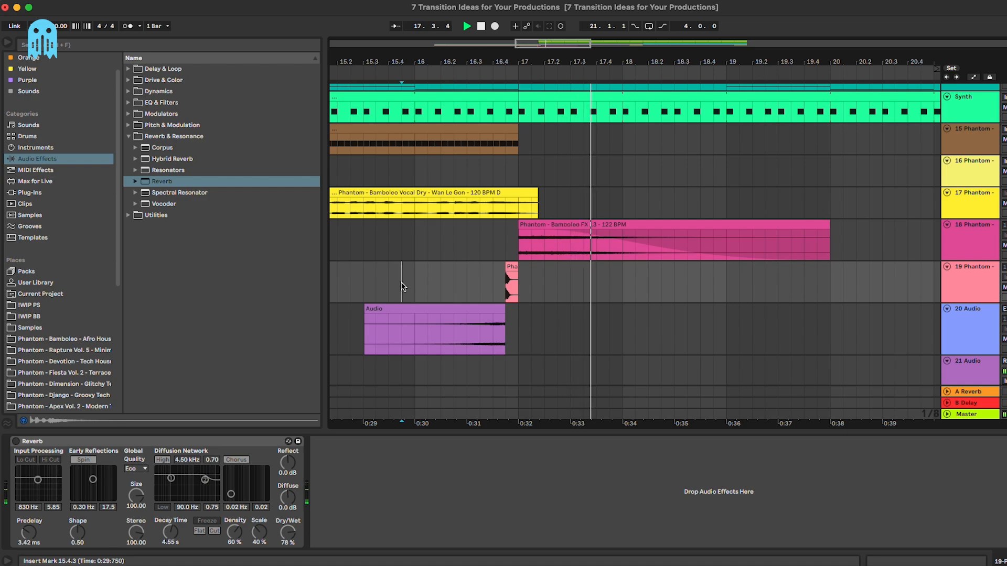
key(space)
key(space)
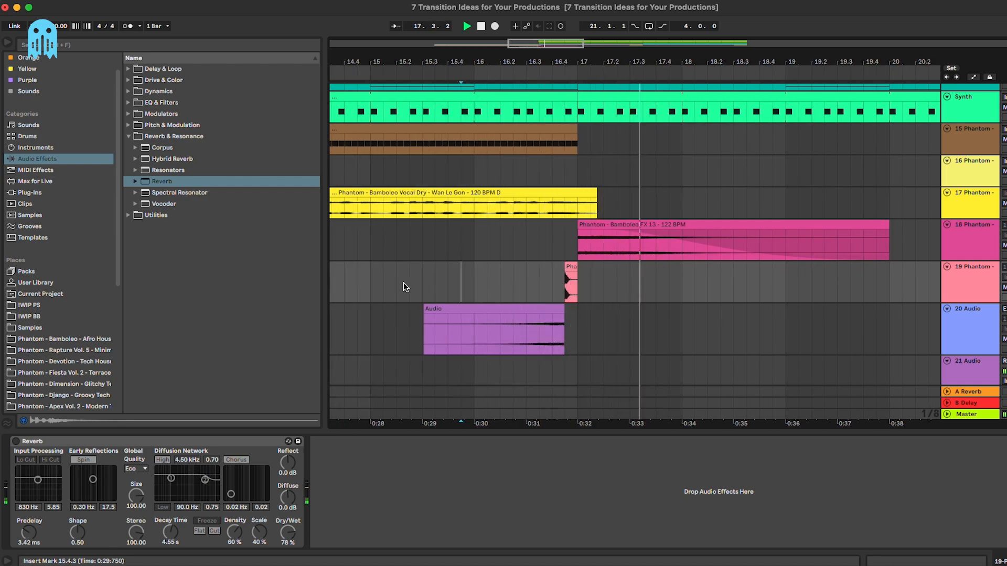
Step: Fade the reversed reverb clip in across its full length, auditioning from 15.3.3
click(429, 330)
key(space)
key(space)
drag(426, 316, 588, 319)
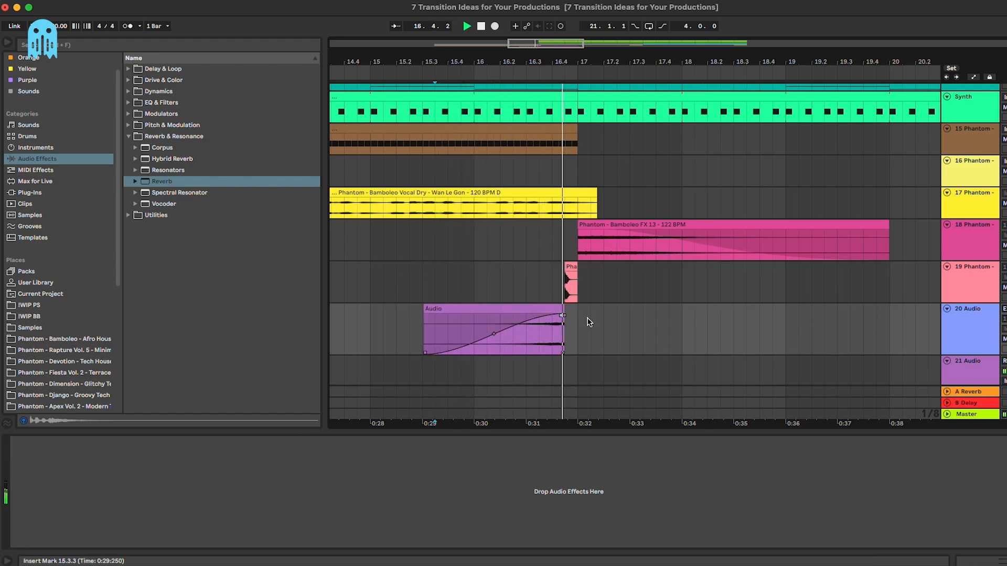
click(508, 272)
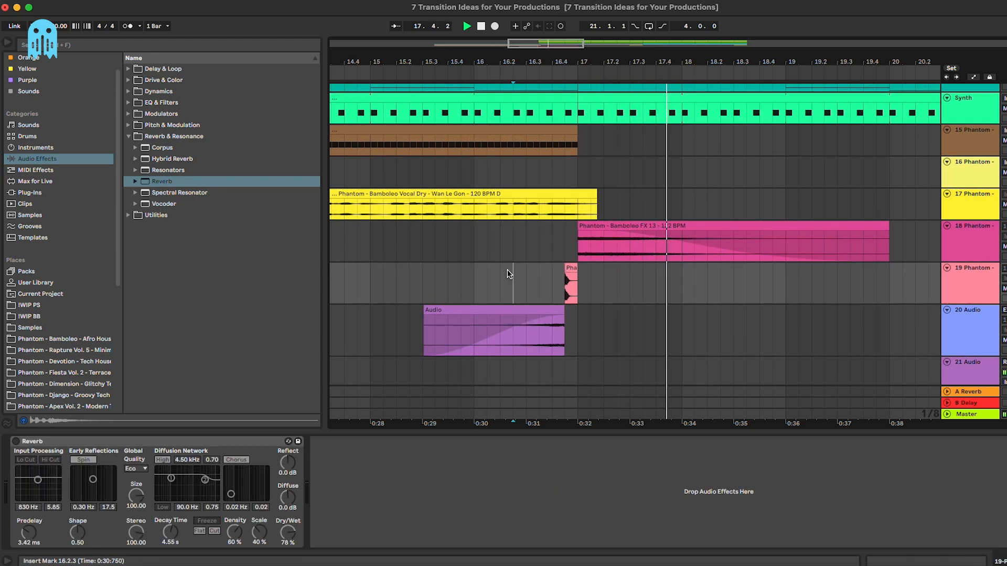
key(minus)
key(space)
scroll(508, 270, down, 2)
scroll(507, 270, left, 2)
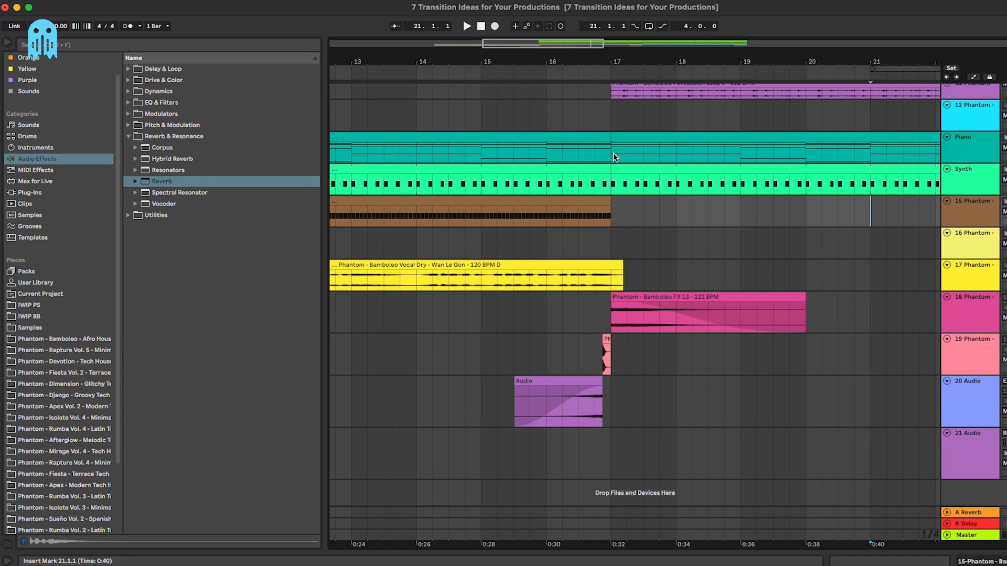
Step: Duplicate the Piano track, split the copy at bar 17 and delete the later part
click(985, 160)
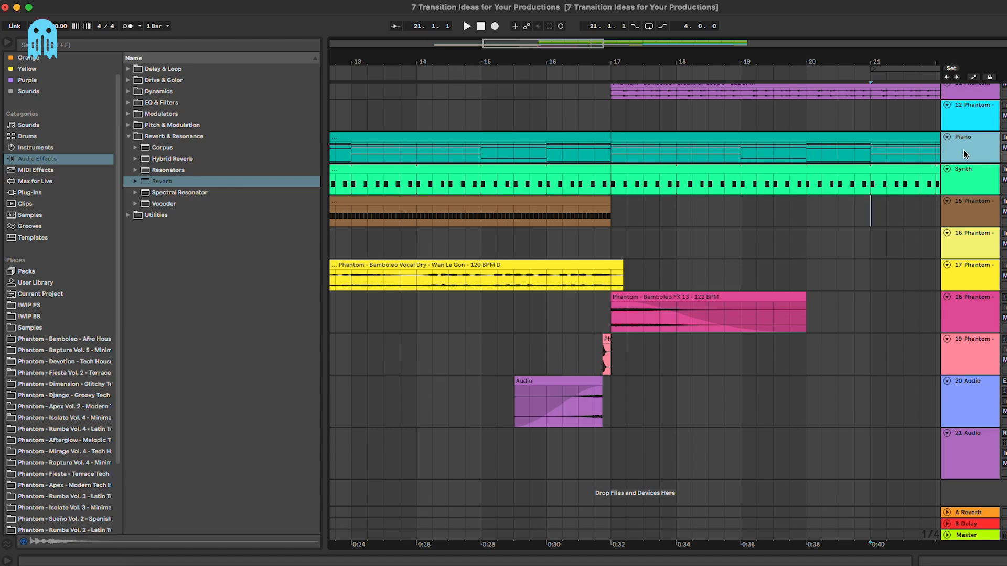
key(super+d)
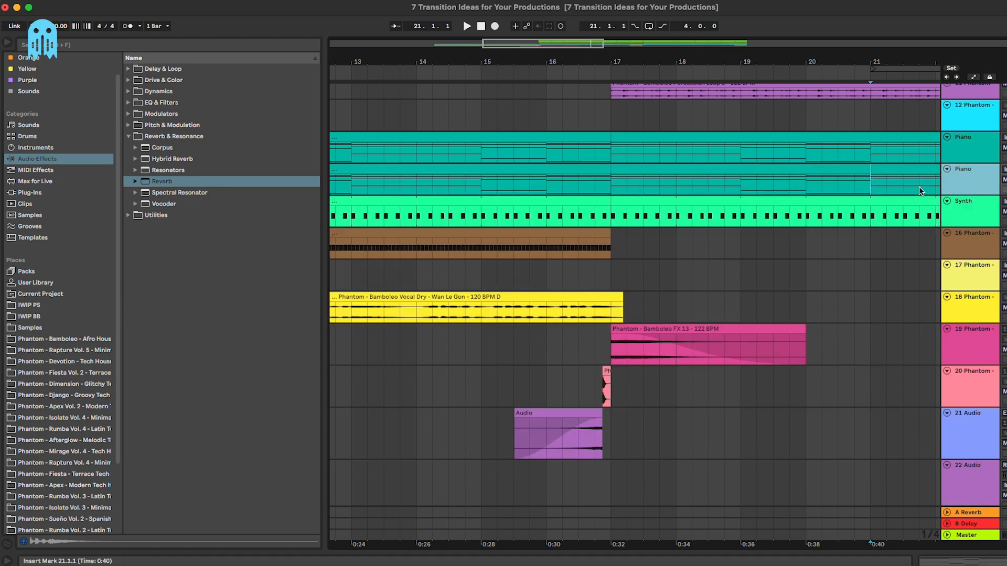
click(641, 180)
key(super+e)
click(654, 167)
key(Delete)
click(593, 168)
Step: Play the Piano and Synth section from bar 17
scroll(593, 169, down, 10)
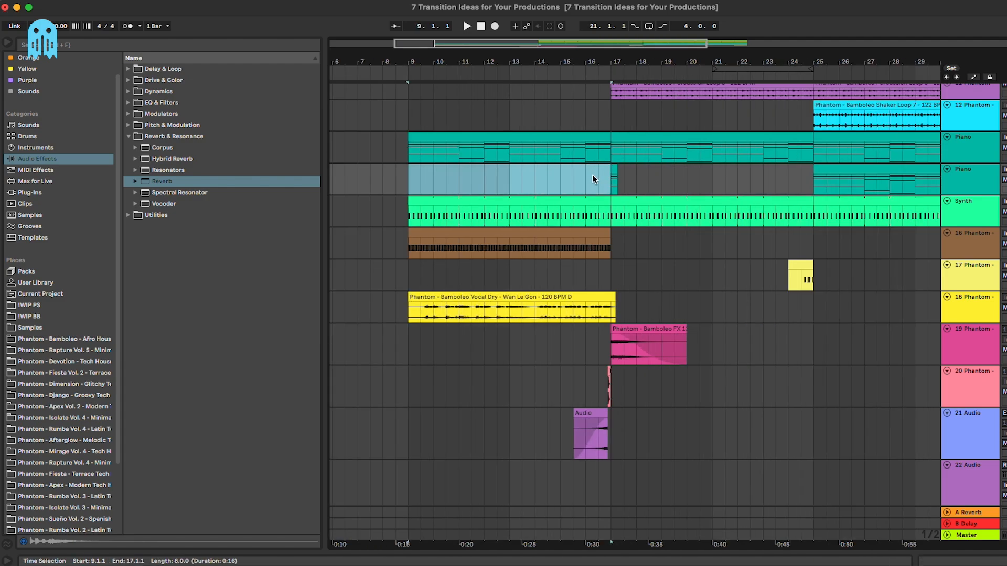
drag(554, 180, 821, 210)
click(580, 177)
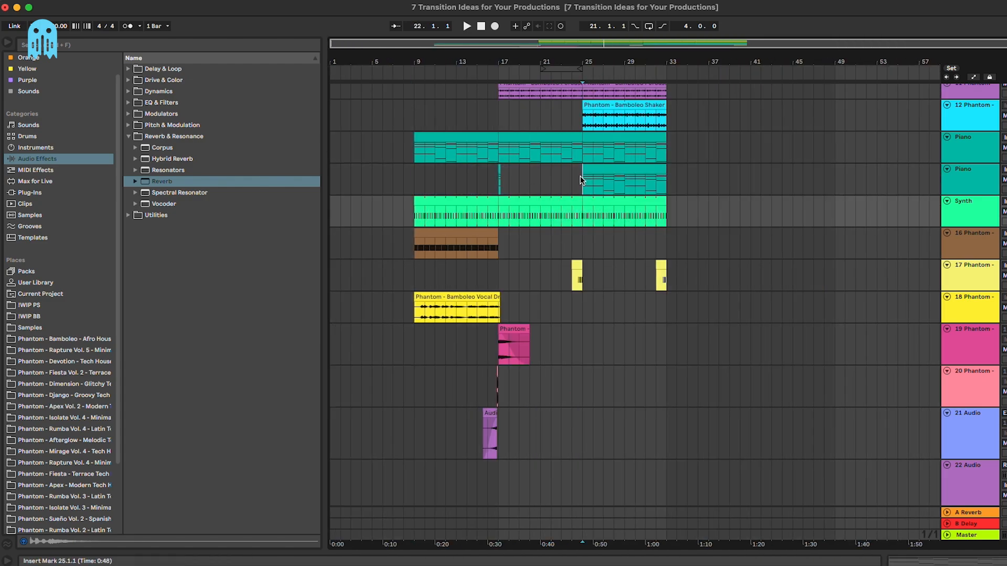
click(498, 171)
scroll(497, 171, up, 8)
key(space)
scroll(497, 171, up, 3)
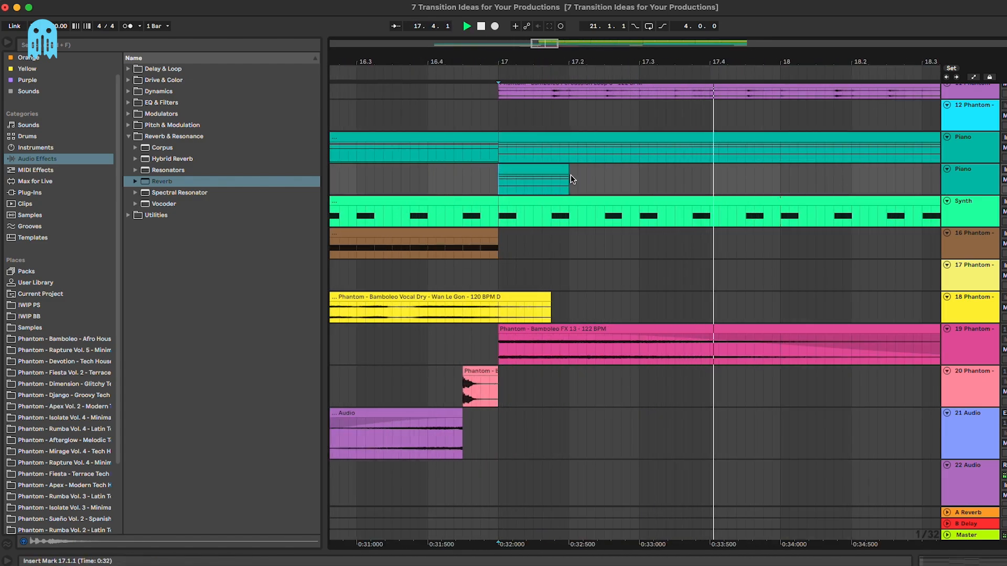
key(space)
Step: Shorten the brief Piano clip to end at 17.1.3 and show the second Piano track's devices
drag(566, 170, 534, 172)
key(space)
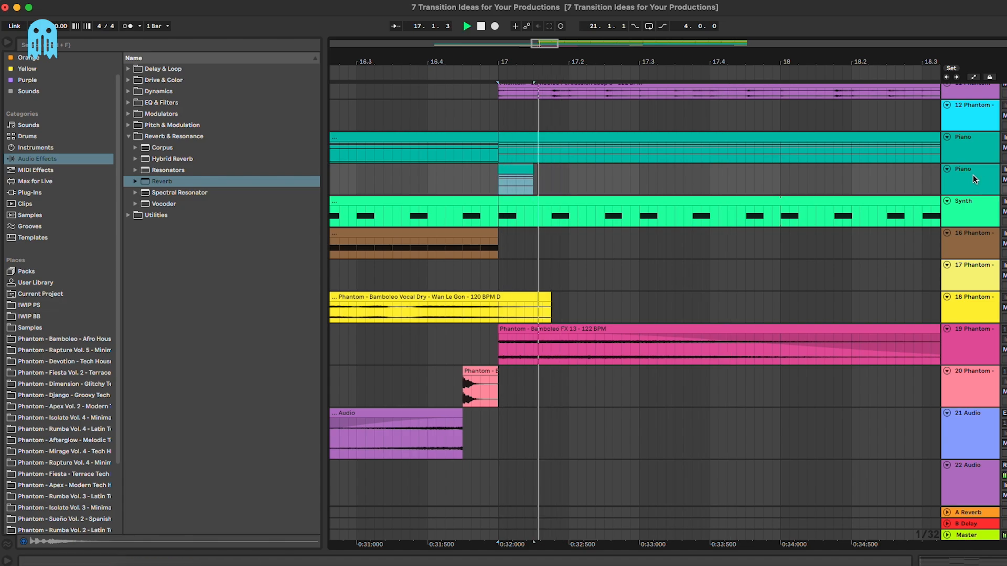
double_click(973, 179)
key(space)
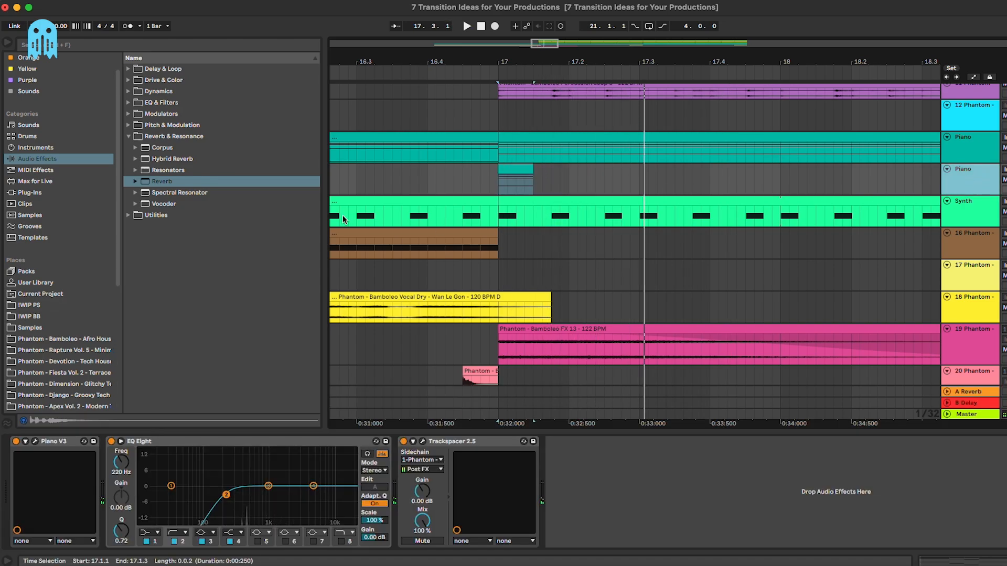
click(505, 445)
Step: Replace Trackspacer on the second Piano track with a Reverb
key(Delete)
drag(165, 182, 503, 468)
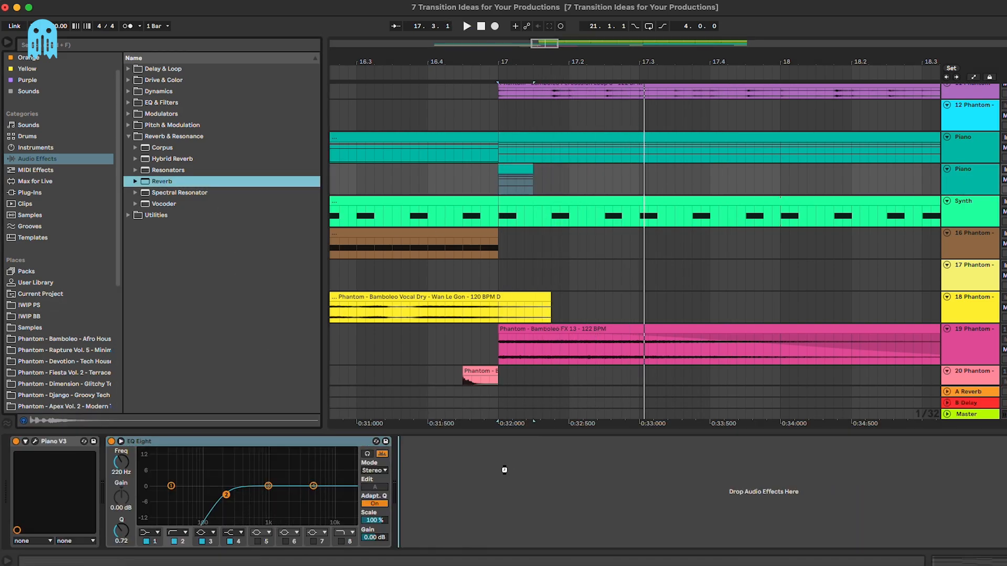
click(499, 182)
key(space)
Step: Set the Reverb to 4.53 s decay, 79% dry/wet, 3.97 ms predelay, high cut off
drag(557, 533, 557, 506)
key(space)
key(space)
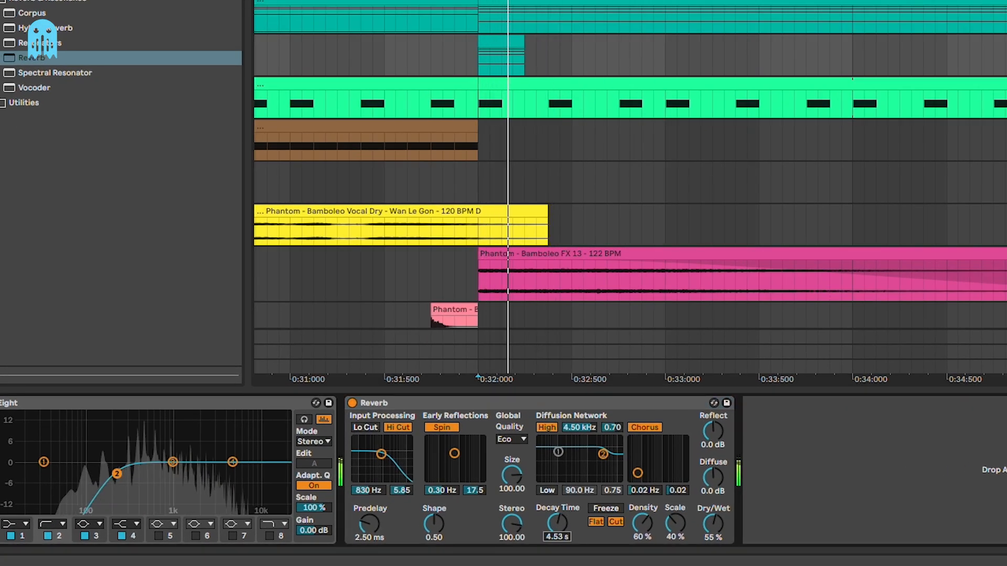
key(space)
drag(713, 524, 713, 505)
key(space)
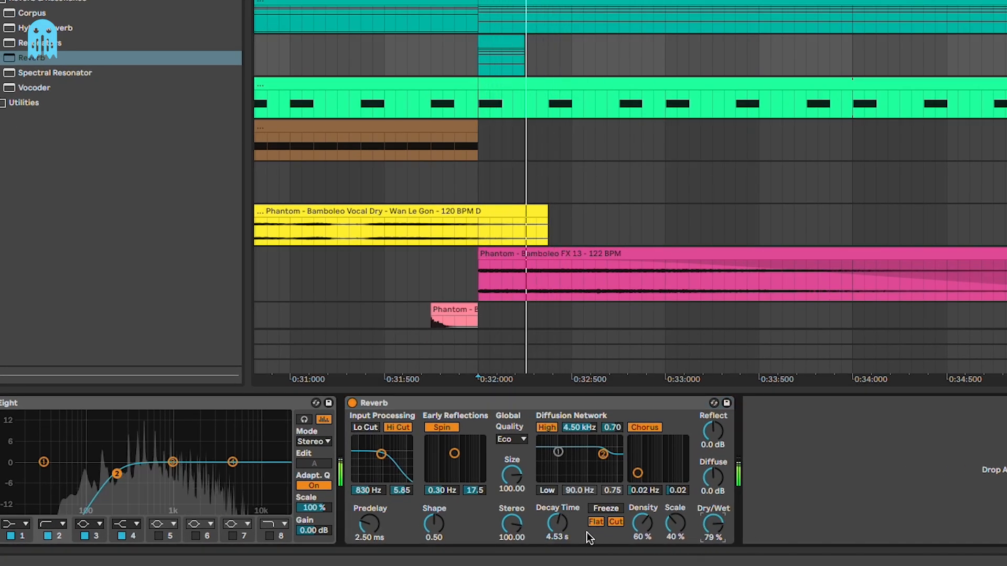
drag(369, 525, 370, 517)
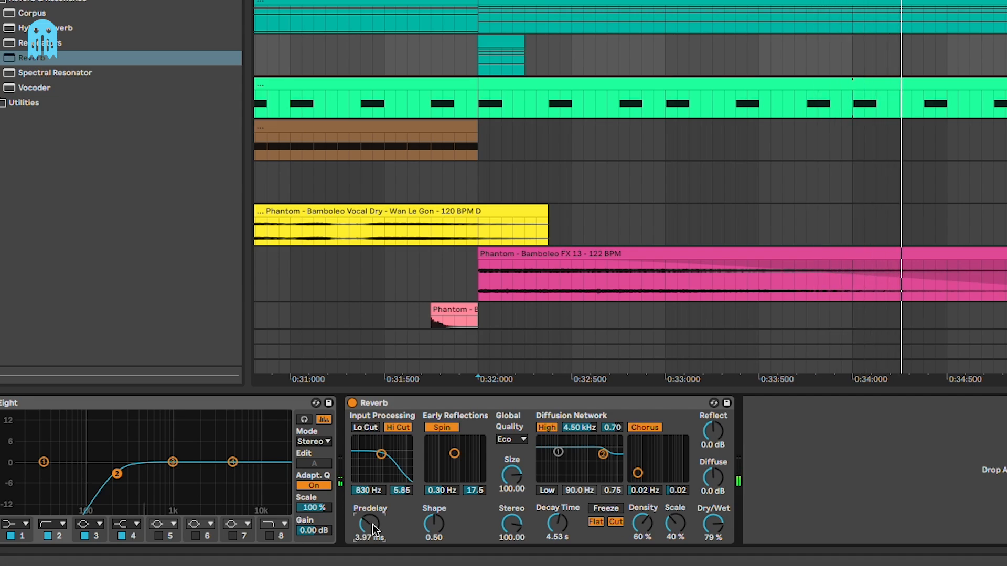
click(398, 427)
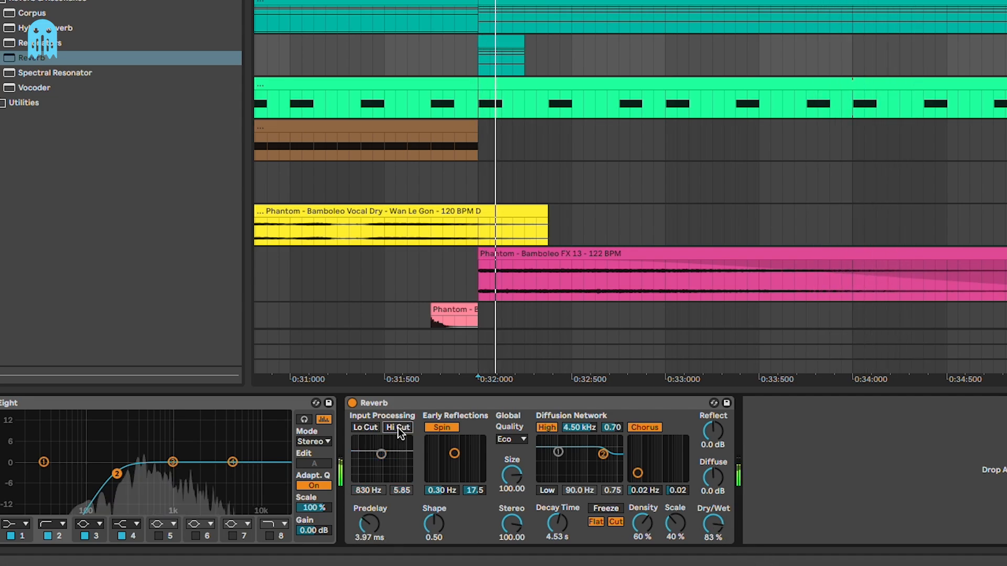
scroll(629, 189, down, 5)
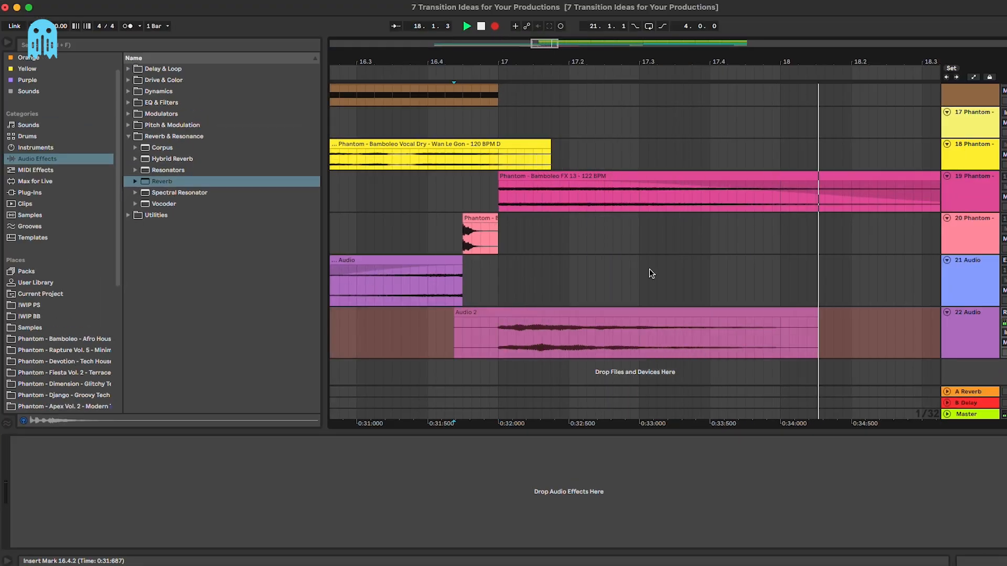
Step: Stop the reverb recording, split Audio 2 at bar 17 and delete the leftover pieces
key(minus)
key(minus)
key(minus)
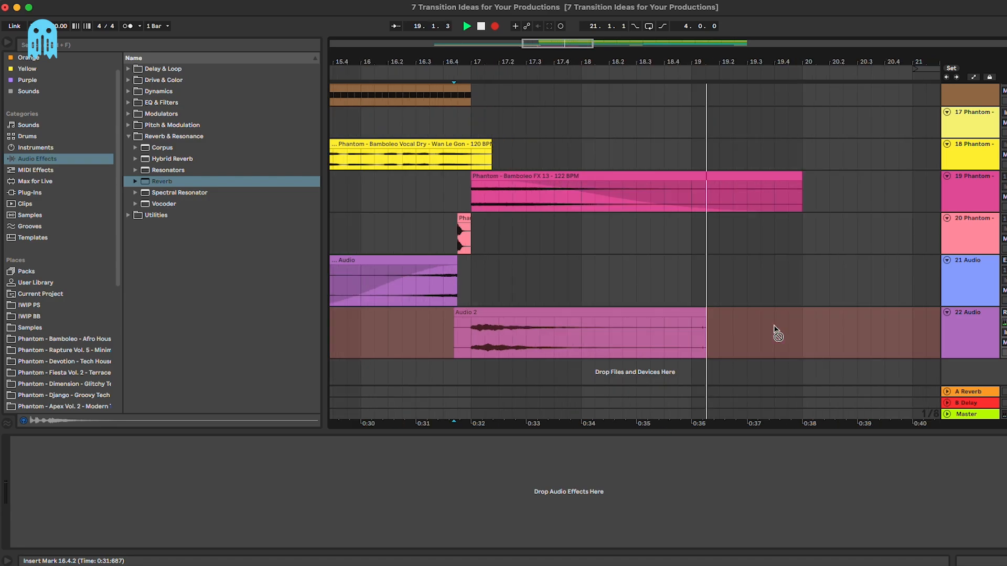
key(space)
click(466, 336)
key(super+e)
click(490, 313)
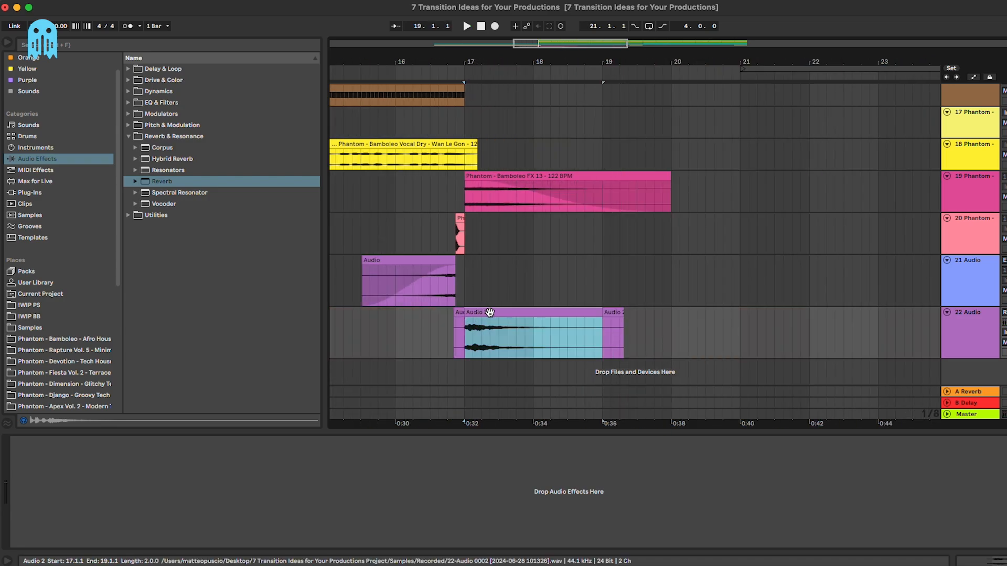
click(611, 313)
key(Delete)
click(459, 313)
key(Delete)
click(493, 313)
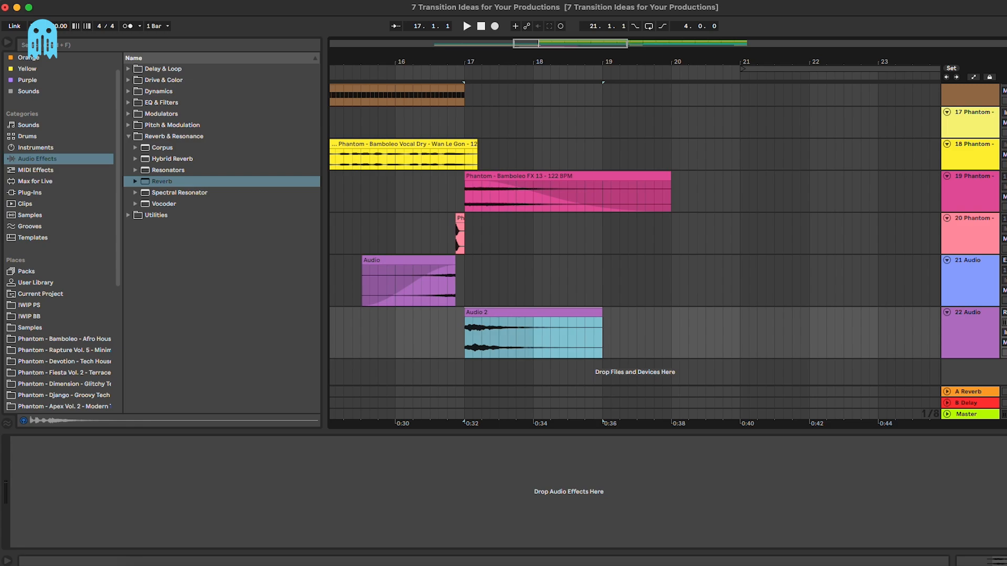
Step: Insert a new audio track below Piano, paste the Audio 2 clip at bar 15, and delete the second Piano track
click(946, 313)
scroll(802, 285, up, 10)
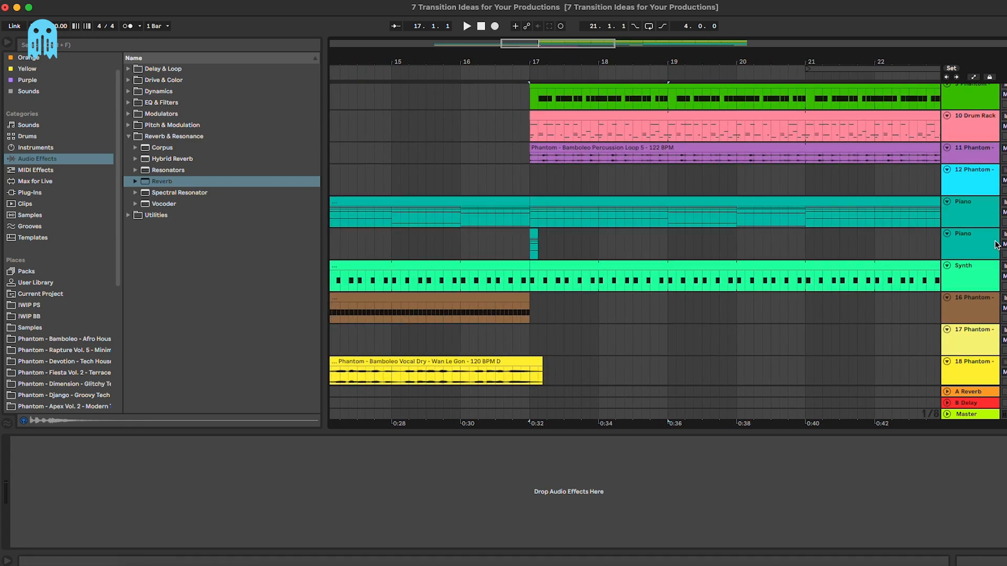
click(979, 215)
key(super+t)
click(388, 238)
key(super+v)
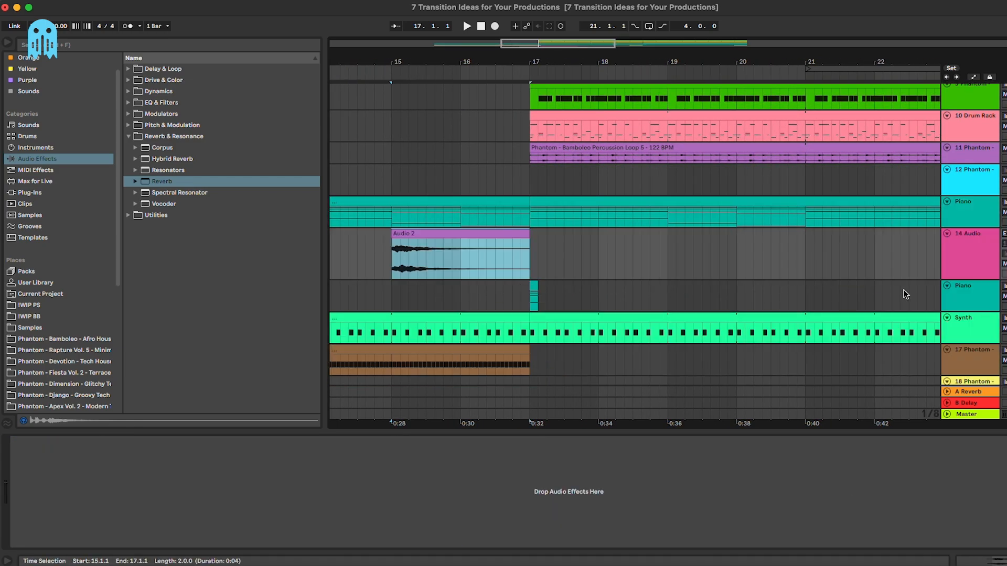
click(970, 291)
key(Delete)
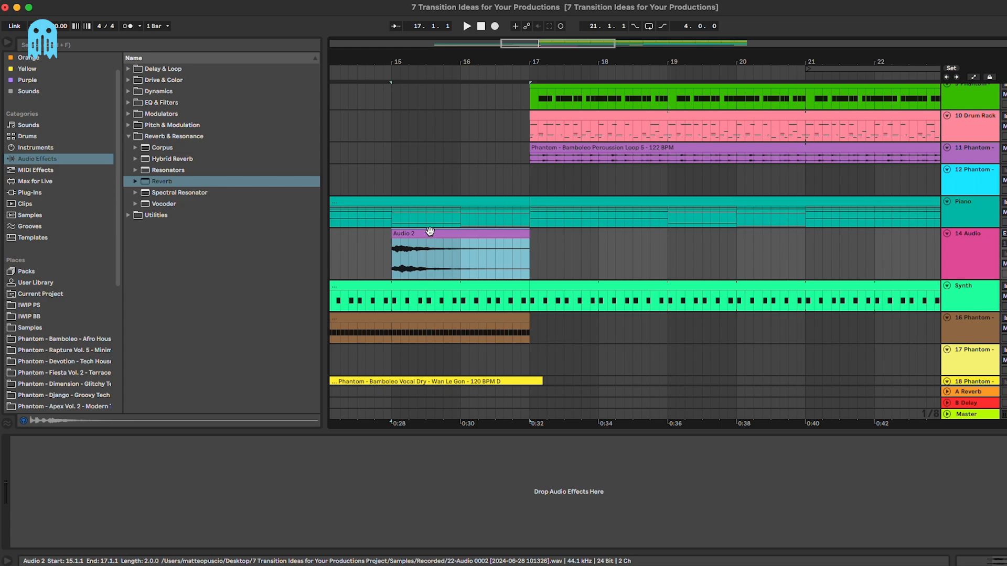
Step: Reverse the pasted Audio 2 clip and play it back from 16.2.1
key(plus)
key(space)
key(r)
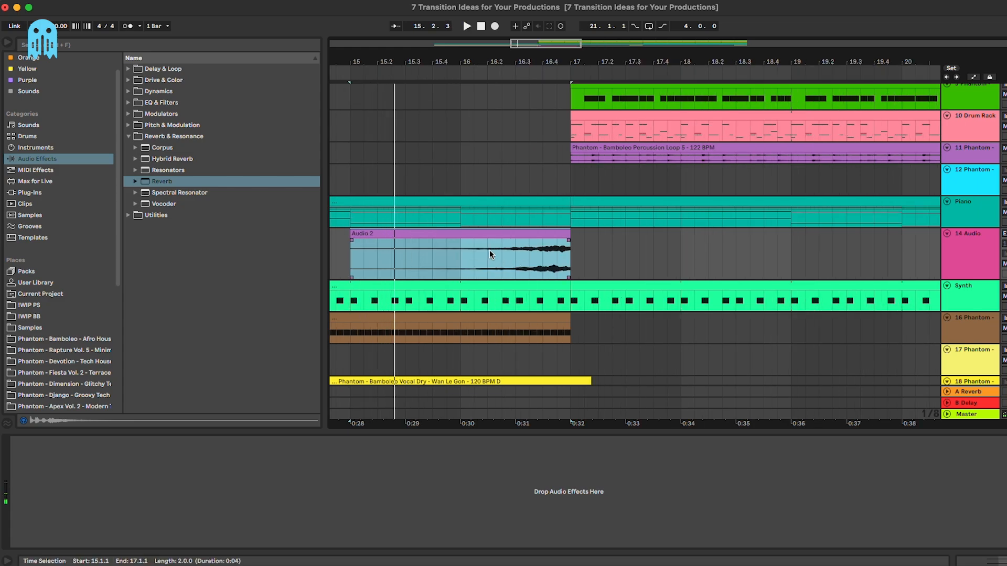
click(488, 247)
key(space)
Step: Audition the reversed clip from 15.4.2 and bar 16, then select the whole clip
scroll(490, 246, up, 4)
scroll(489, 247, left, 12)
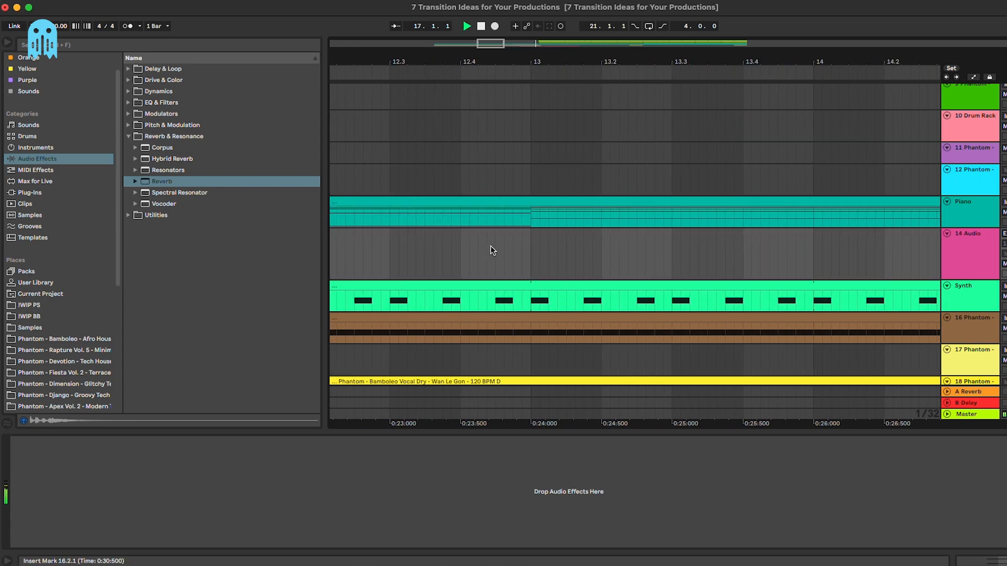
scroll(490, 248, right, 12)
click(488, 247)
key(space)
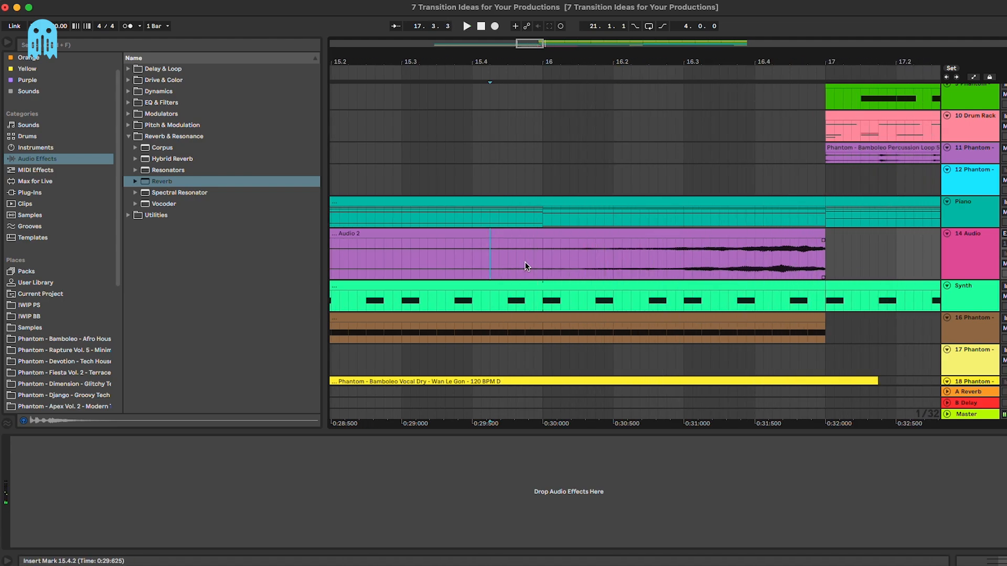
key(space)
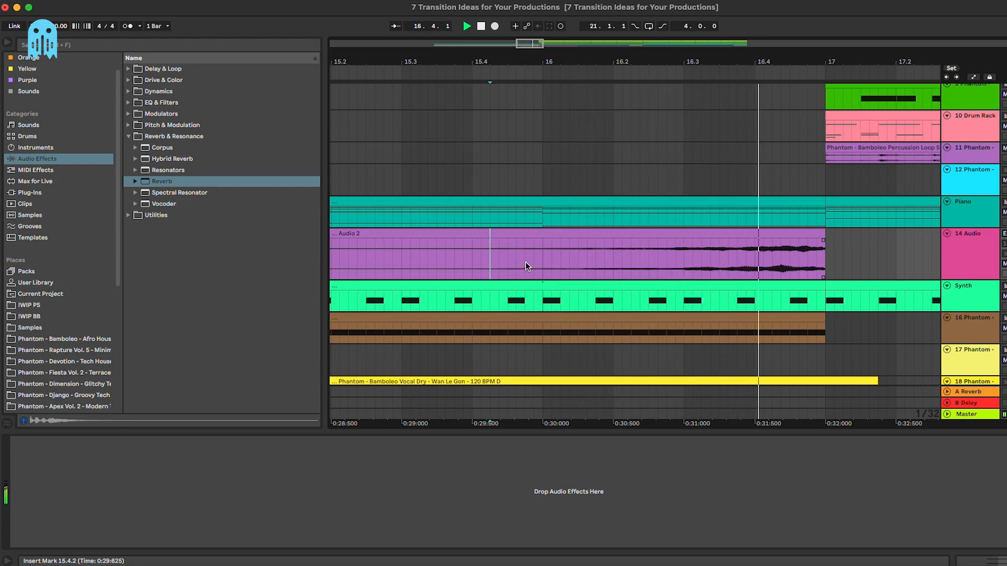
click(540, 264)
scroll(540, 265, down, 3)
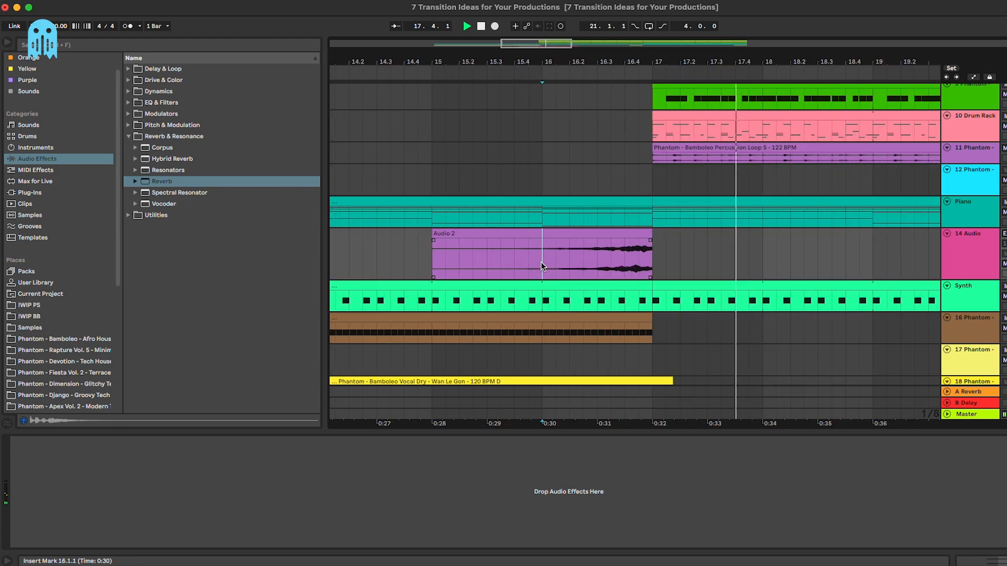
scroll(538, 262, down, 2)
click(582, 201)
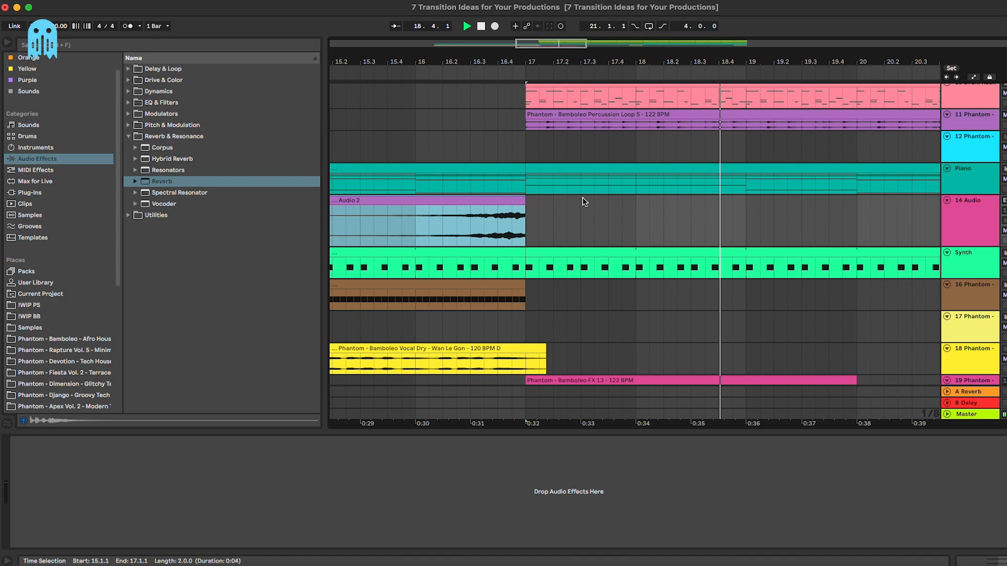
click(750, 225)
Step: Paste the last two beats of Audio 2 at bar 24.3 and extend the copy earlier into bar 24
scroll(751, 224, down, 4)
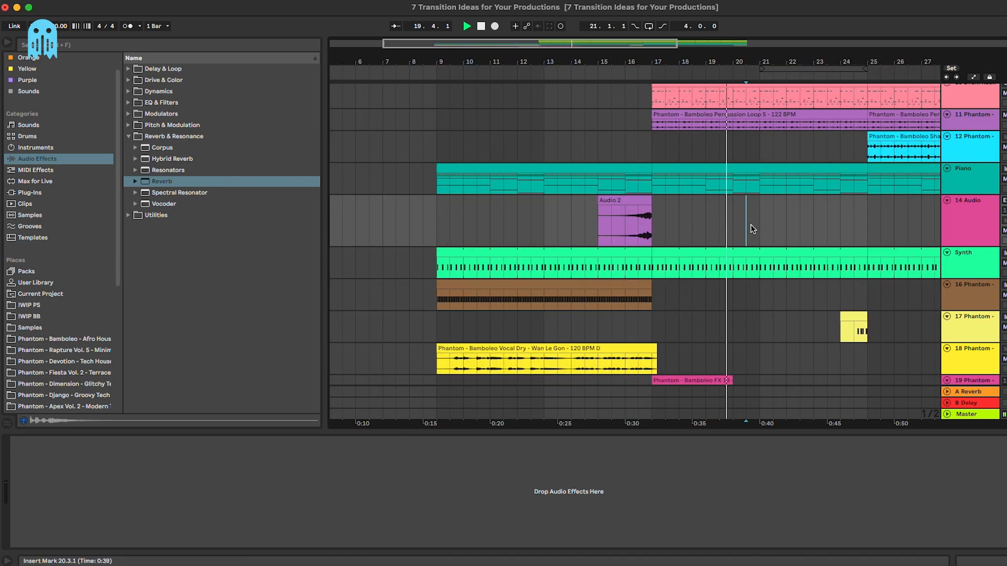
drag(642, 220, 652, 222)
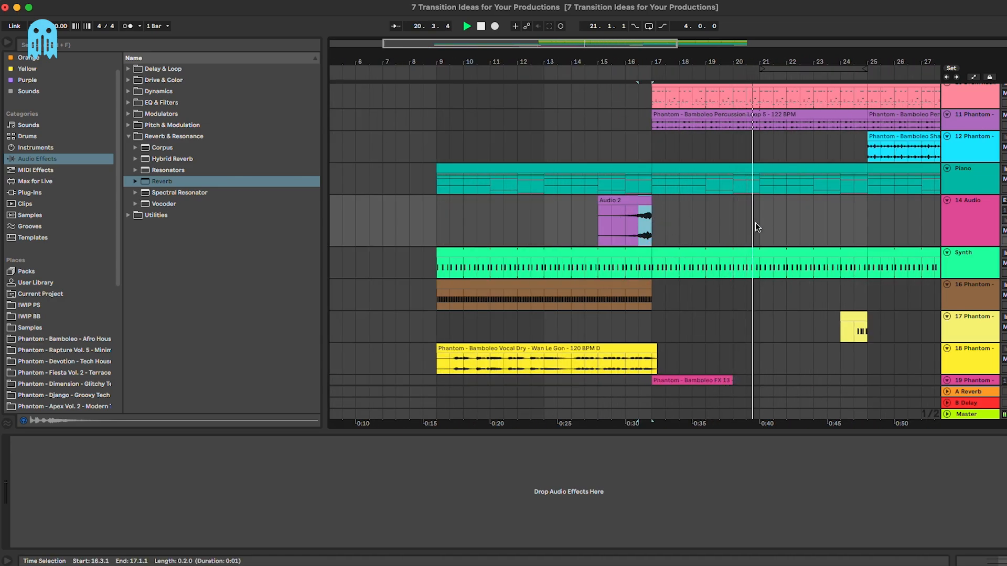
click(854, 209)
key(ctrl+v)
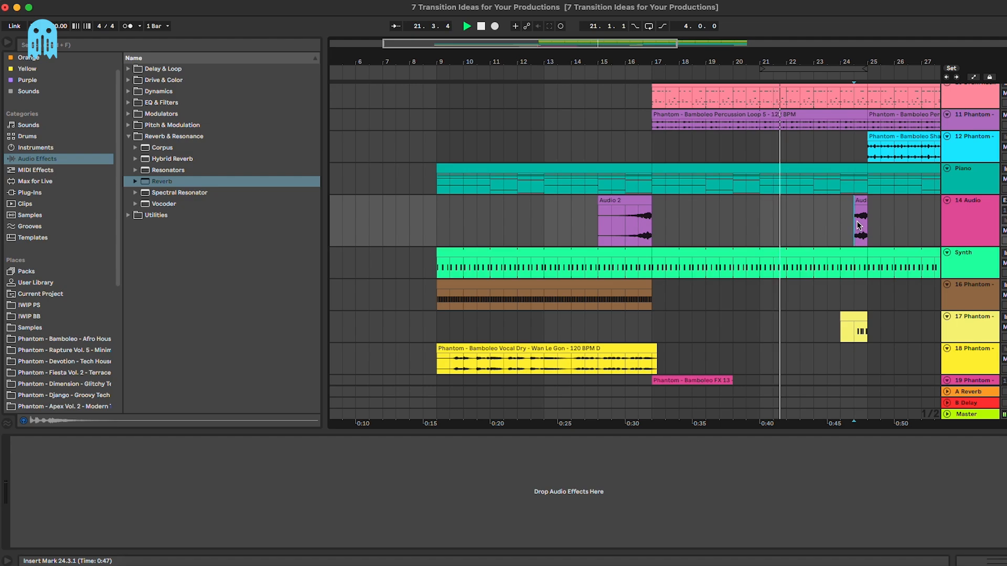
scroll(859, 226, up, 5)
drag(855, 211, 946, 207)
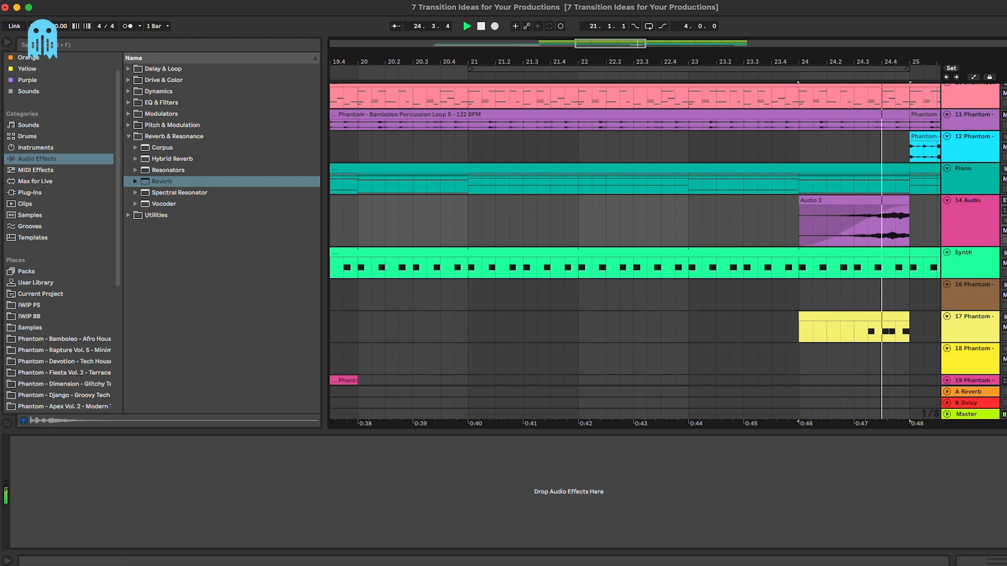
click(866, 203)
Step: Play back from bar 16 and zoom the arrangement to bars 9–30
scroll(868, 204, down, 4)
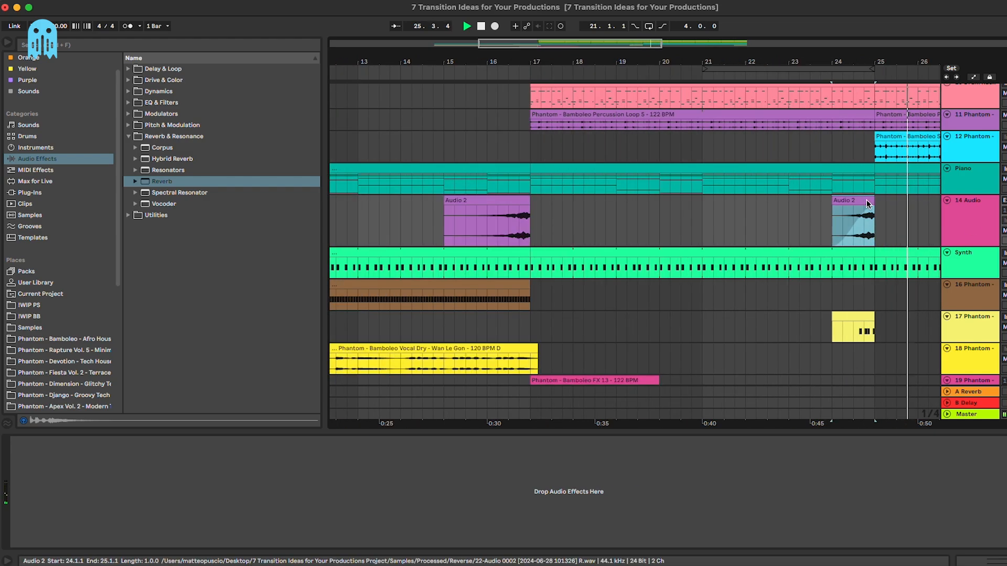
scroll(868, 205, down, 4)
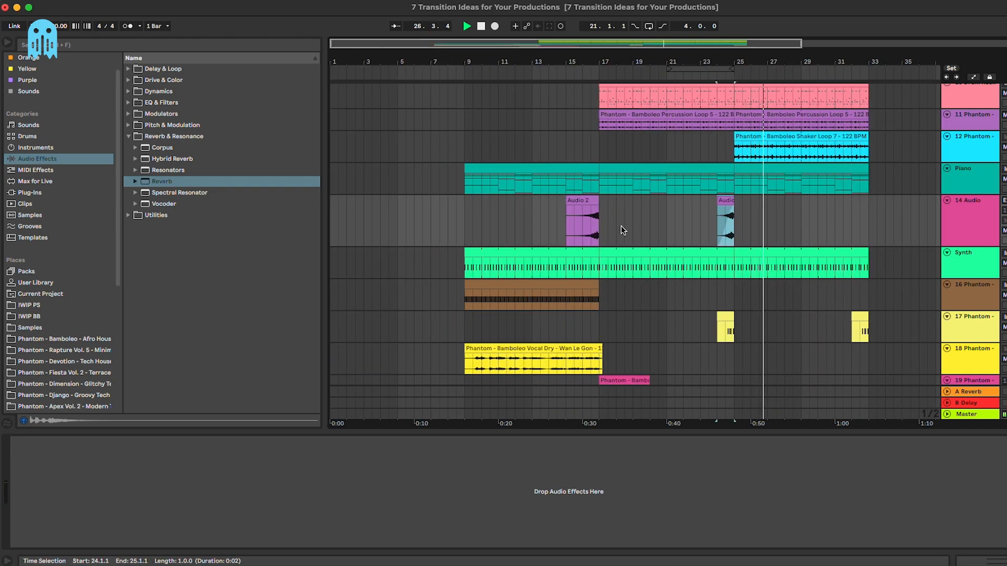
click(582, 223)
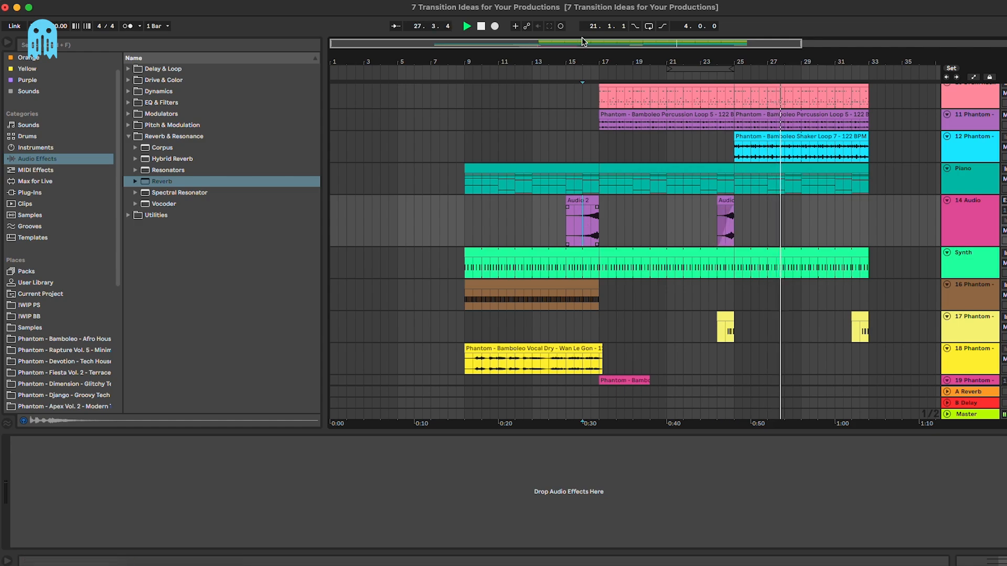
key(space)
key(space)
mouse_move(581, 43)
mouse_down()
mouse_move(582, 69)
mouse_move(584, 44)
mouse_up()
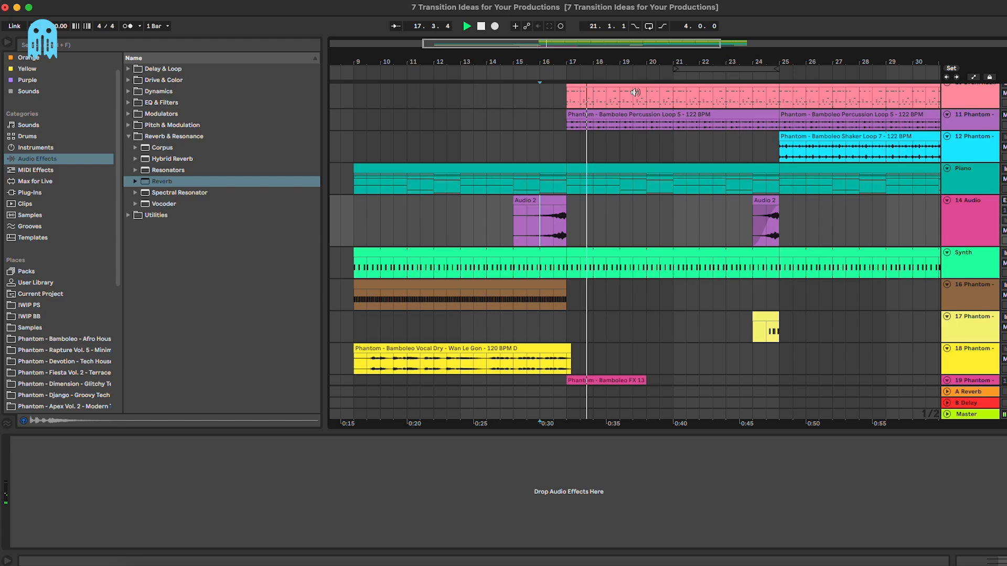
Step: Look at the Synth track's devices, then select the 14 Audio track
scroll(672, 190, down, 5)
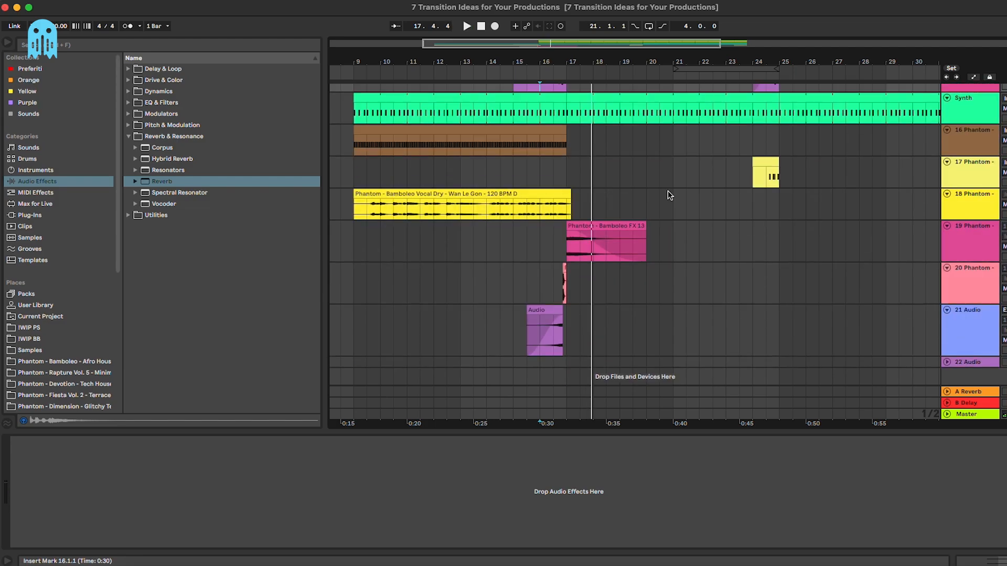
scroll(668, 192, up, 5)
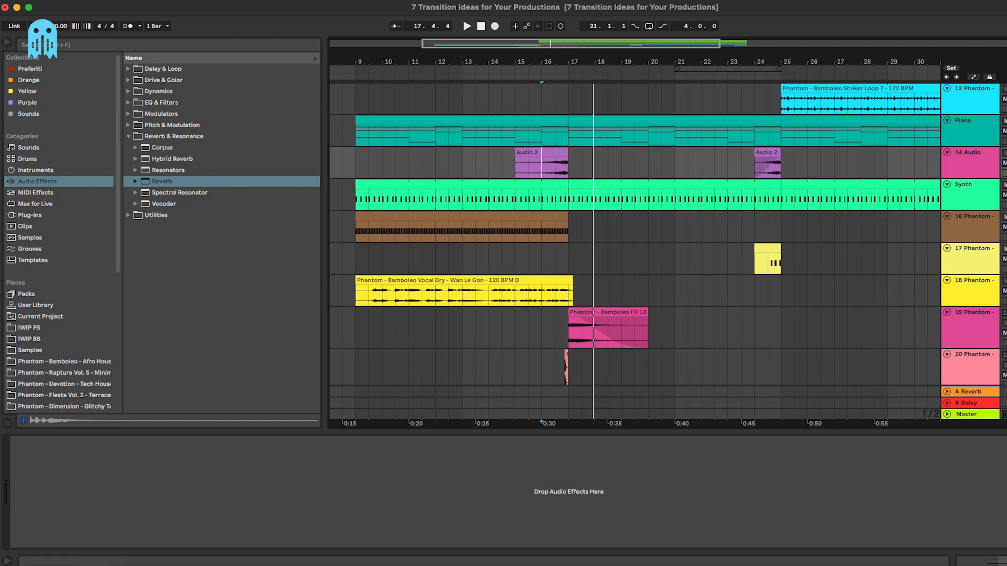
click(970, 188)
scroll(764, 281, down, 5)
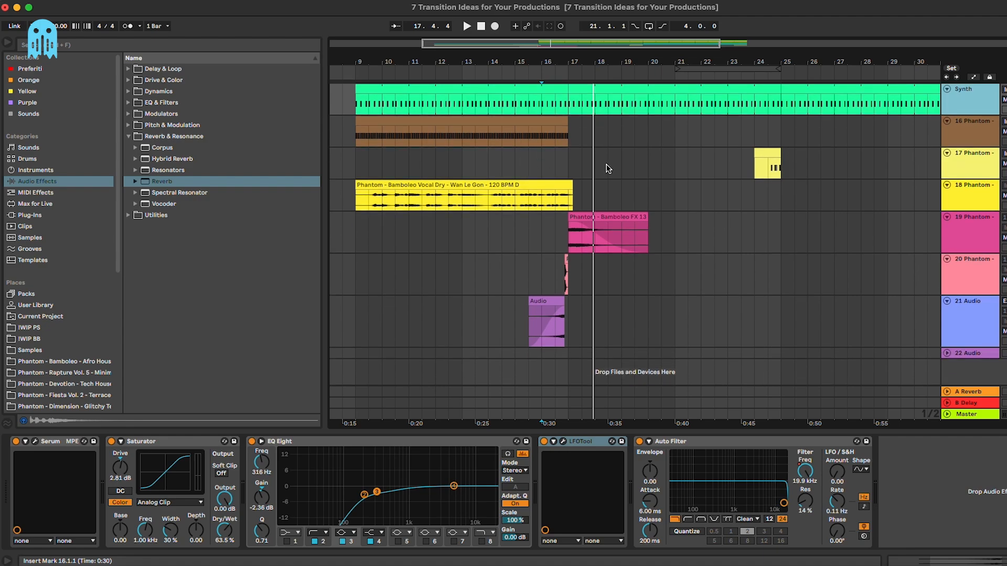
scroll(931, 320, up, 10)
click(981, 305)
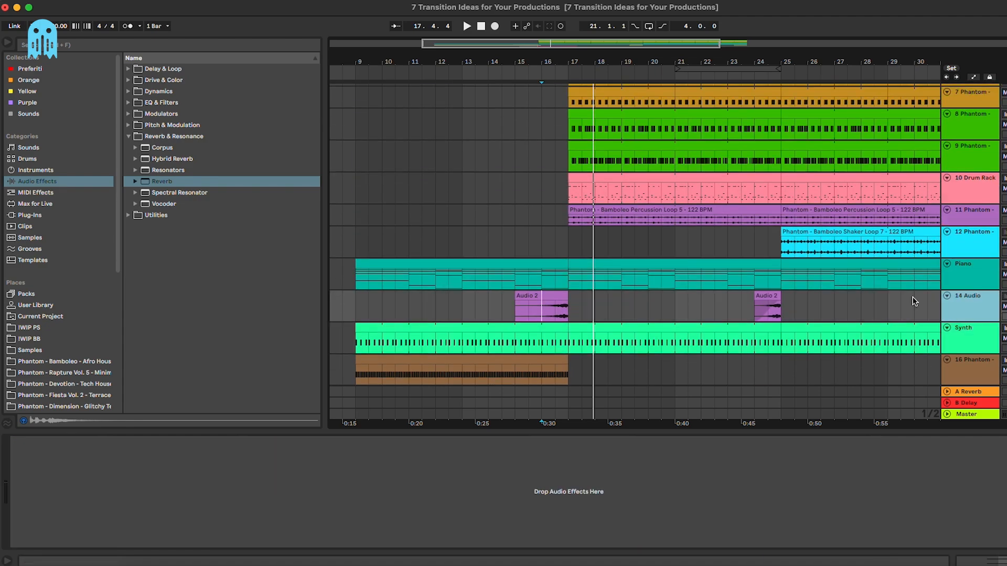
Step: Select the first Audio 2 clip spanning bars 15–17 on 14 Audio
scroll(686, 282, down, 5)
drag(572, 173, 744, 181)
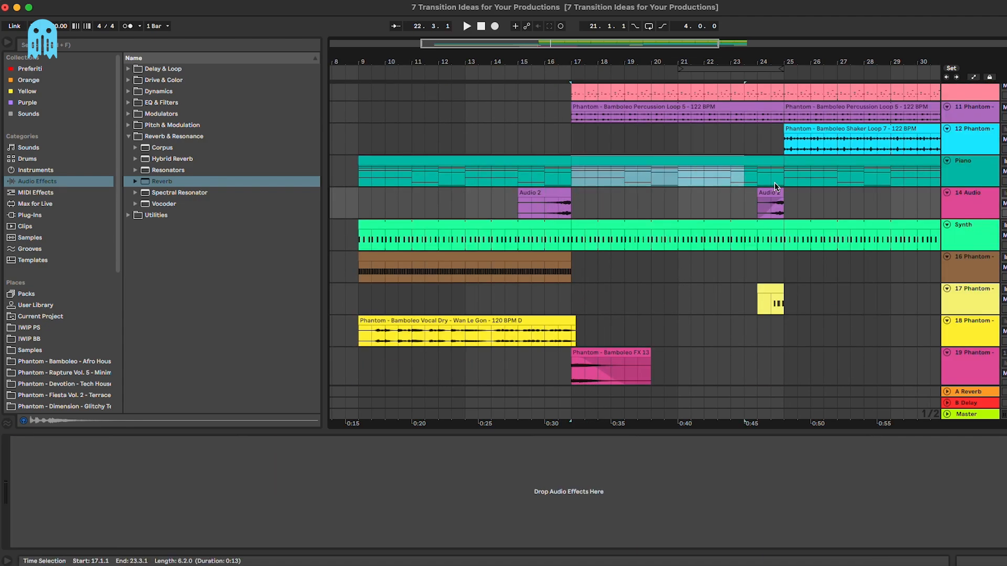
click(564, 193)
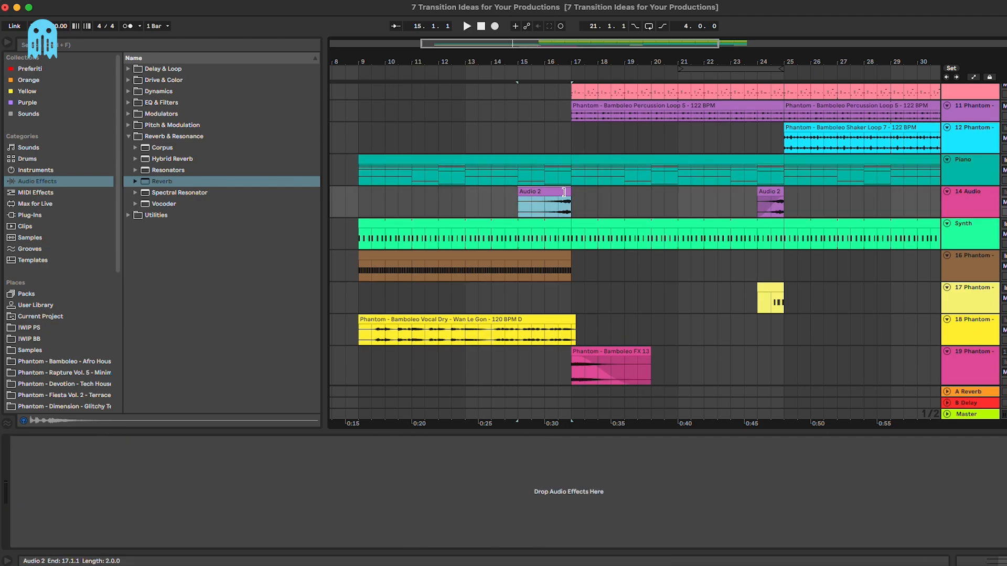
click(525, 208)
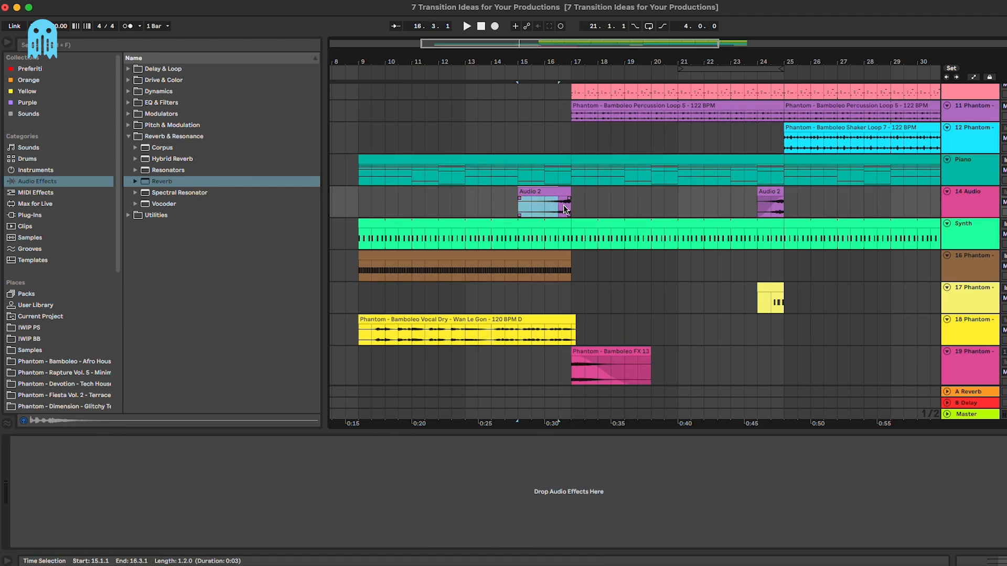
click(538, 192)
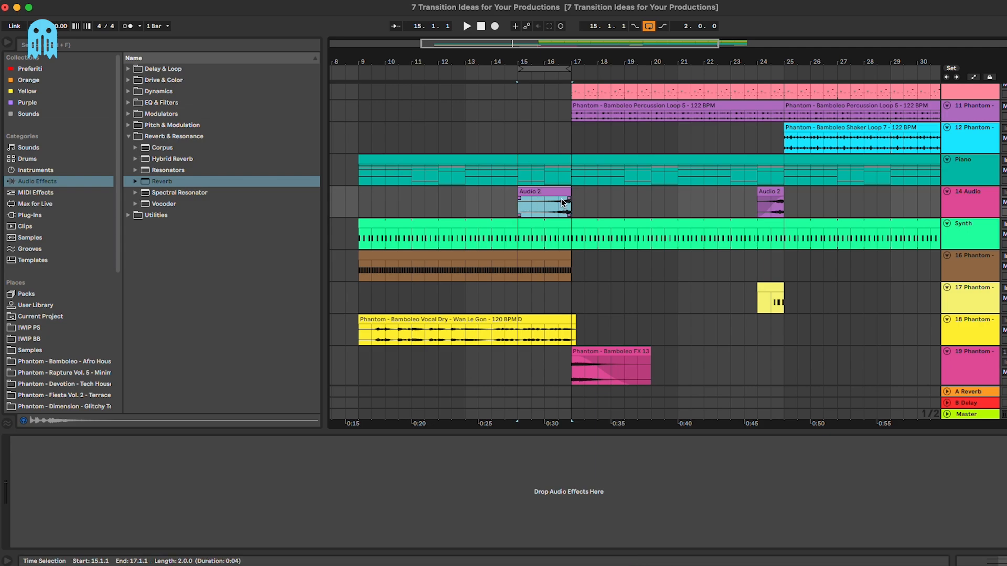
Step: Load Auto Pan onto 14 Audio with a synced 1/16 rate and about 65% amount
click(193, 46)
text(auto)
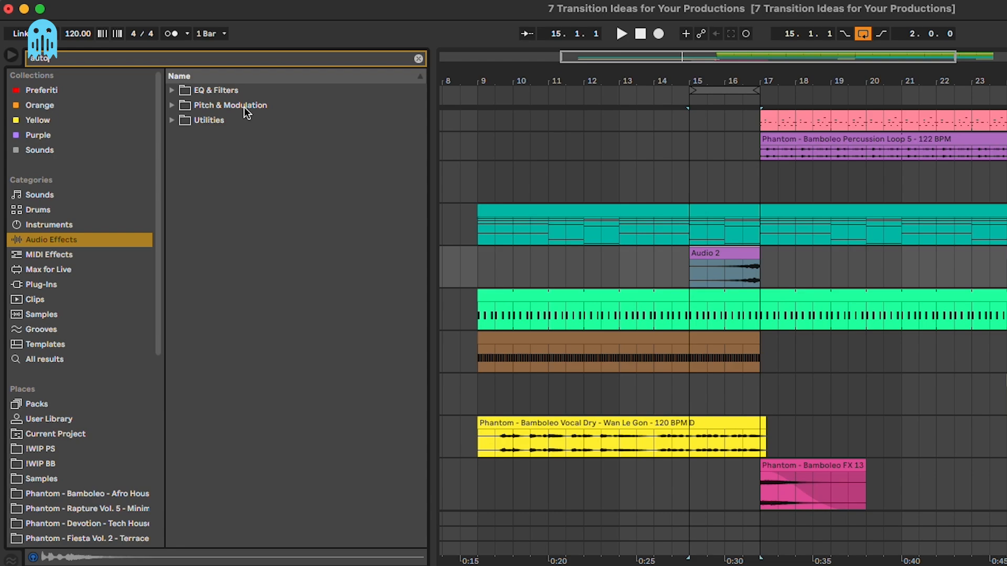
click(246, 107)
double_click(231, 120)
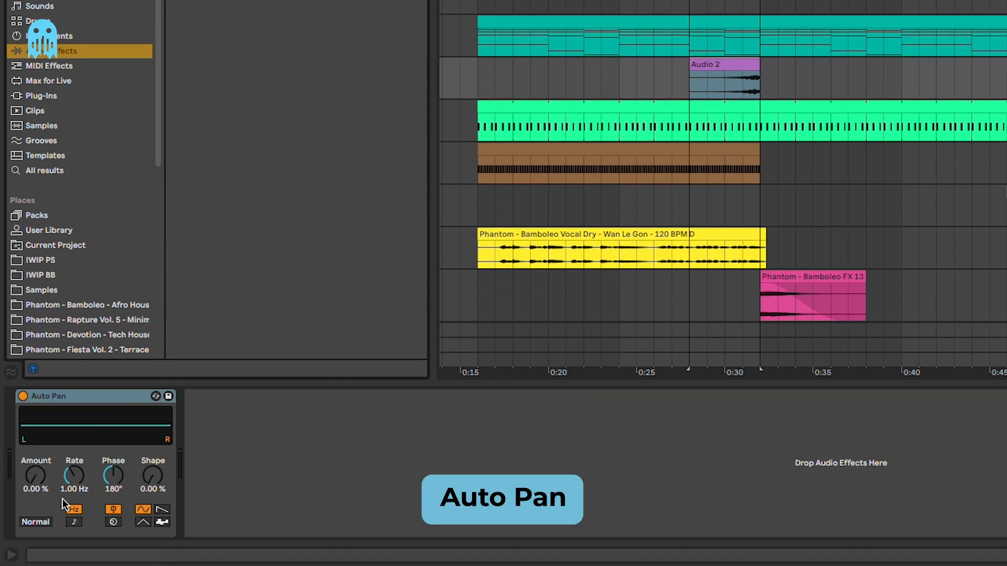
key(space)
click(74, 522)
drag(38, 478, 38, 441)
drag(76, 478, 38, 440)
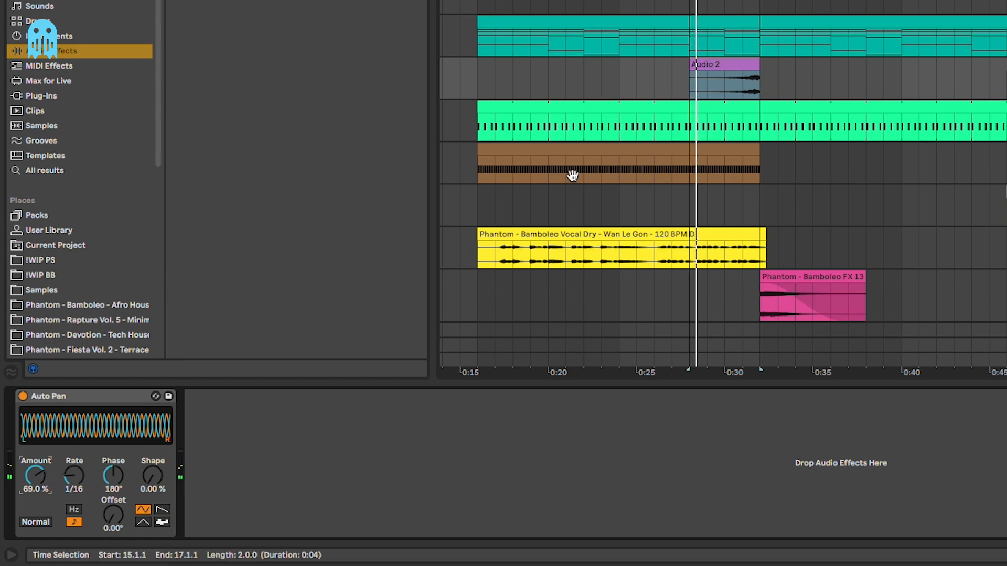
drag(32, 475, 34, 479)
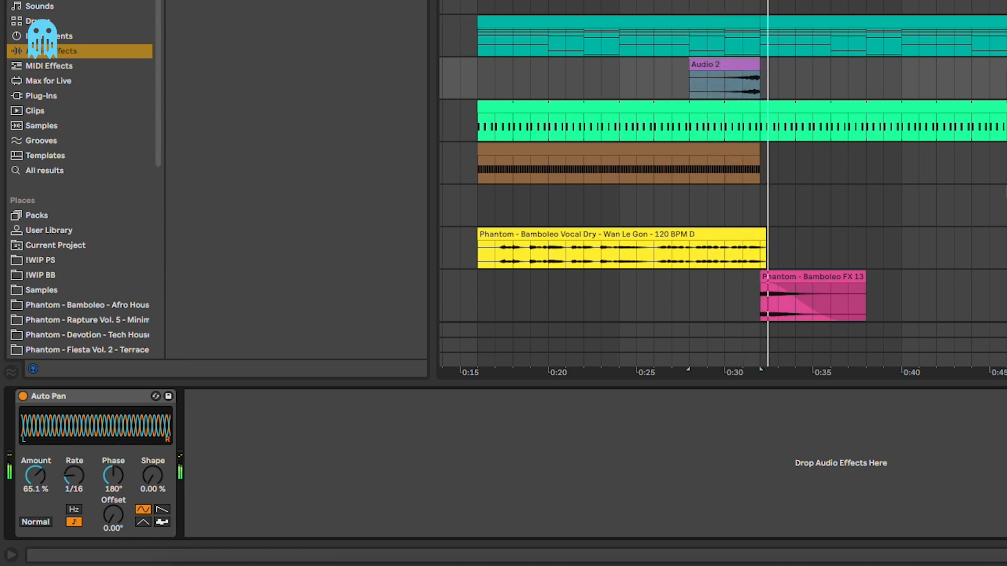
click(728, 83)
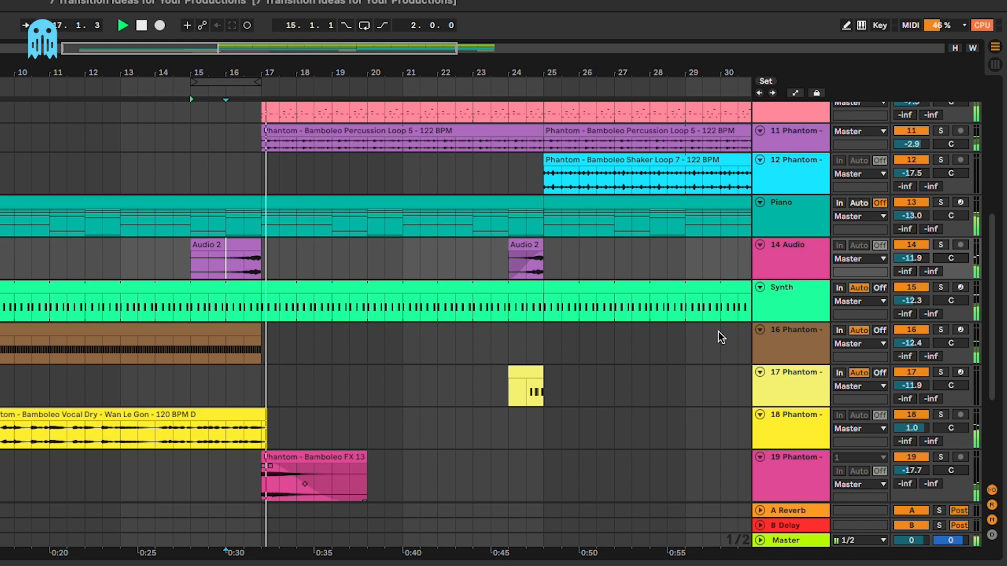
Step: Set the 14 Audio track's volume to -11.0 dB
click(923, 259)
text(-)
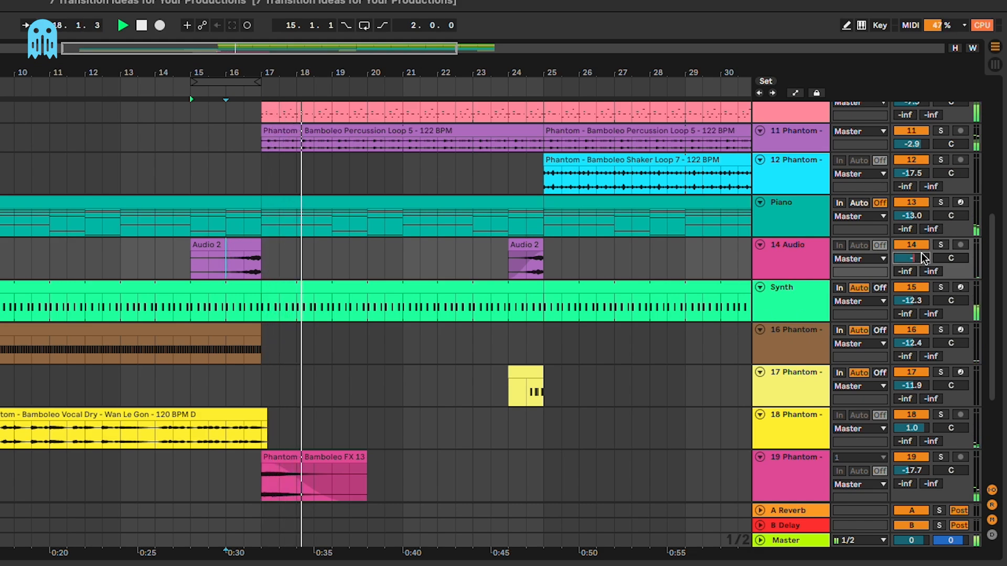
text(11)
key(Return)
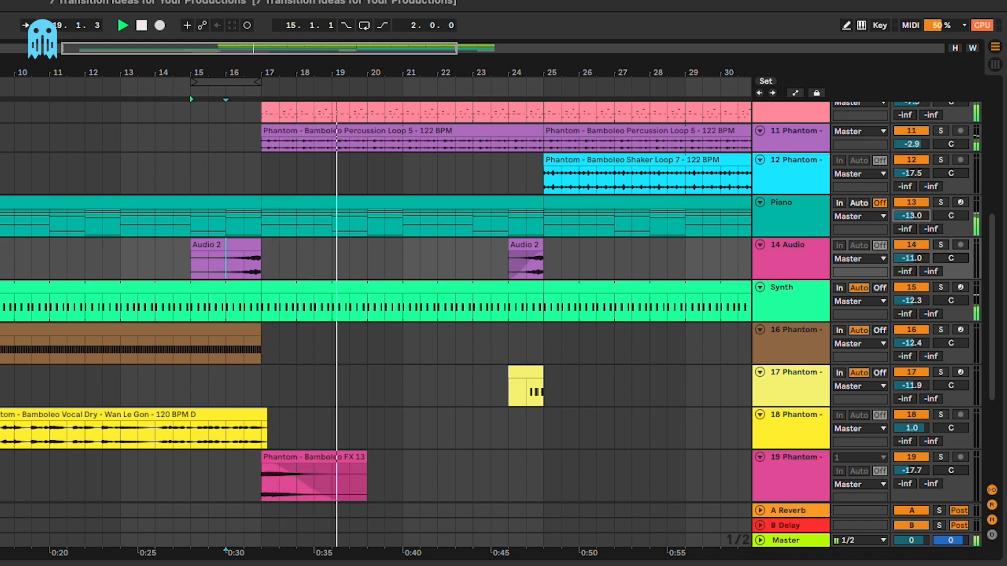
Step: Lower the 21 Audio track's volume slightly and stop playback at bar 24
scroll(912, 442, down, 5)
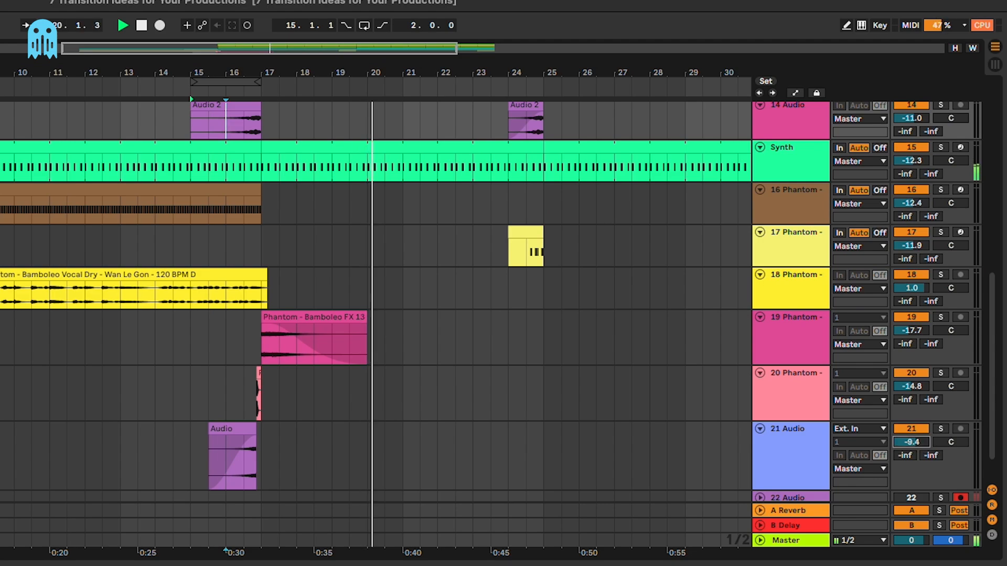
drag(911, 442, 919, 452)
click(798, 470)
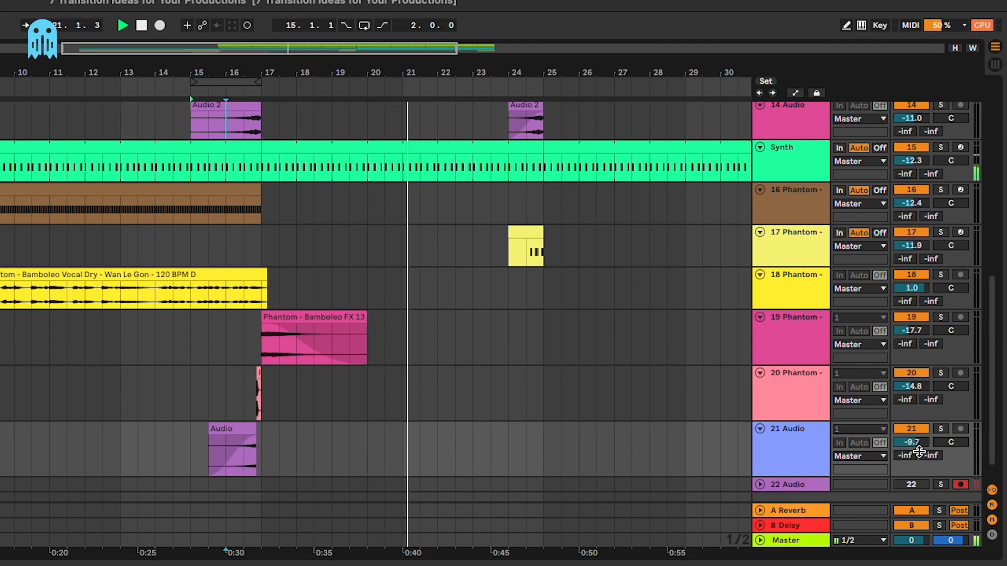
click(506, 343)
key(space)
Step: Check the Auto Pan on 14 Audio, then select the Synth clip to show its effects
scroll(540, 334, up, 7)
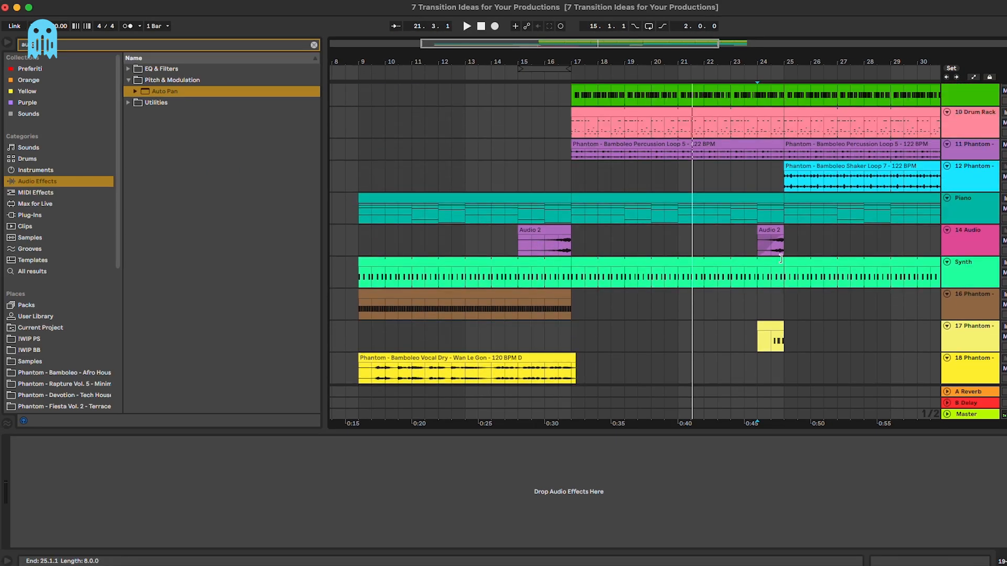
scroll(780, 258, down, 3)
scroll(781, 258, left, 2)
click(501, 176)
scroll(497, 177, down, 2)
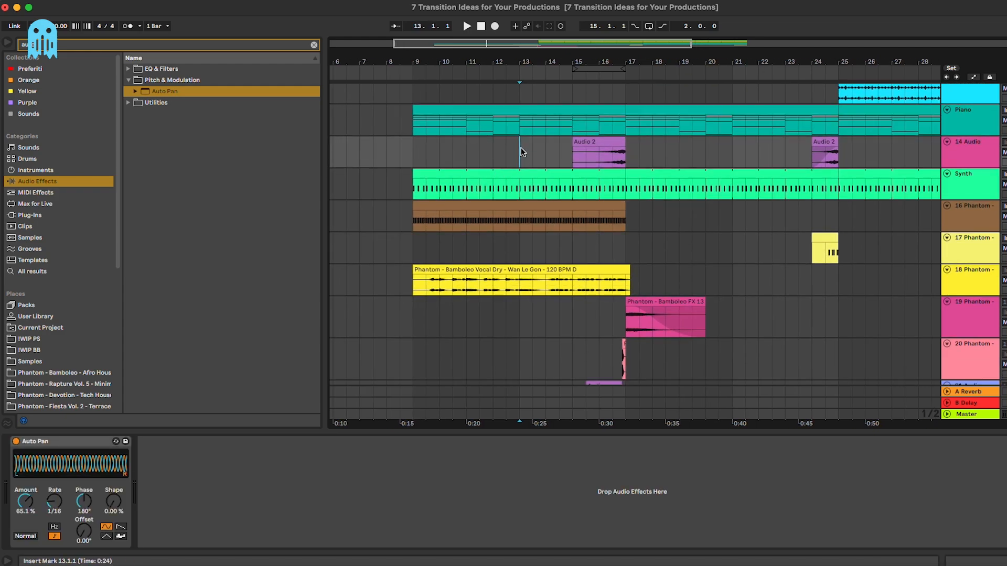
drag(521, 152, 624, 158)
click(615, 174)
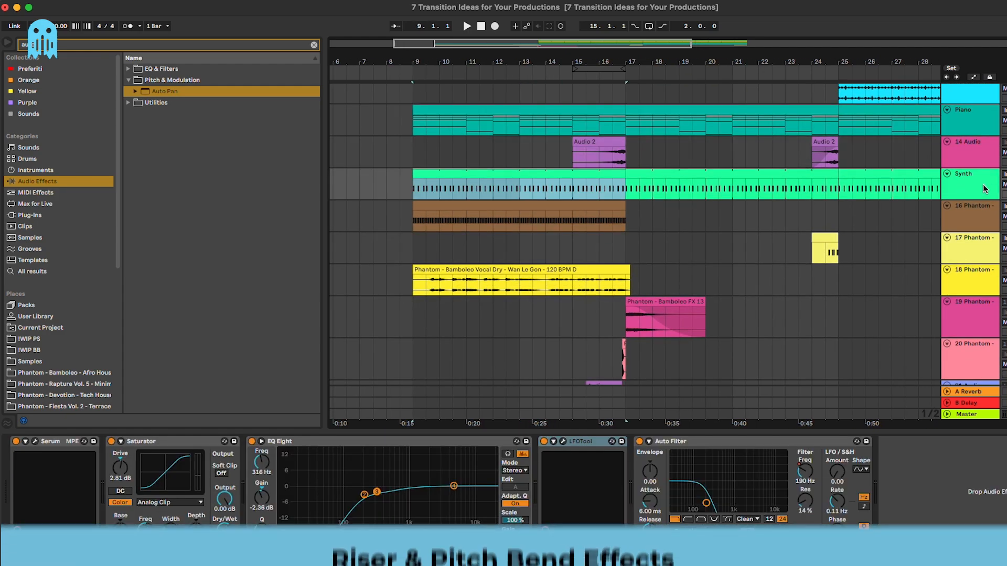
Step: Insert a new MIDI track and create an empty MIDI clip over bars 9–17
scroll(619, 231, down, 1)
scroll(619, 231, left, 2)
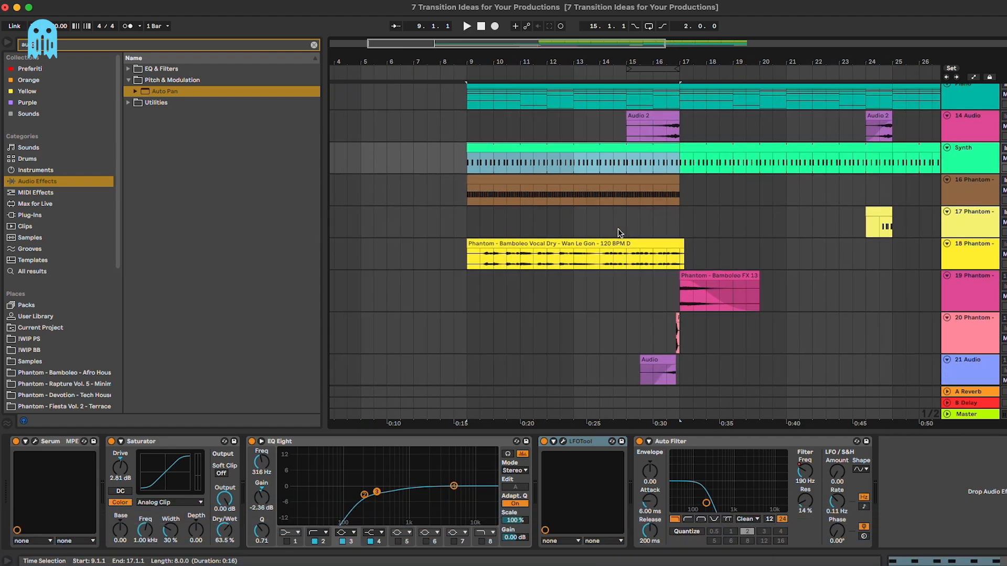
click(619, 230)
click(986, 151)
key(super+shift+t)
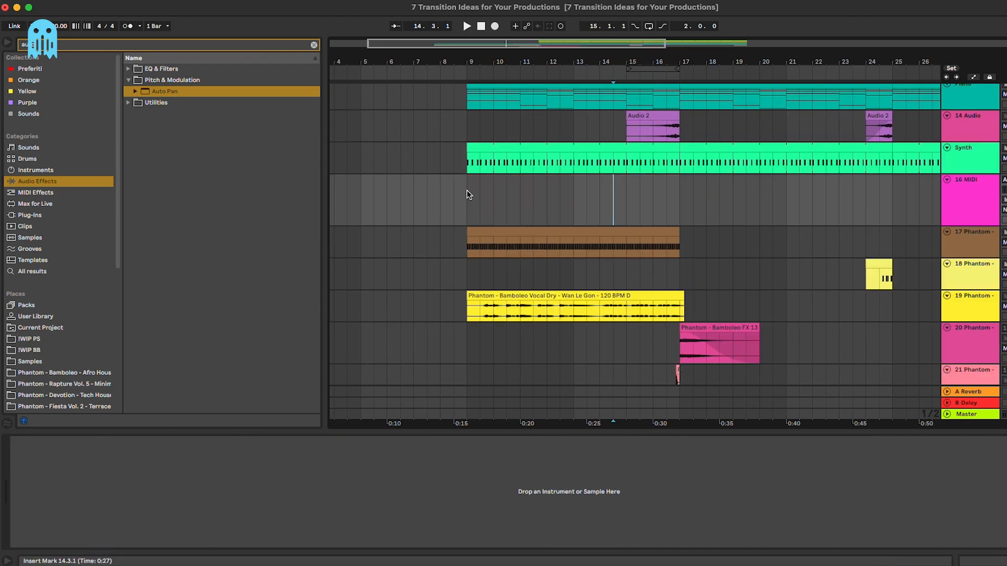
drag(467, 190, 680, 200)
key(super+shift+m)
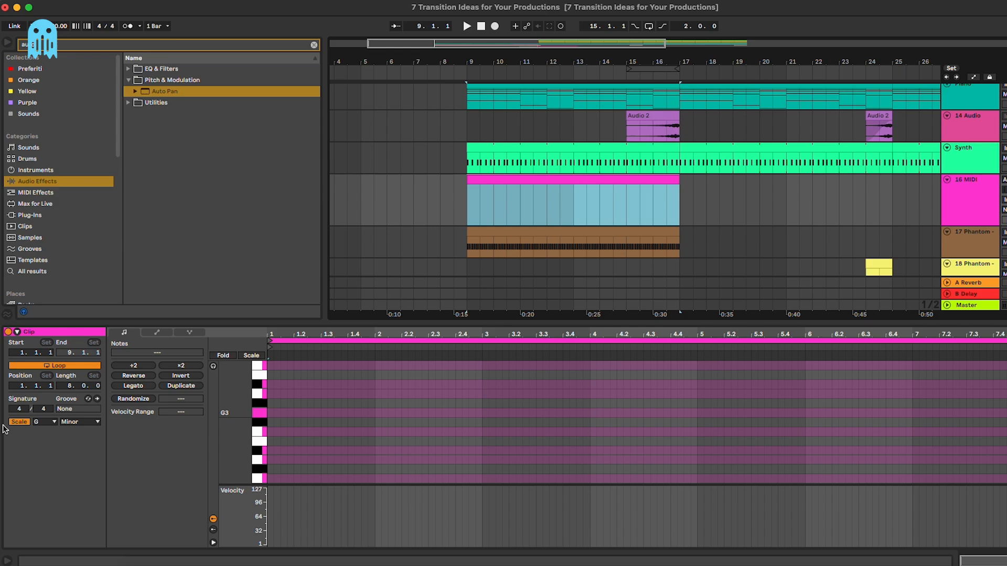
Step: Draw a D#3 note stretched across the whole new MIDI clip
click(569, 152)
click(310, 428)
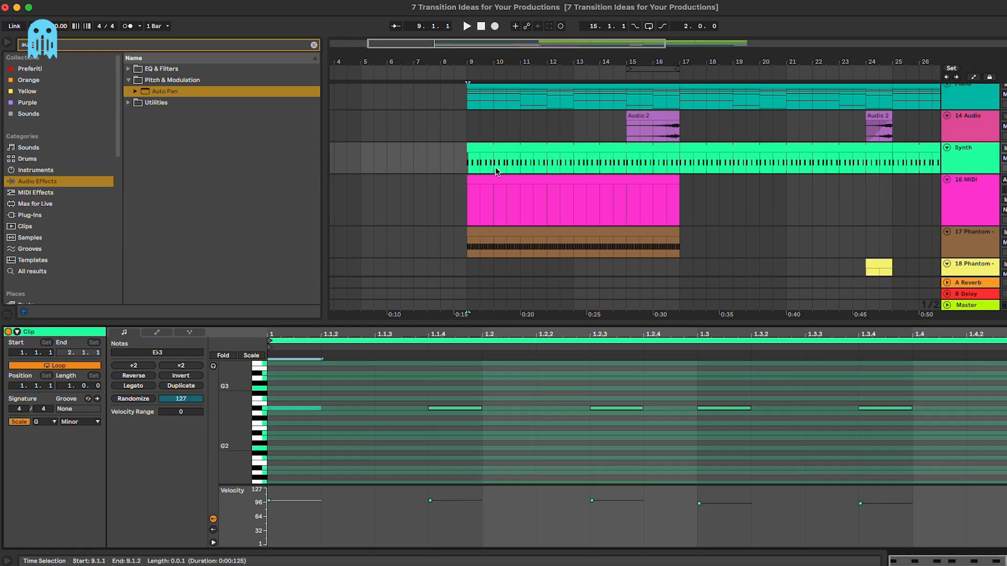
click(495, 199)
double_click(270, 450)
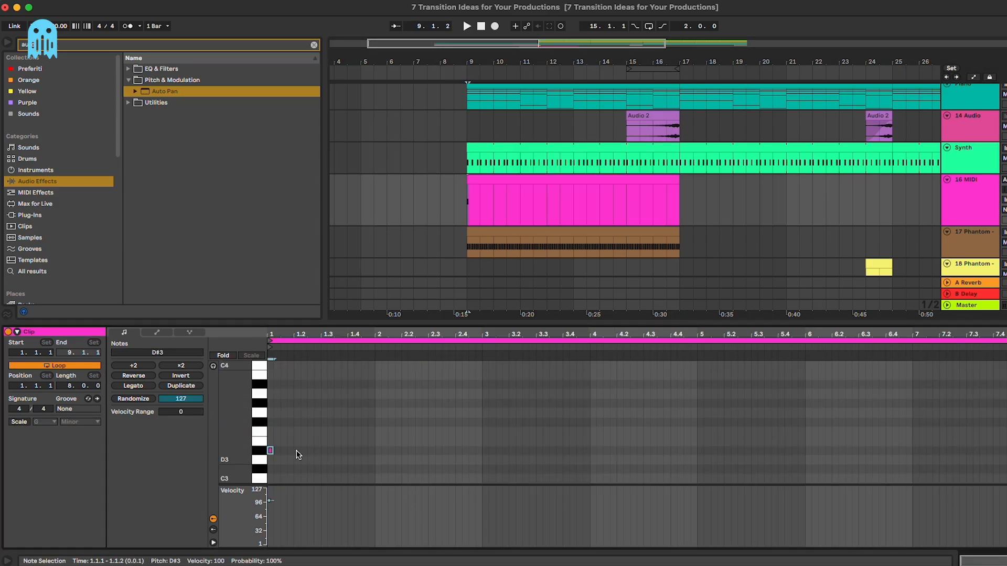
drag(273, 452, 1006, 451)
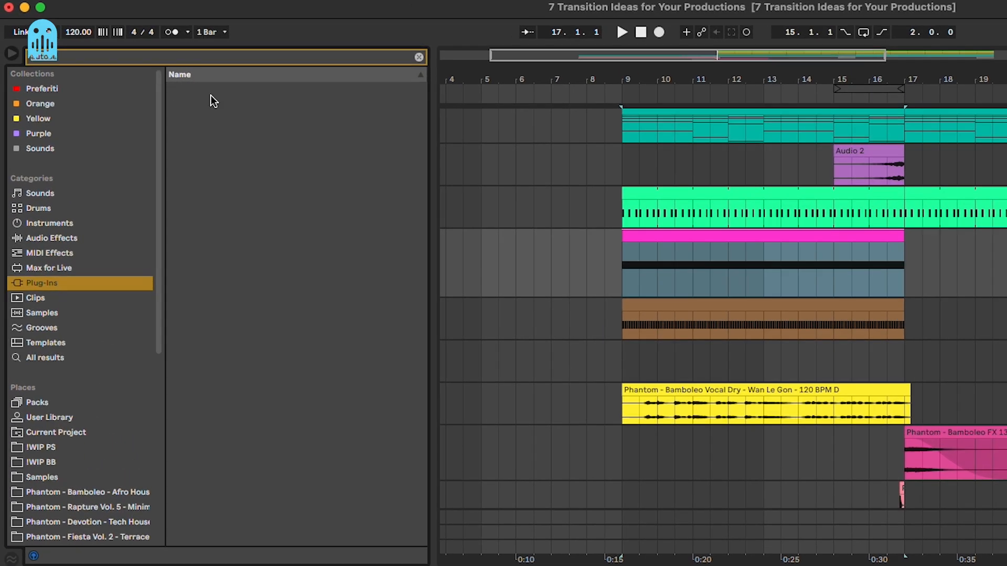
Step: Load Serum onto the new MIDI track and pick the LEAD - Carioca preset
text(ser)
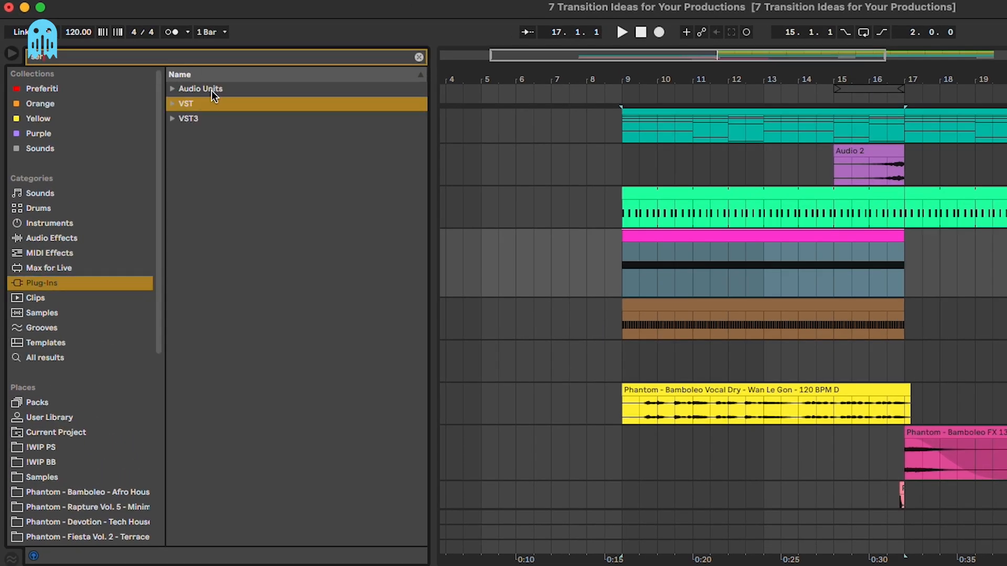
drag(226, 133, 711, 268)
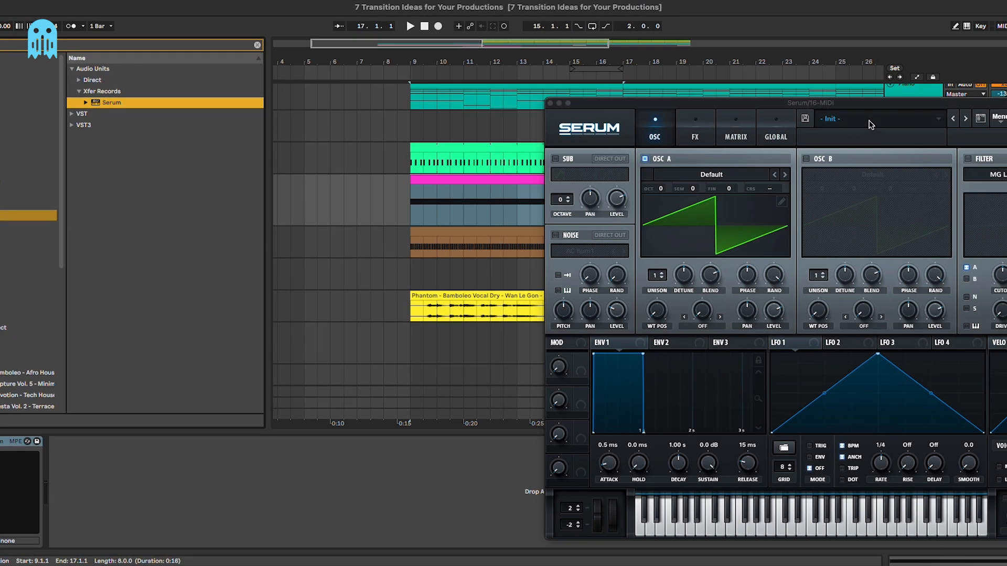
click(870, 123)
mouse_move(903, 290)
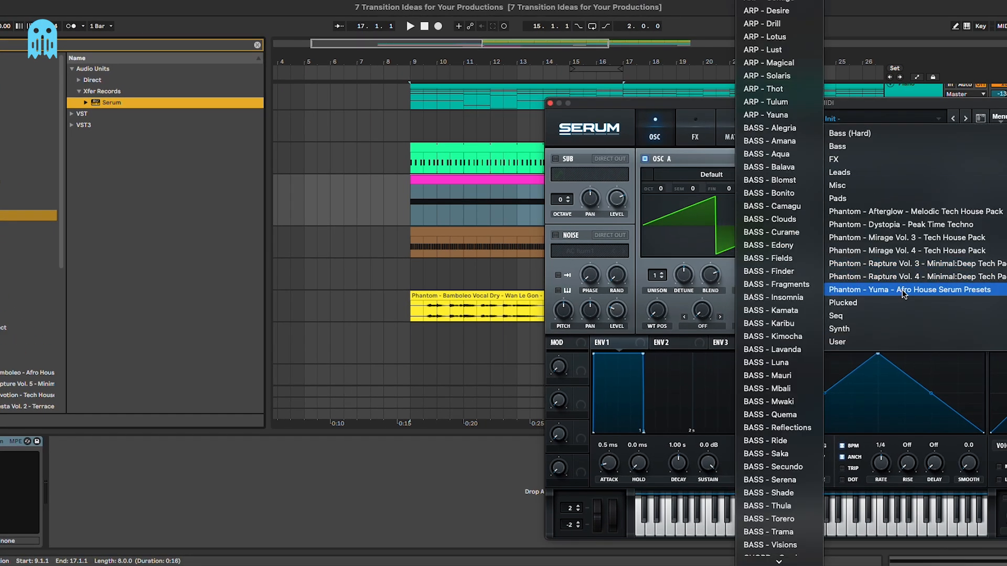
scroll(795, 293, down, 15)
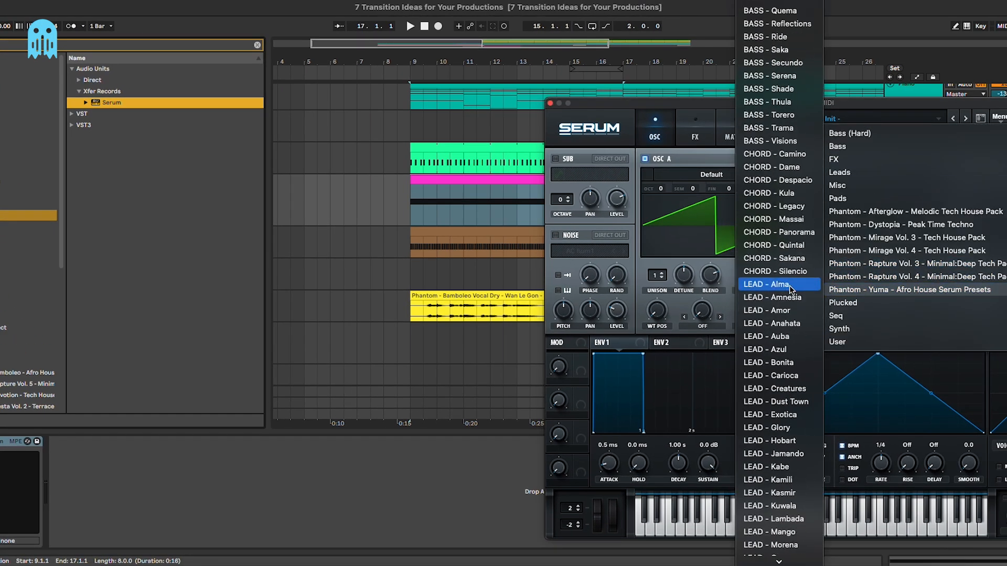
click(788, 285)
drag(792, 106, 588, 276)
key(space)
click(755, 299)
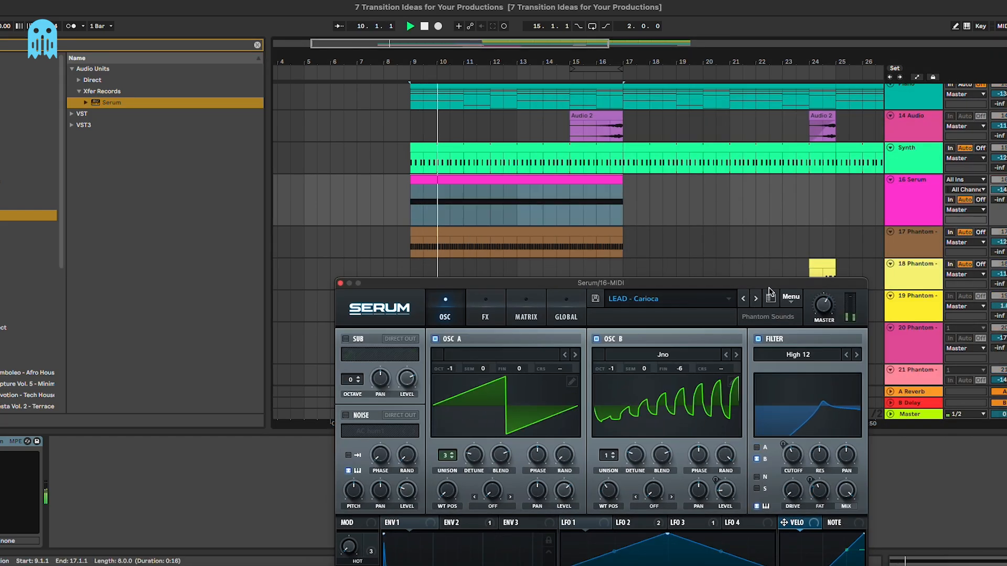
drag(769, 284, 810, 190)
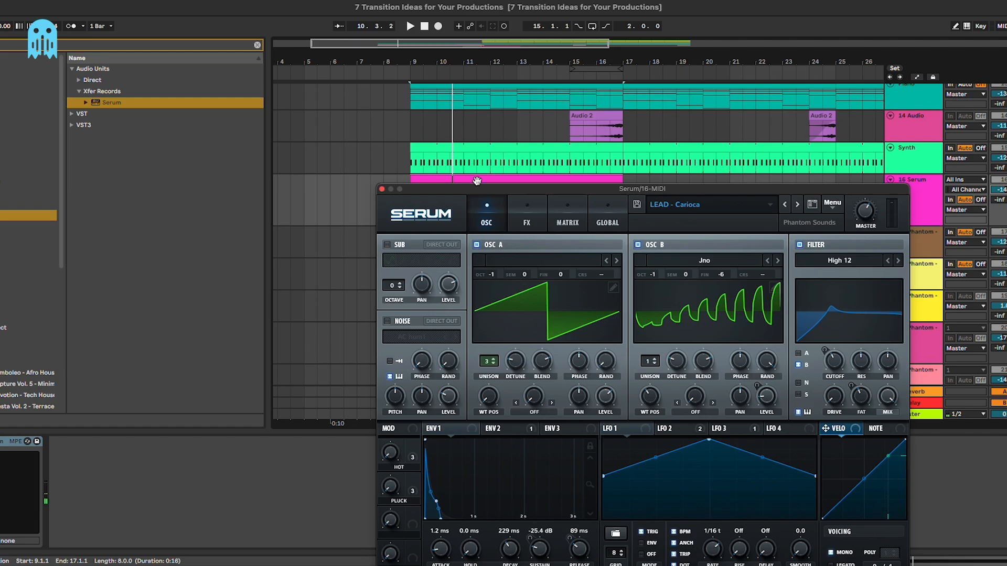
drag(477, 181, 447, 73)
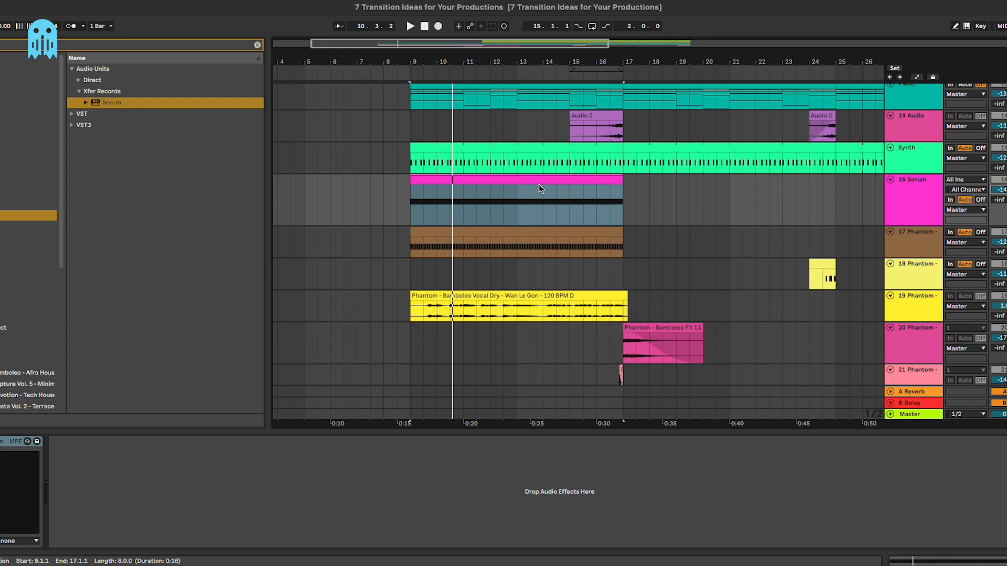
Step: Show the Serum clip's Pitch Bend envelope, play its rise, and open the Serum track's devices
double_click(539, 185)
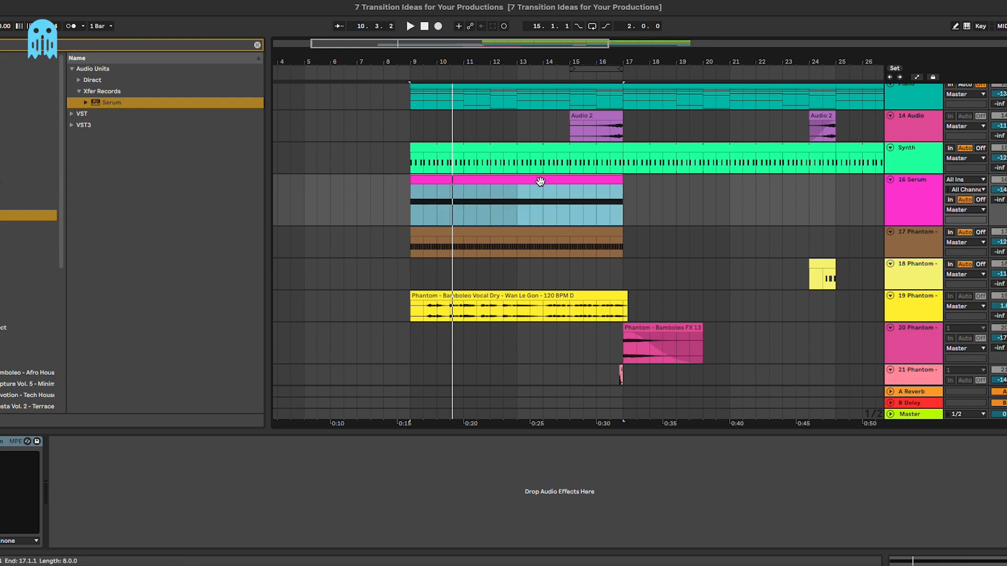
click(101, 334)
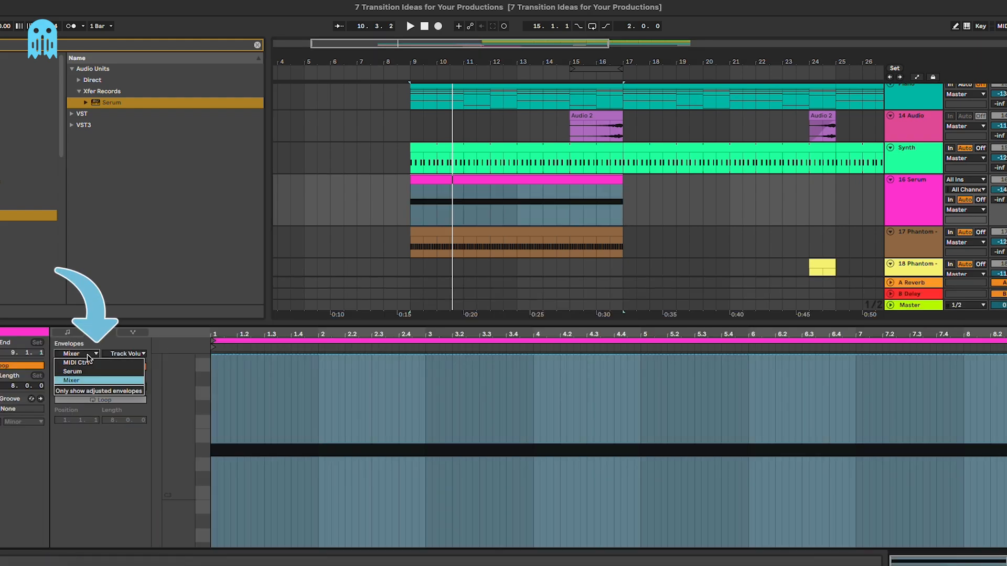
click(223, 445)
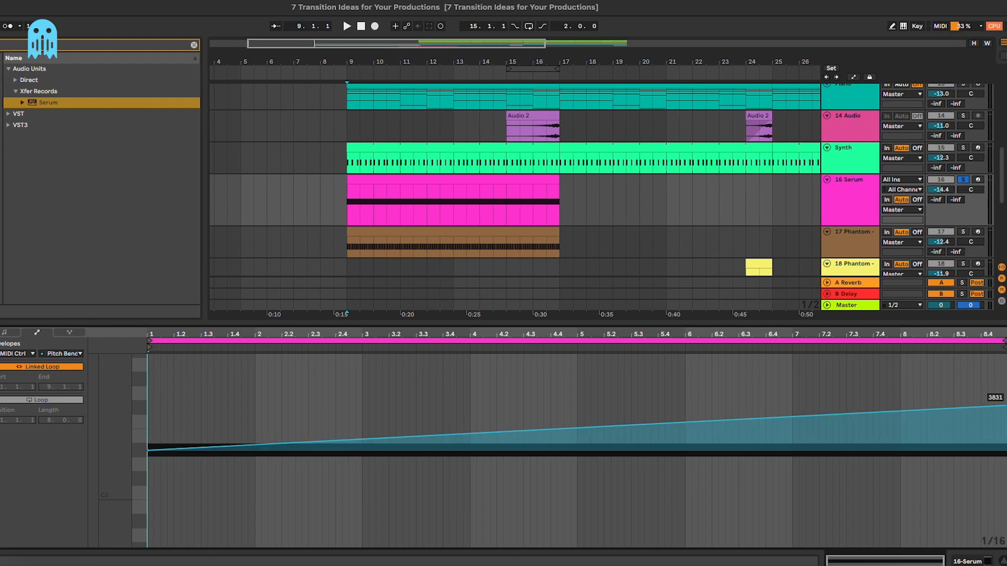
click(434, 201)
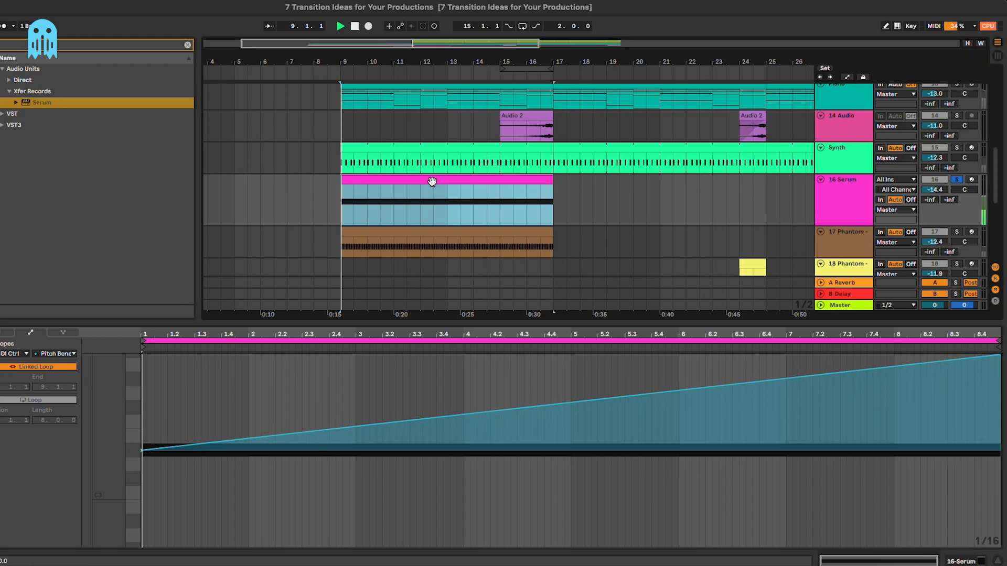
key(space)
double_click(866, 210)
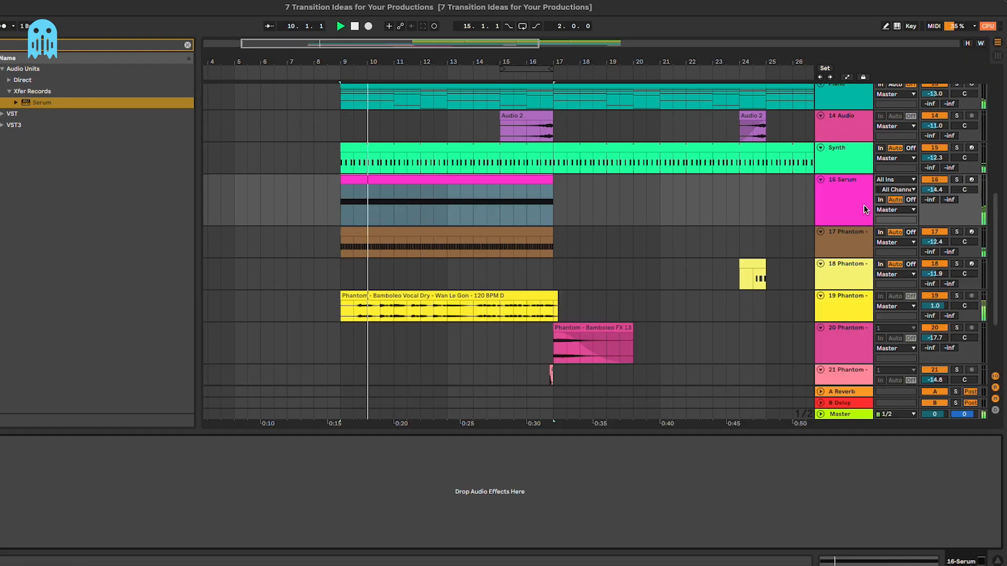
Step: Add Auto Filter after Serum and automate its frequency rising from about 230 Hz to 19.9 kHz
click(51, 237)
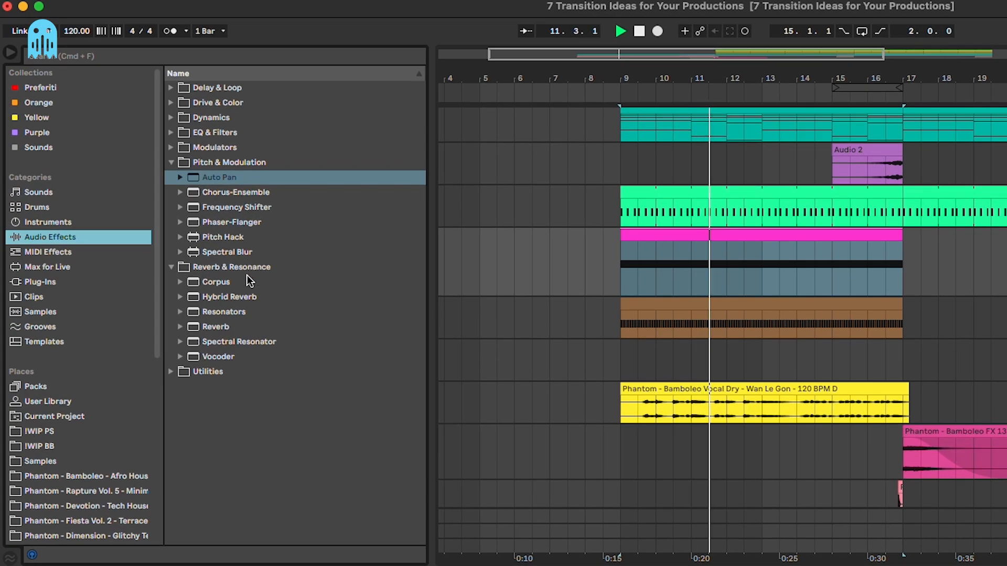
click(224, 133)
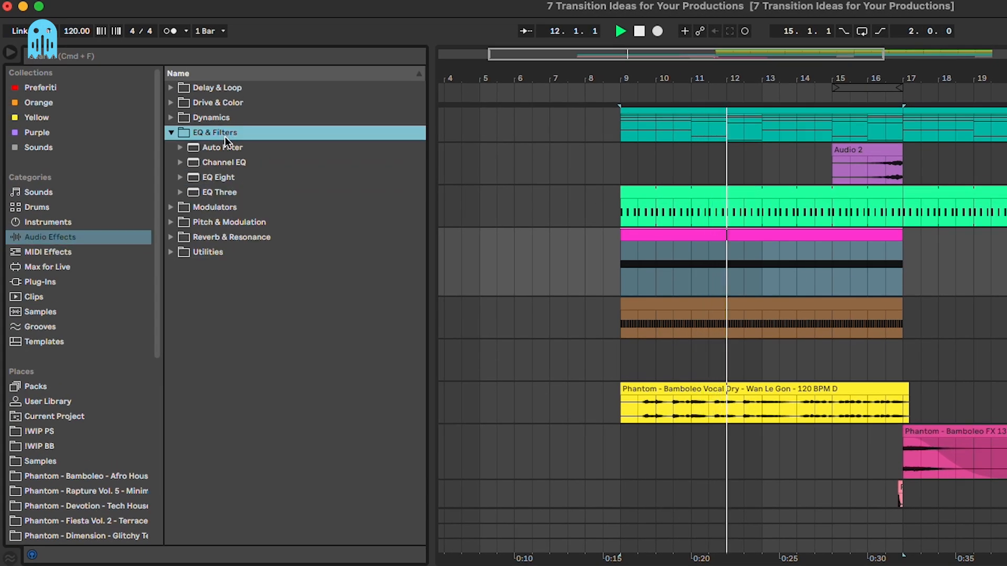
drag(231, 147, 368, 412)
key(a)
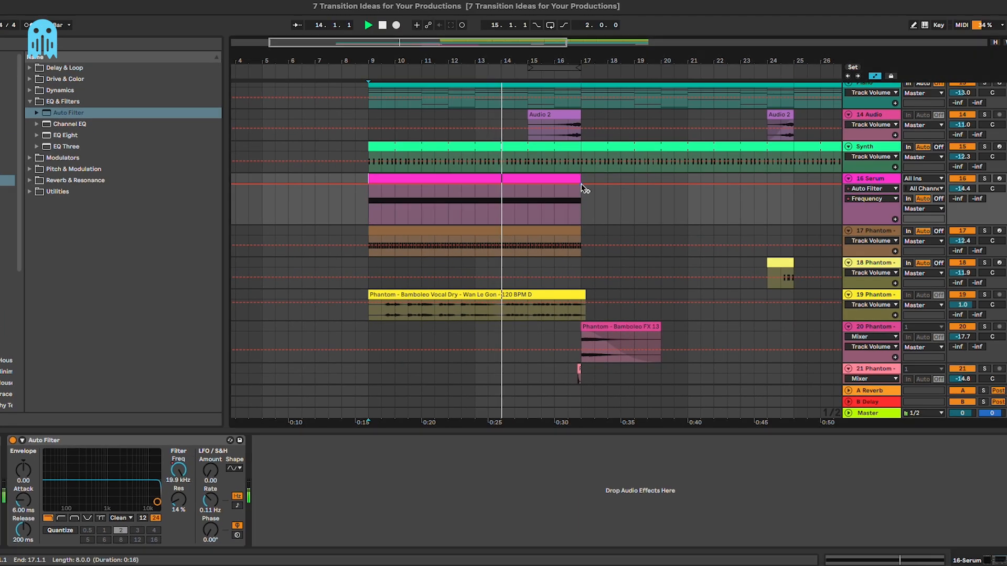
drag(376, 184, 369, 215)
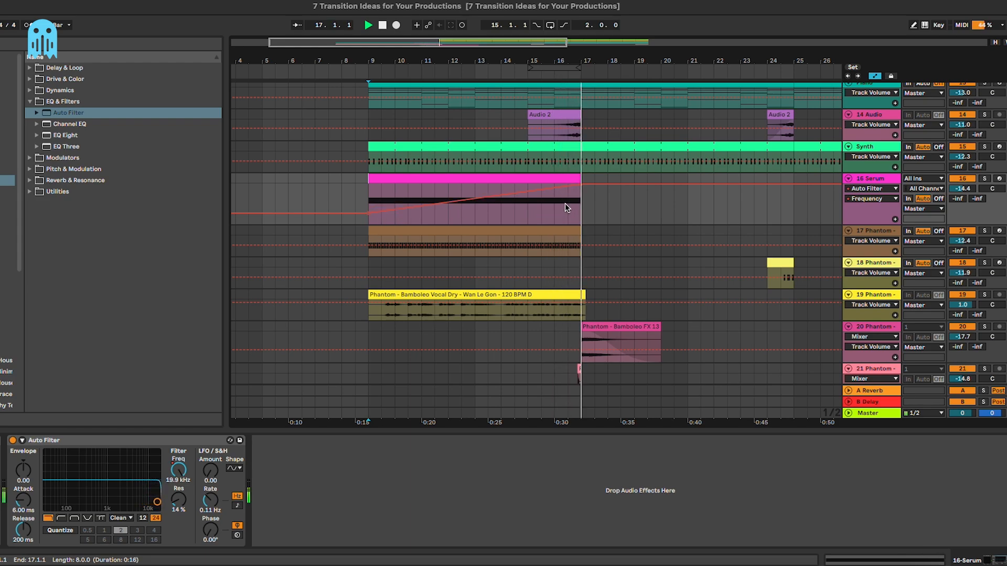
key(a)
key(space)
scroll(382, 198, down, 2)
scroll(382, 198, left, 3)
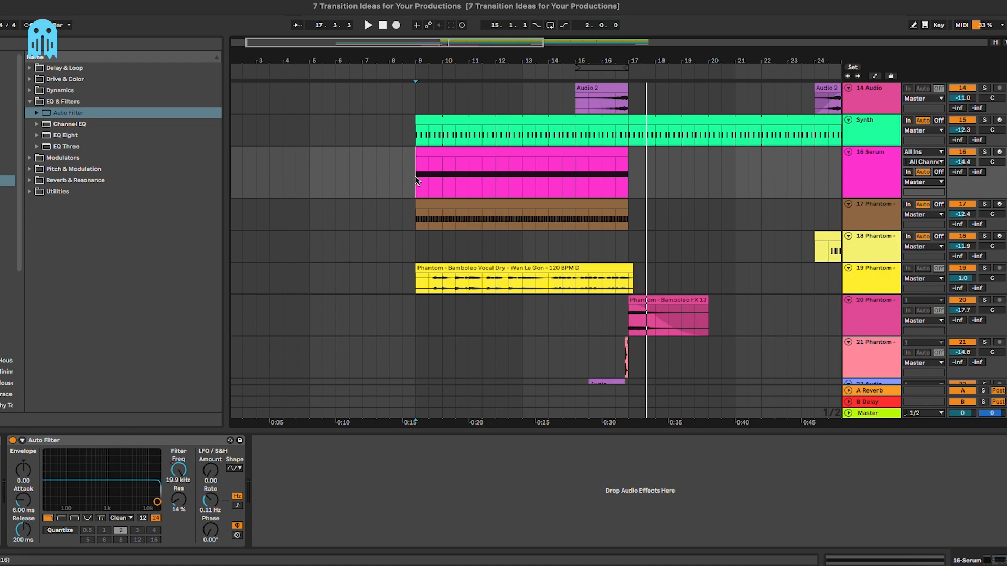
key(space)
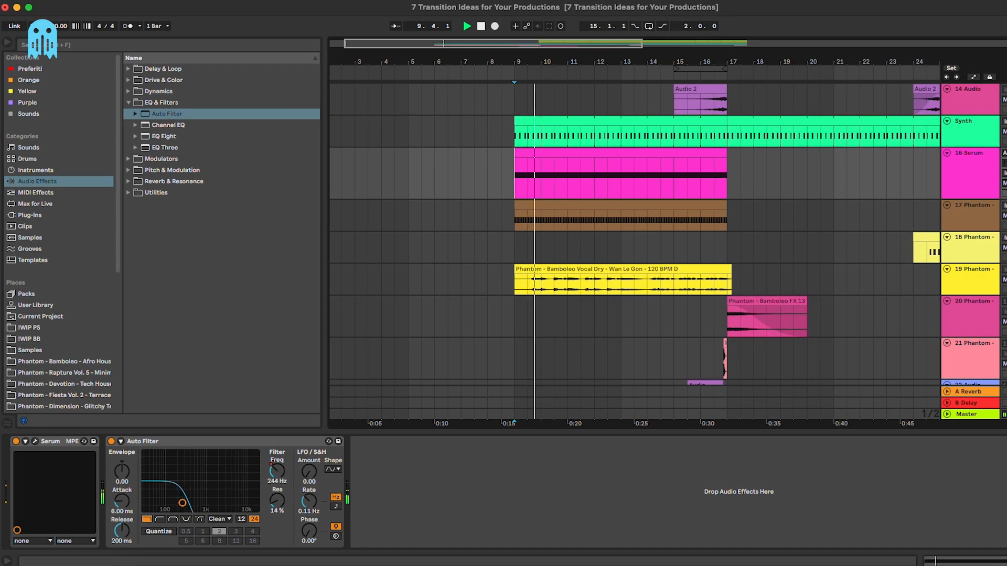
Step: Move the Bamboleo vocal track above the Serum track
key(alt+minus)
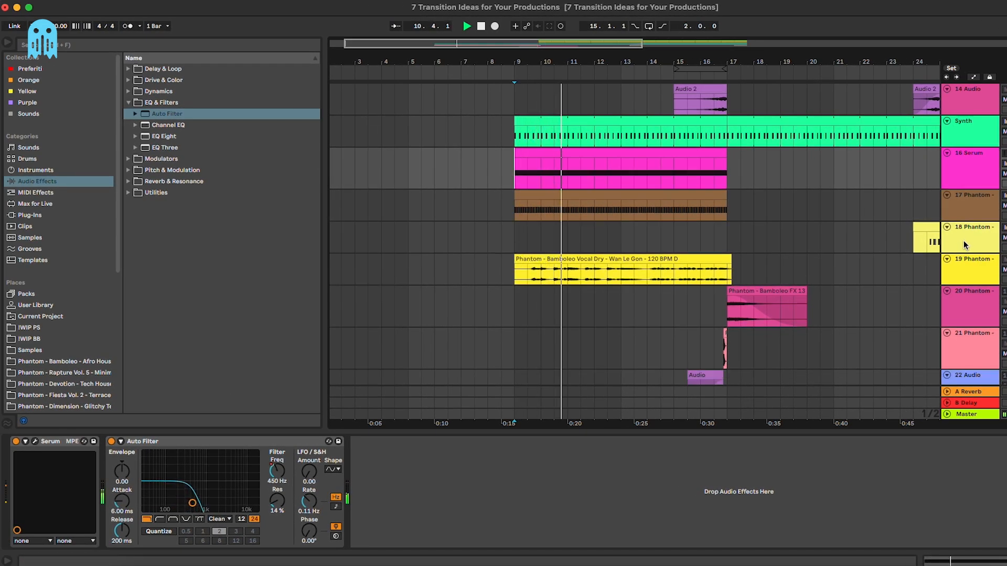
click(793, 238)
key(super+alt+l)
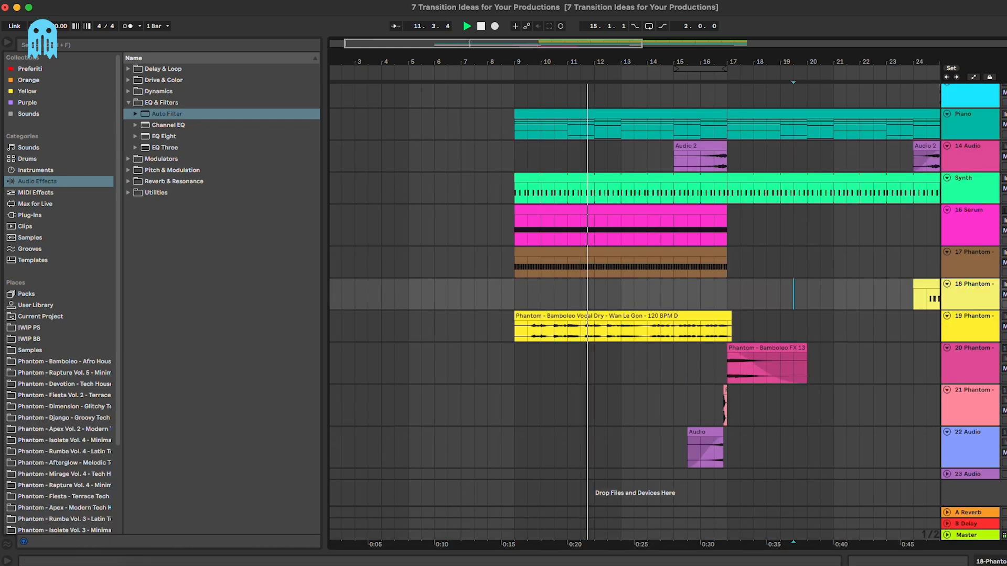
drag(980, 328, 984, 225)
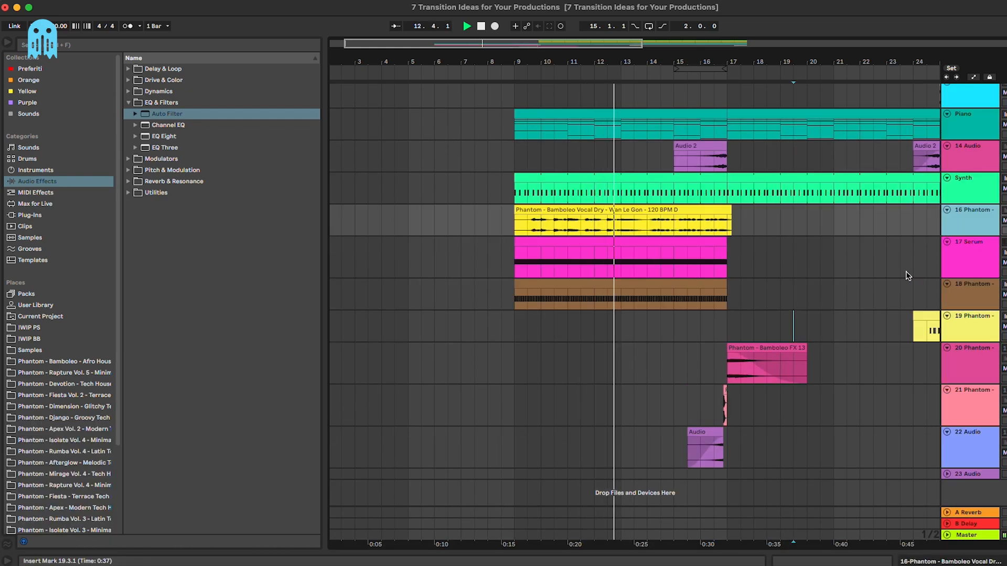
click(860, 246)
Step: Rename the tracks Riser, Snare Roll and Snare Fill, then stop playback
key(super+r)
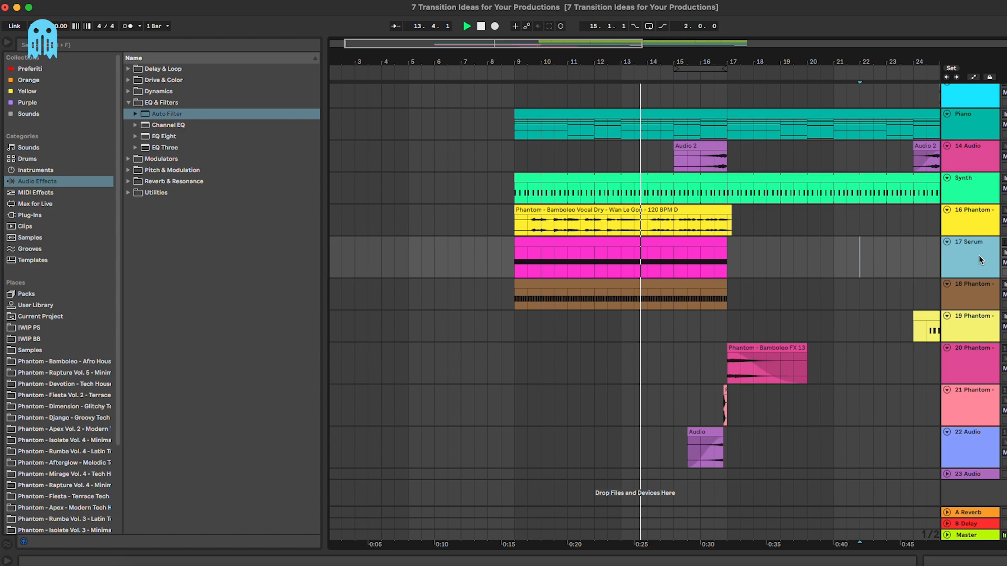
text(Riser)
key(Tab)
text(Snare Roll)
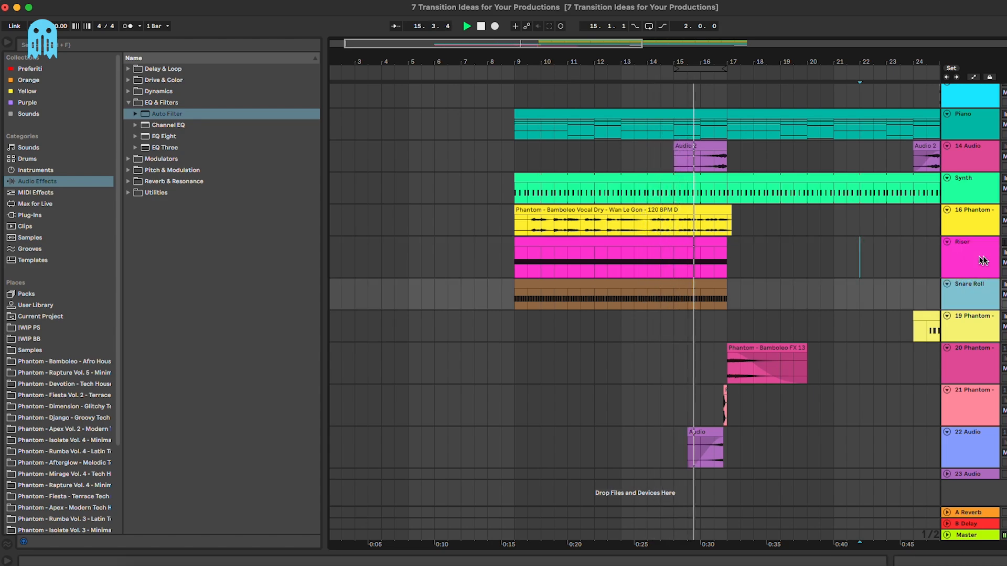
key(Tab)
text(Snare)
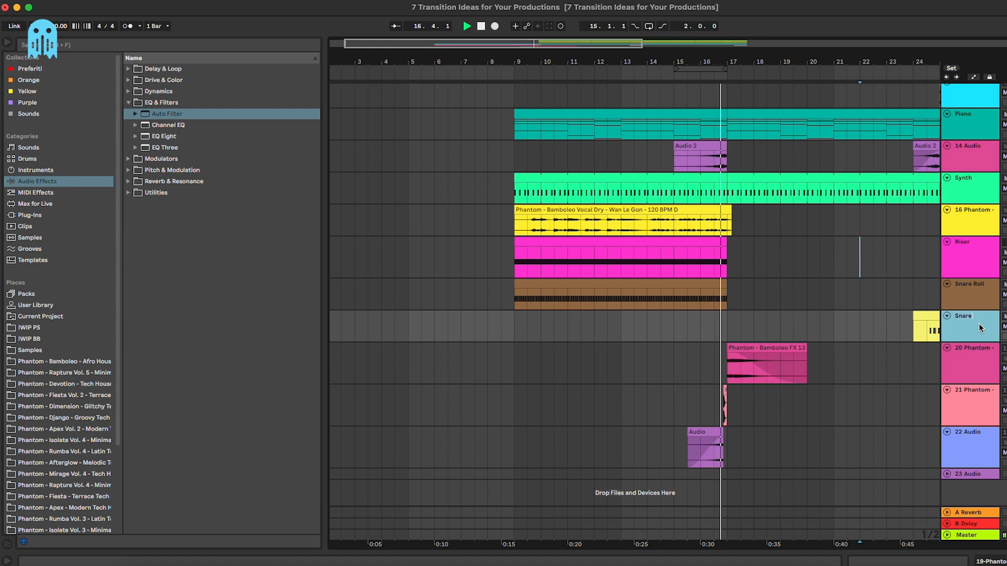
text( Fill)
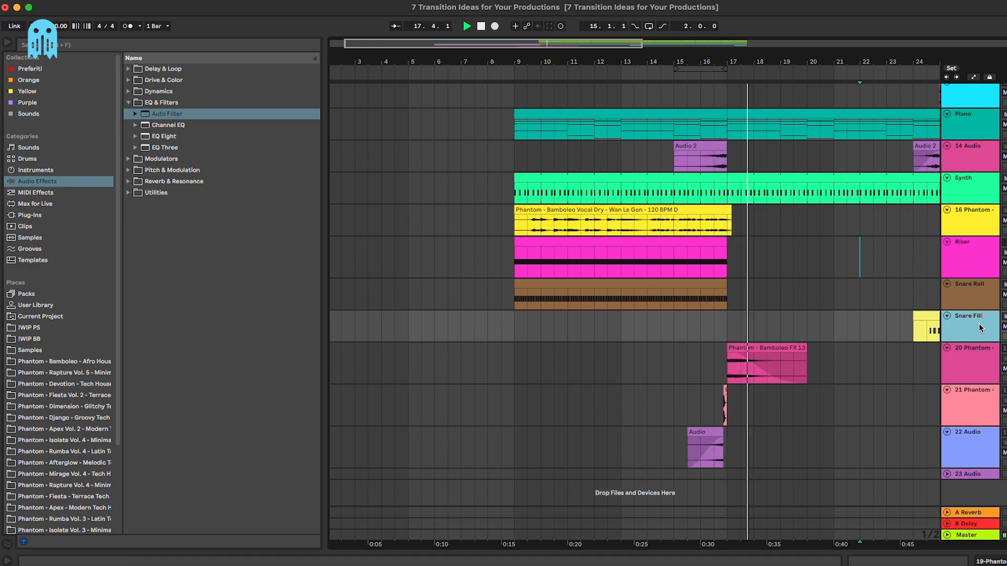
click(698, 177)
key(space)
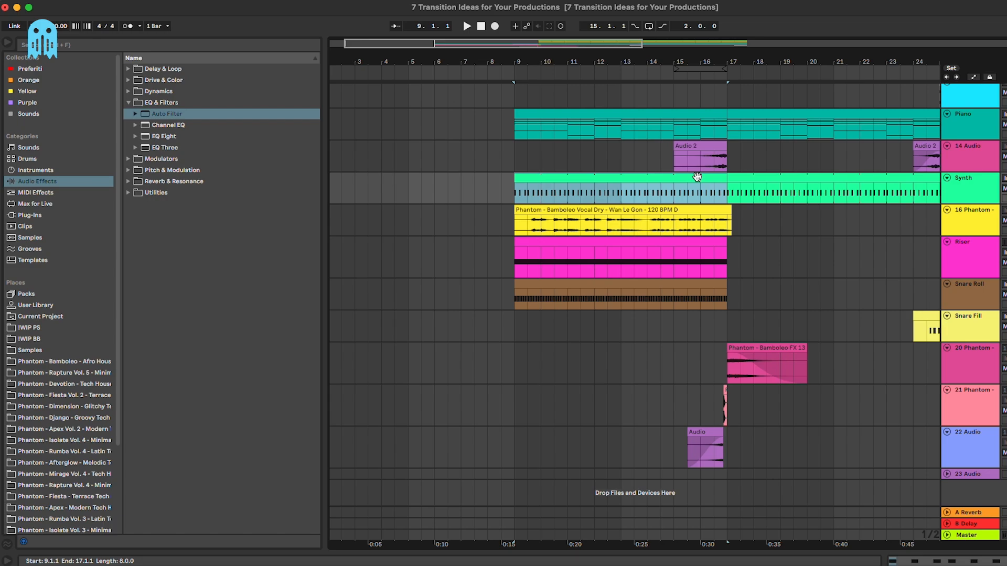
Step: Open Serum's editor on the Synth track to check its pitch-bend range
double_click(978, 182)
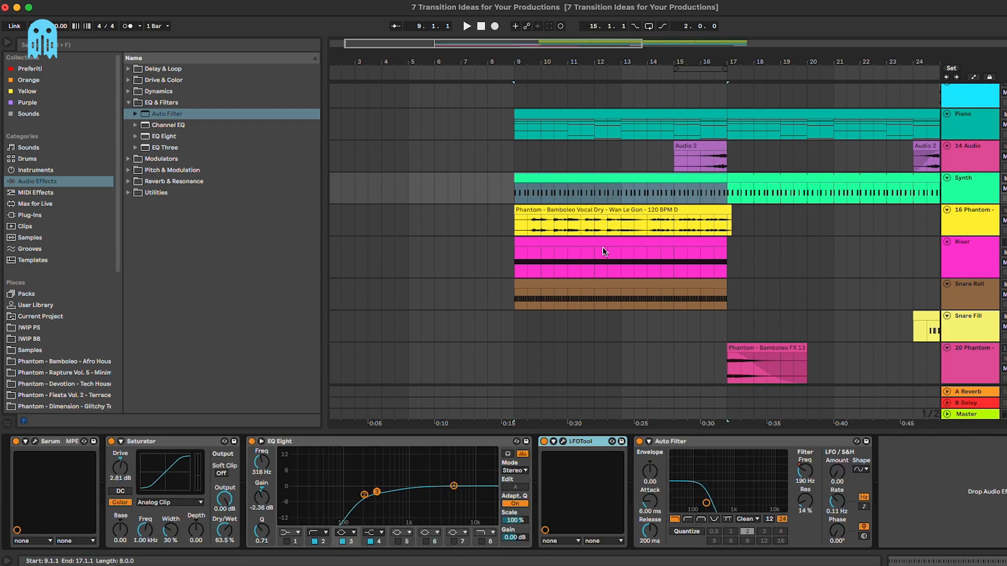
double_click(615, 179)
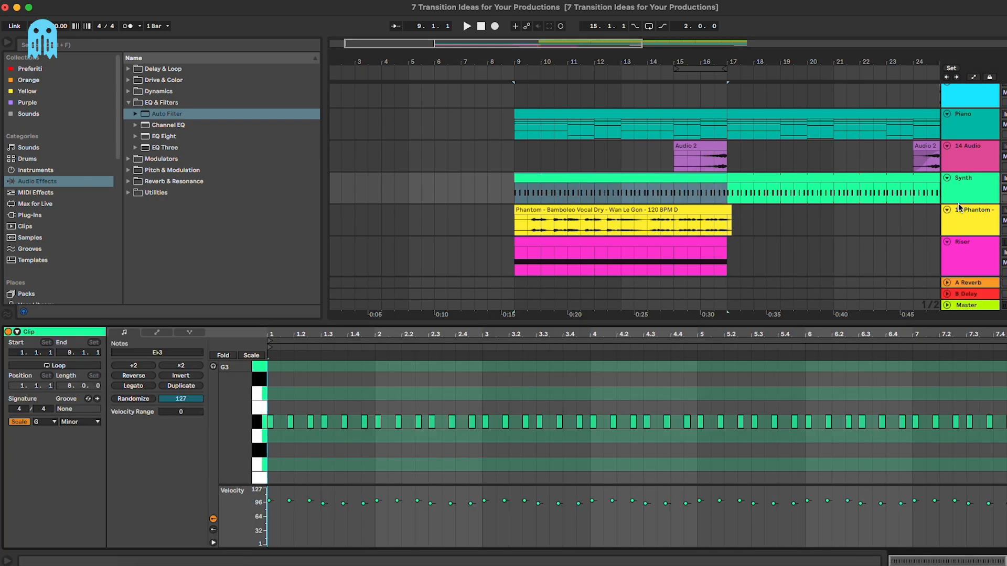
click(976, 188)
click(35, 442)
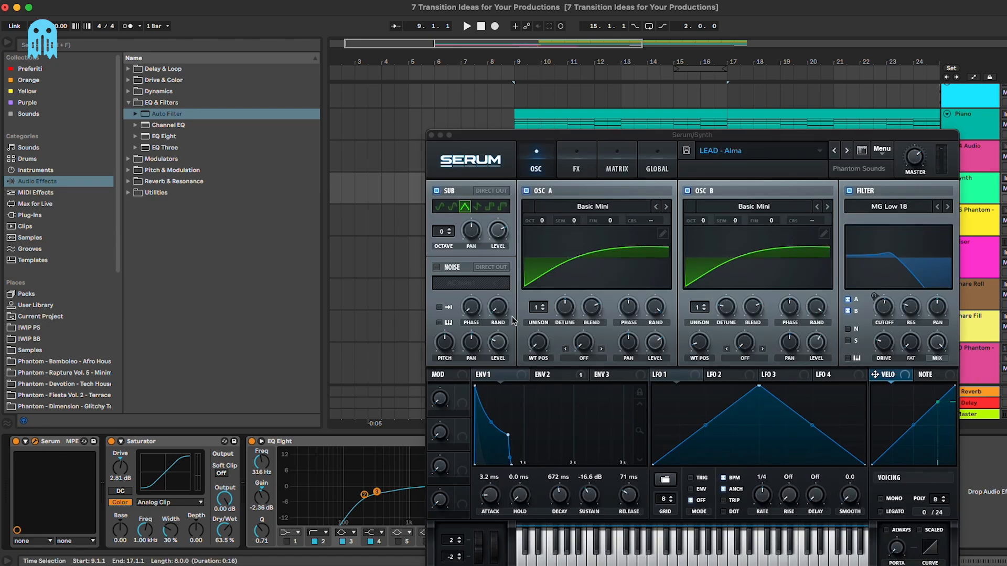
drag(699, 135, 694, 62)
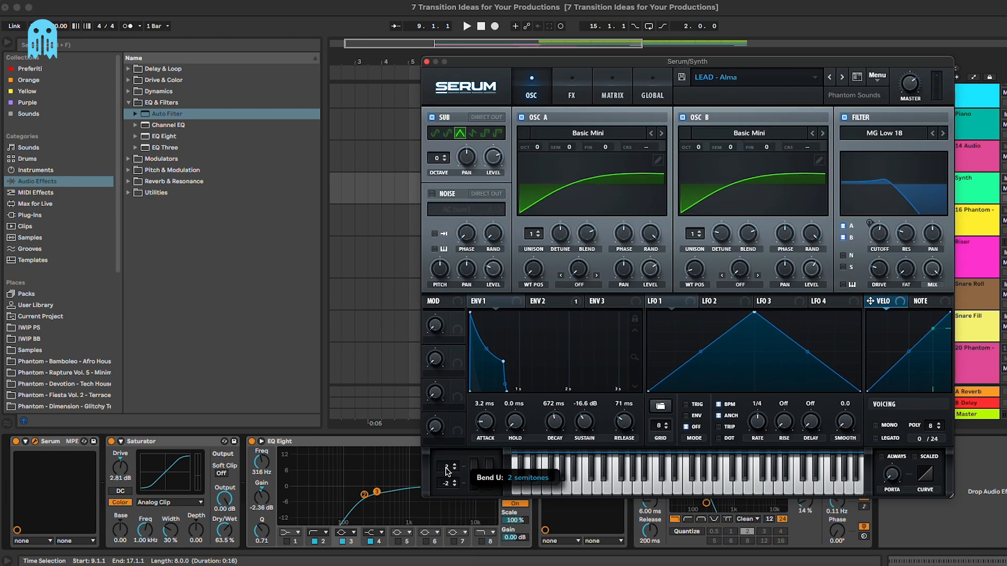
click(426, 62)
Step: Show the Synth clip's MIDI Ctrl Pitch Bend envelope and audition it from about bar 14
double_click(596, 183)
click(149, 367)
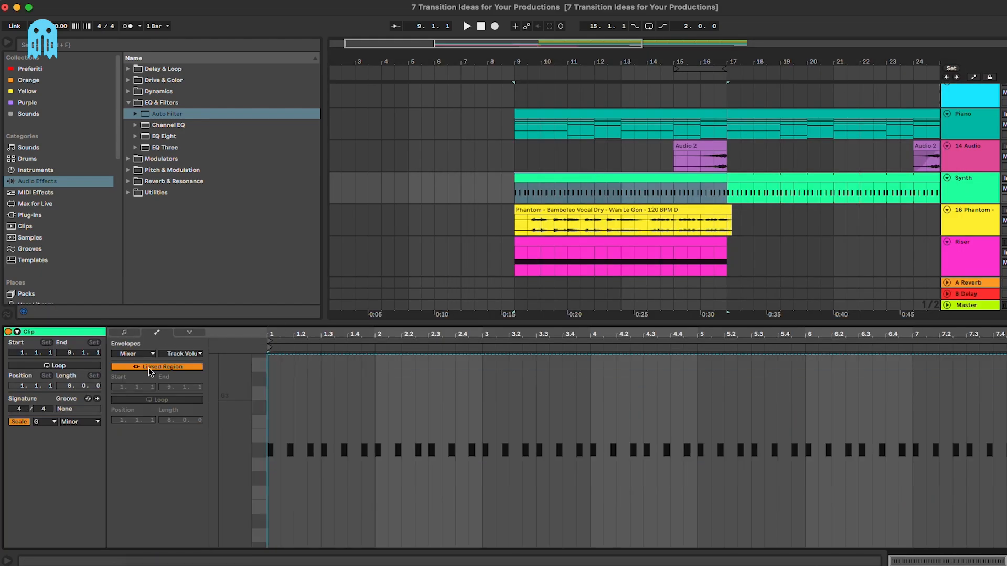
click(143, 354)
click(143, 363)
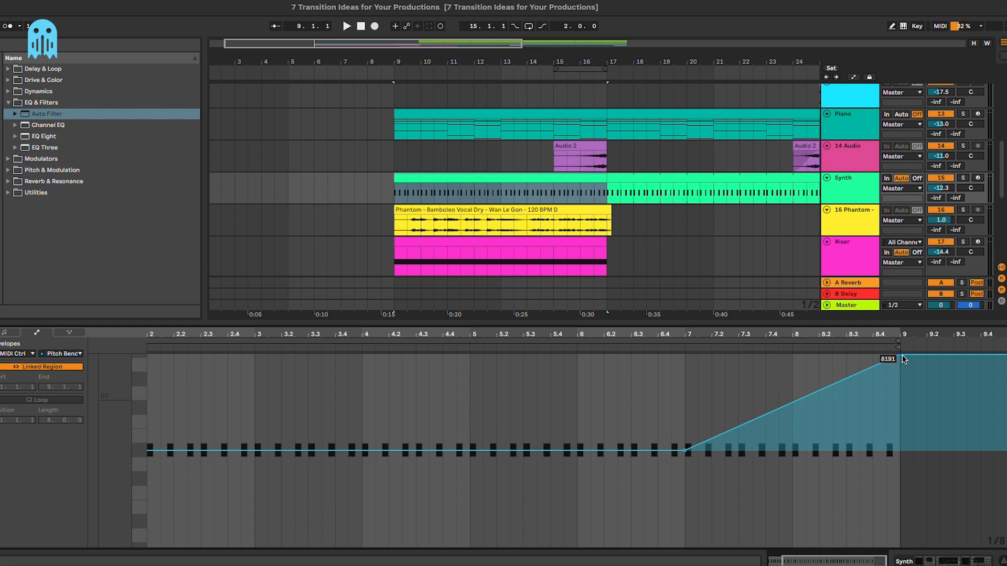
click(539, 188)
key(space)
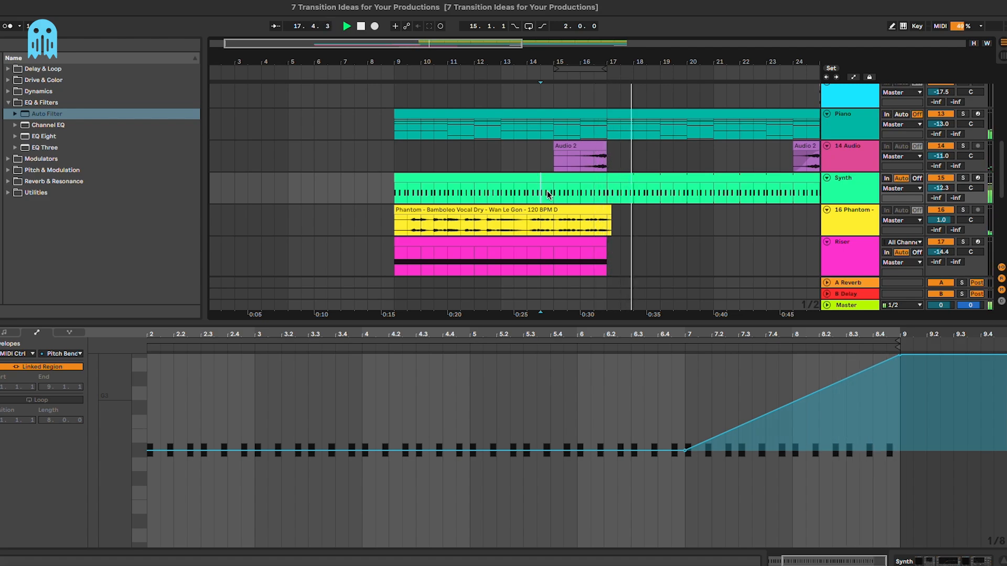
key(space)
click(663, 181)
click(585, 181)
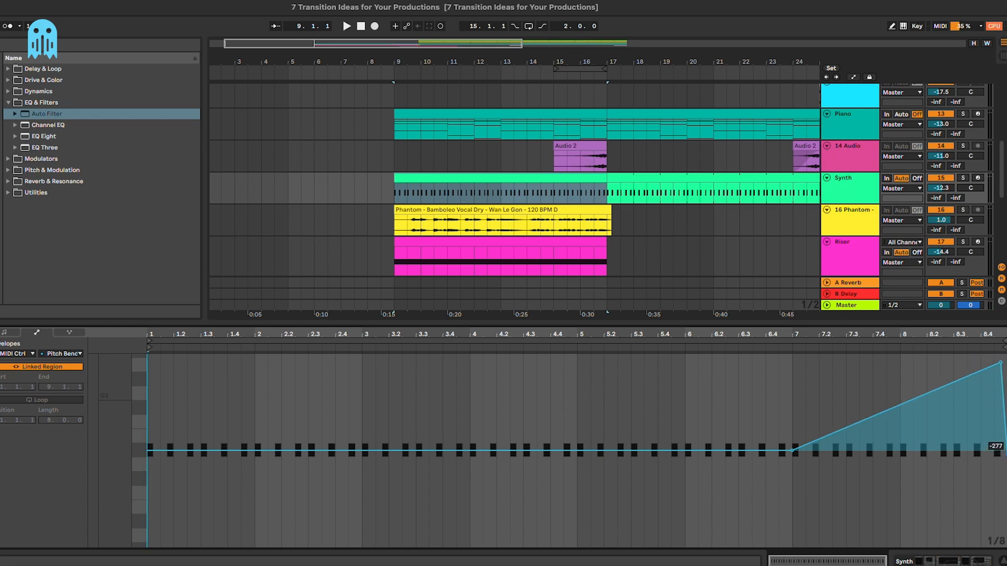
Step: Set the bend ramp's end point to 0 and lower its peak to 4561
right_click(1005, 454)
click(942, 273)
text(0)
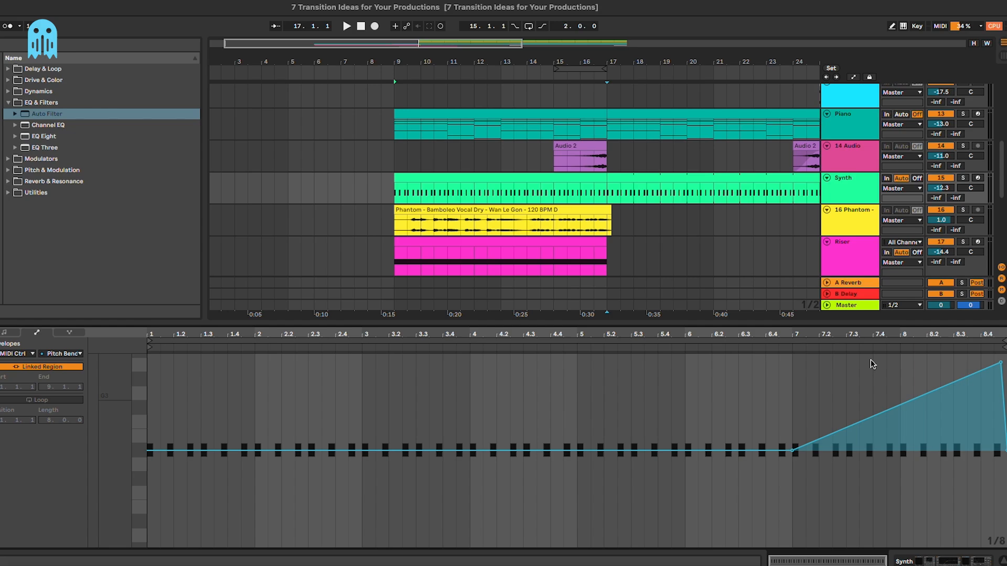
click(541, 188)
key(space)
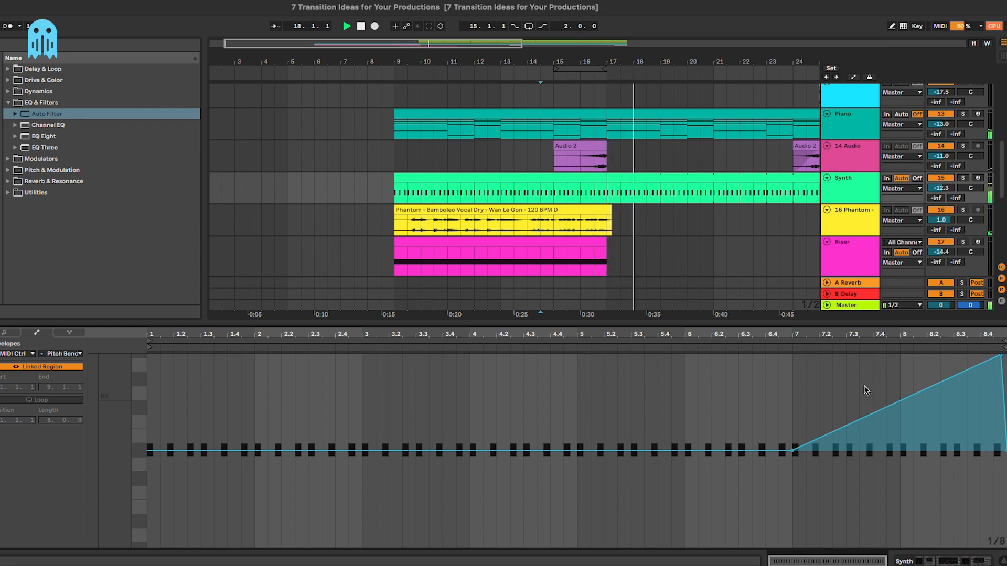
drag(1001, 355, 1003, 394)
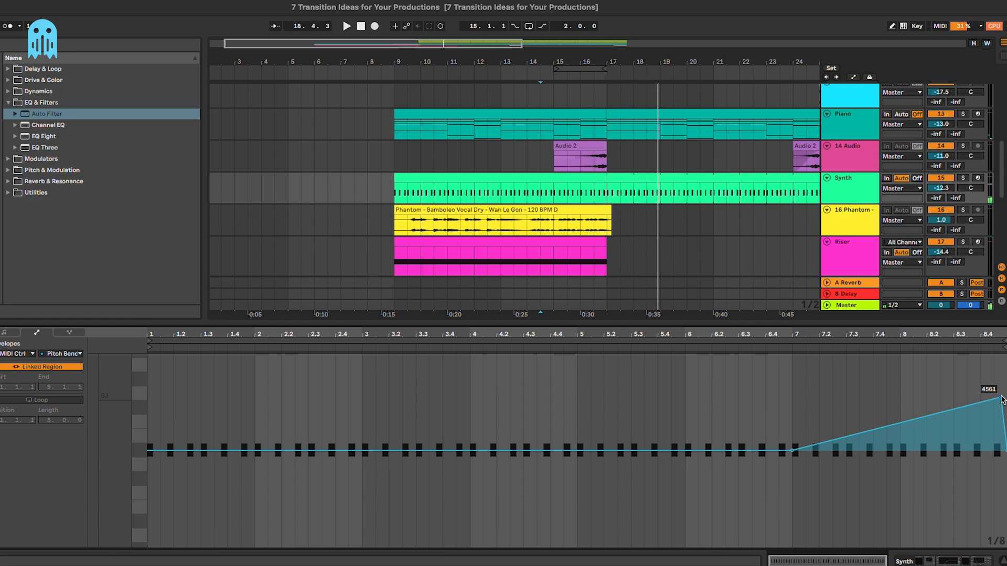
Step: Delete the pitch-bend ramp from bar 7 onward, leaving the envelope flat
drag(789, 411, 1006, 414)
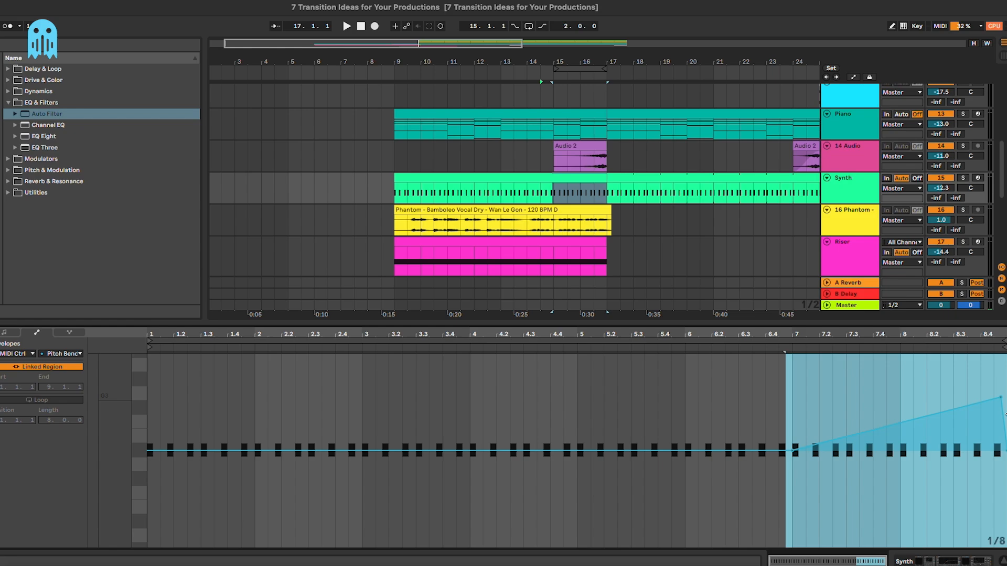
key(XF86AudioRaiseVolume)
key(Delete)
click(853, 419)
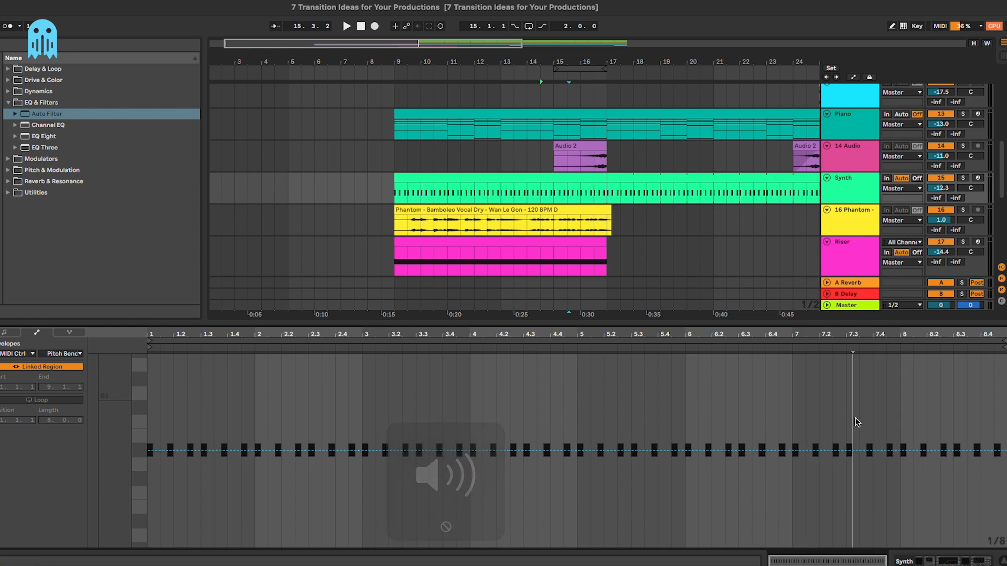
Step: Select bars 13–17 on the Snare Fill track and show the Master chain, Pro-MB through SPAN
scroll(492, 201, down, 1)
click(491, 209)
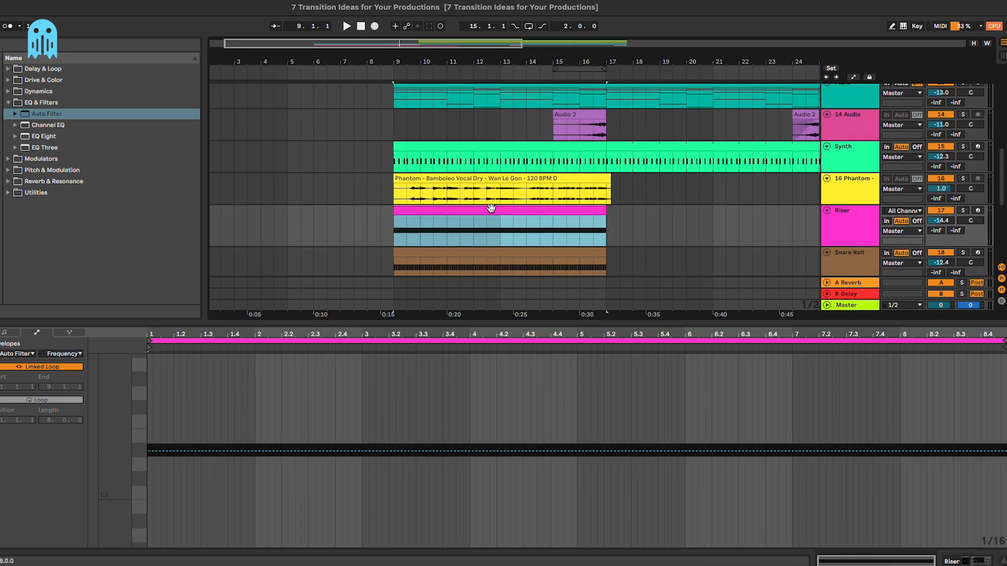
click(559, 161)
click(845, 155)
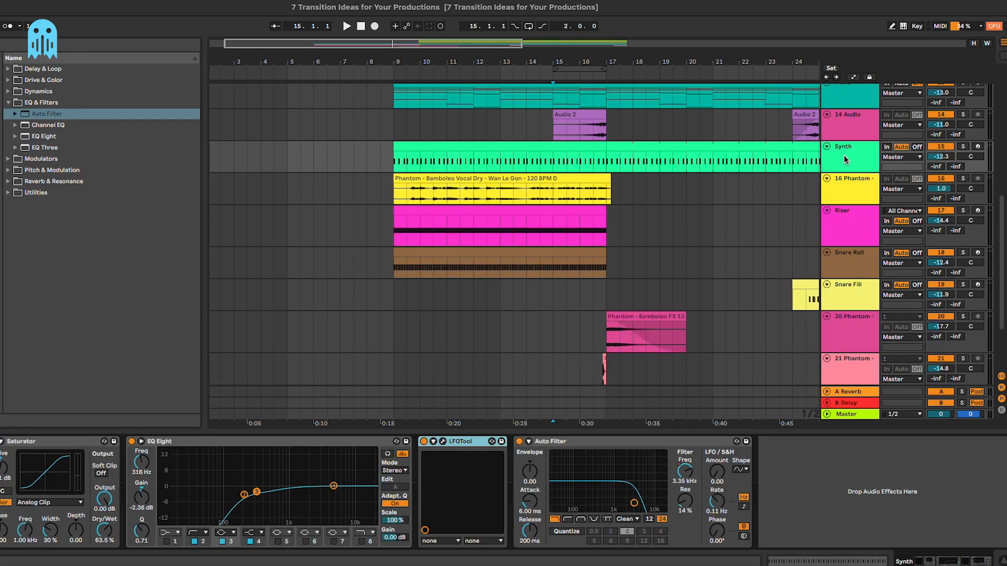
drag(501, 295, 607, 297)
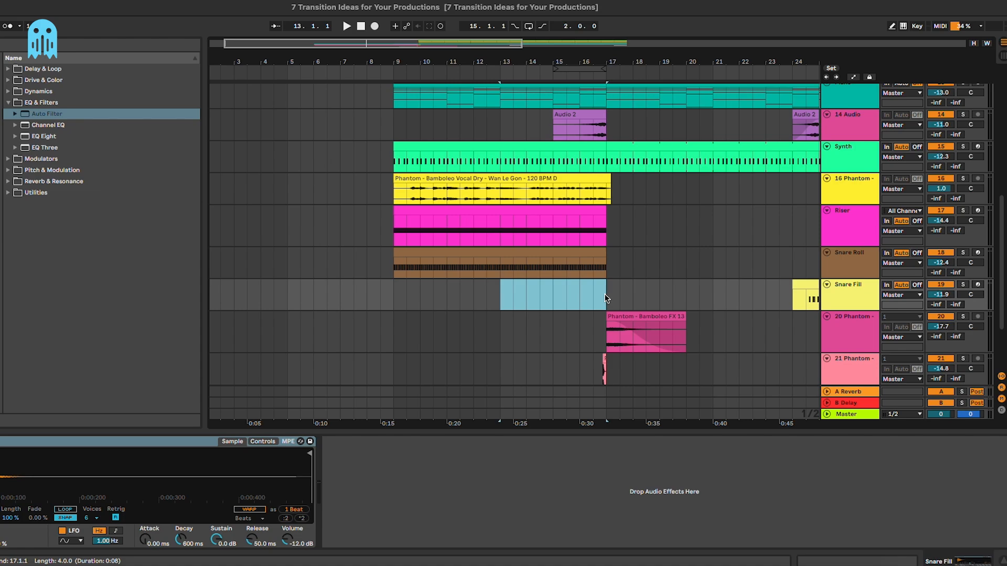
click(854, 414)
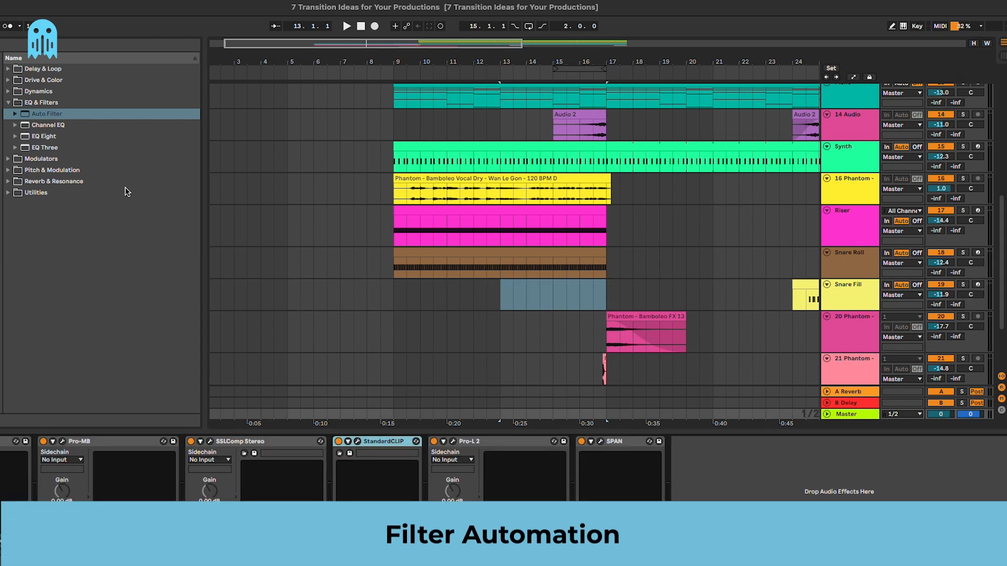
Step: Add an Auto Filter to the Master track and switch it to highpass
scroll(566, 226, up, 3)
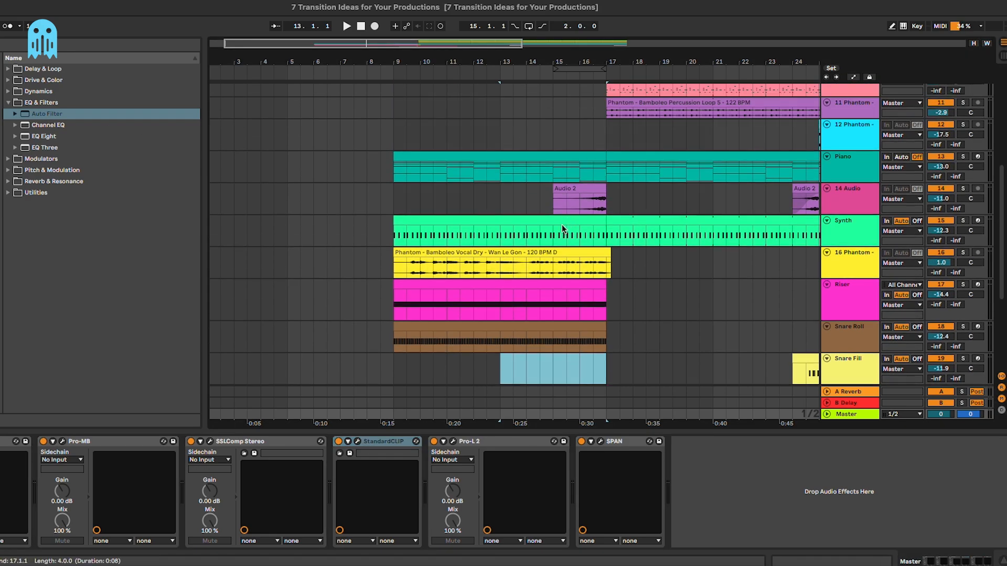
scroll(558, 188, down, 2)
drag(168, 113, 64, 461)
click(65, 519)
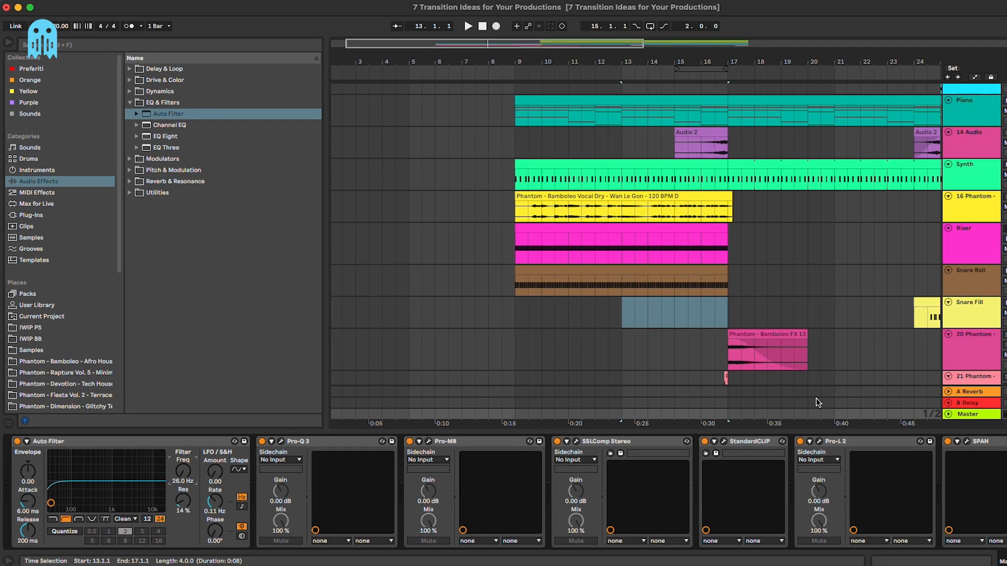
Step: Draw the Master Auto Filter's Frequency ramp rising to bar 17 and play from bar 12
click(949, 414)
key(a)
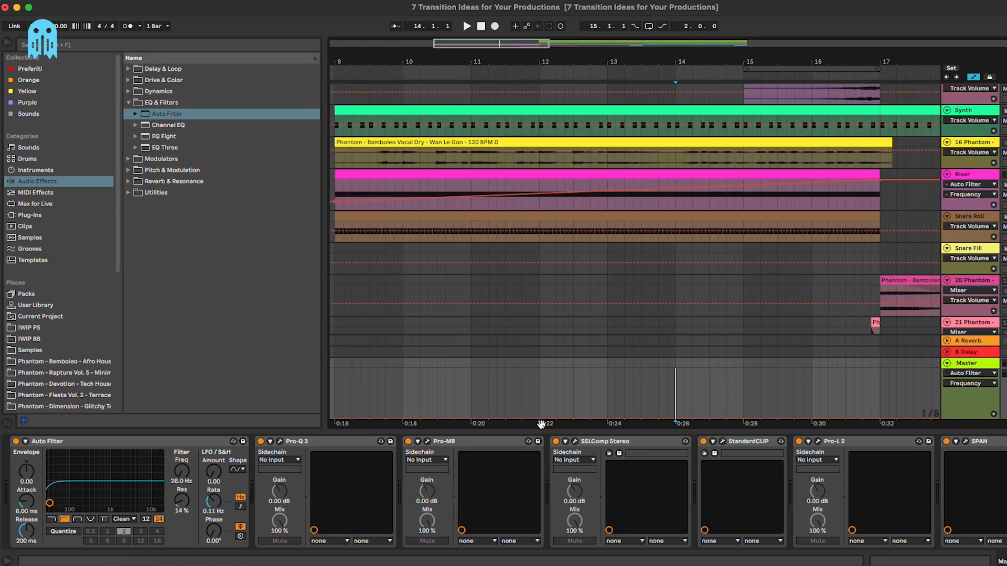
scroll(618, 392, right, 2)
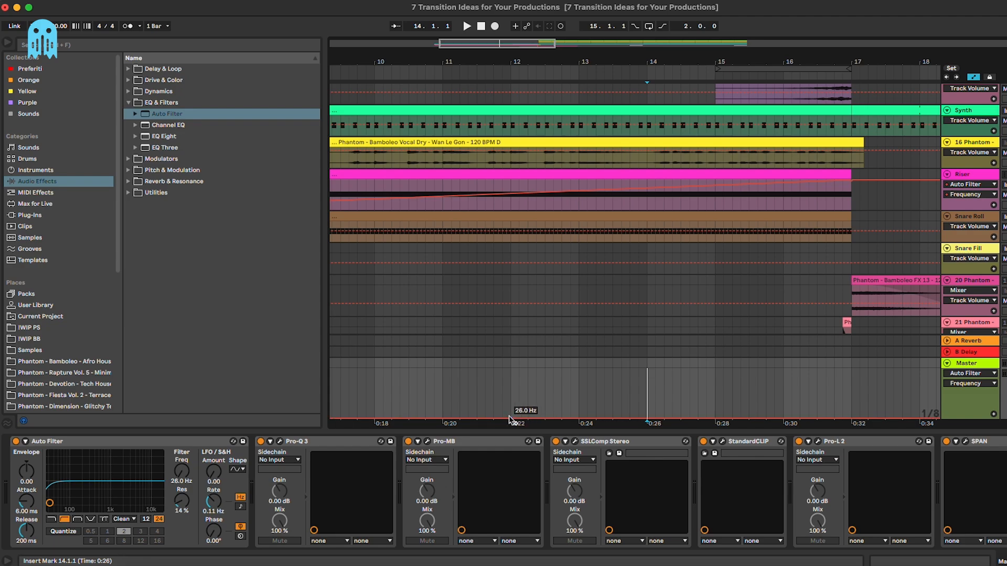
drag(851, 419, 852, 417)
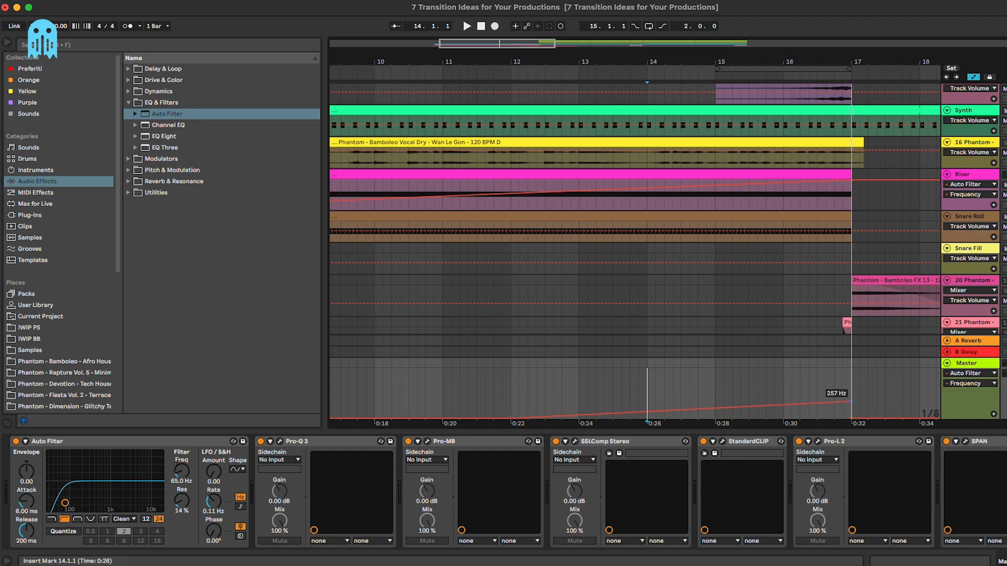
click(509, 383)
key(space)
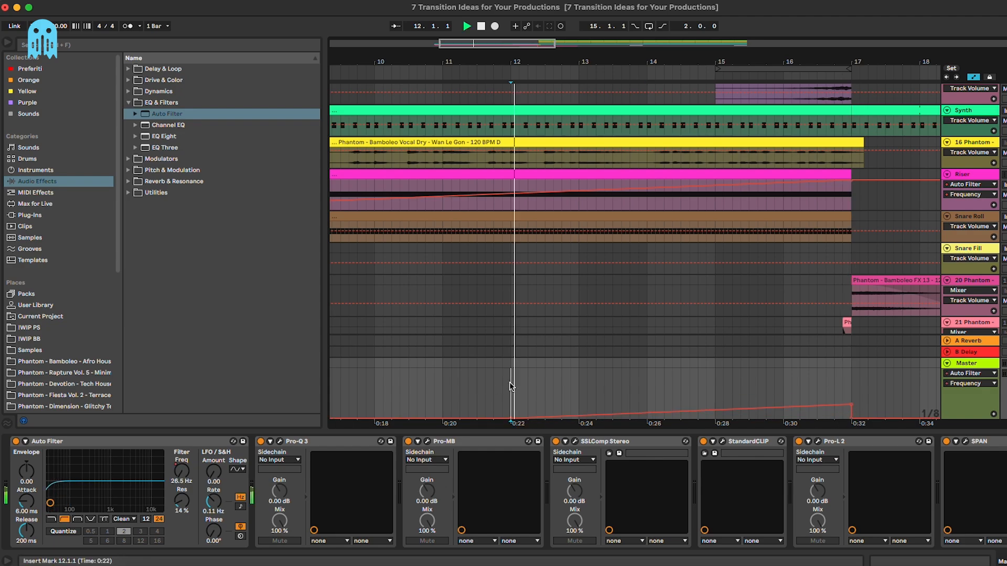
Step: Raise the top of the frequency sweep further and replay just before the drop
key(minus)
key(minus)
key(minus)
mouse_move(511, 419)
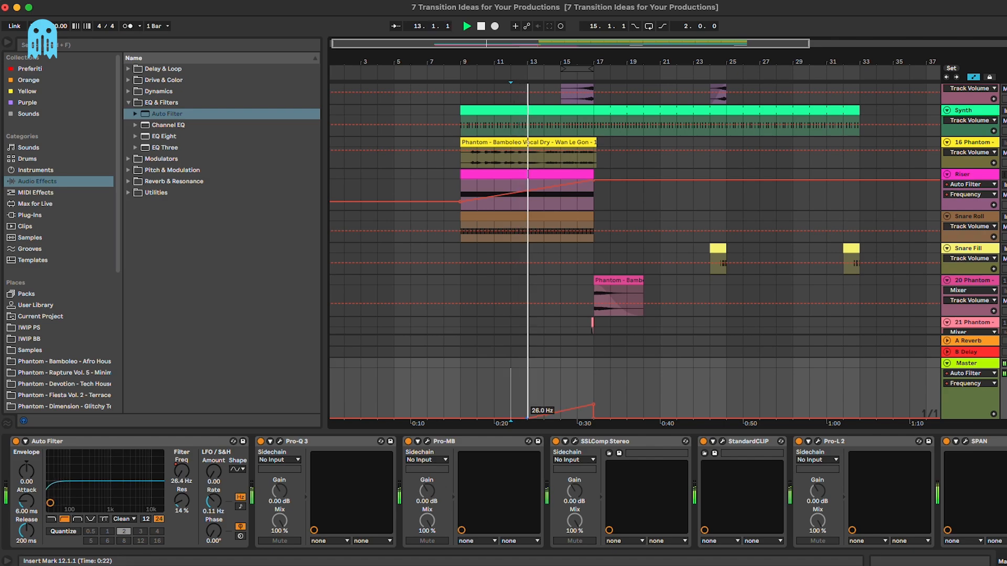
mouse_move(594, 406)
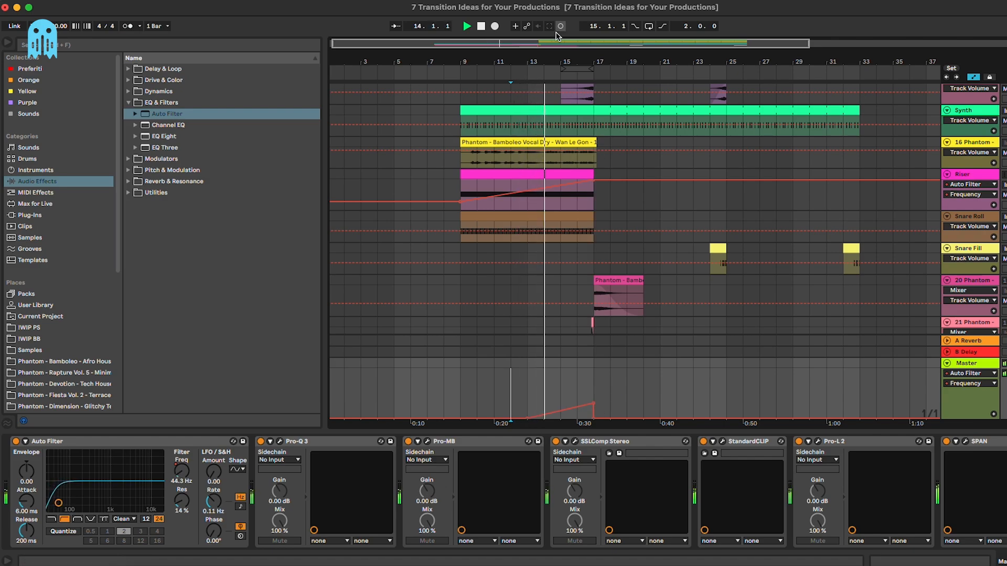
key(plus)
key(plus)
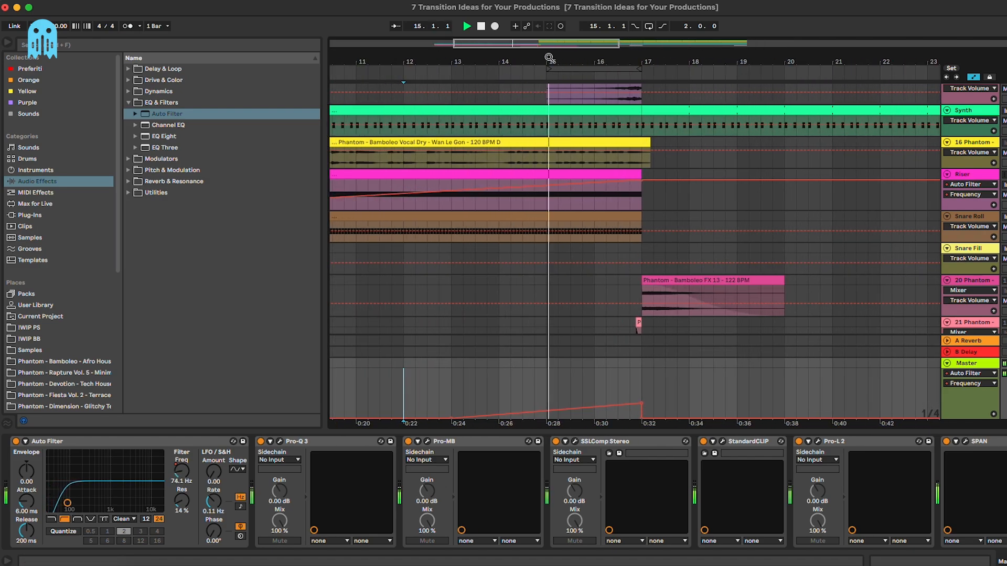
scroll(630, 257, up, 3)
scroll(672, 380, left, 2)
scroll(673, 380, down, 1)
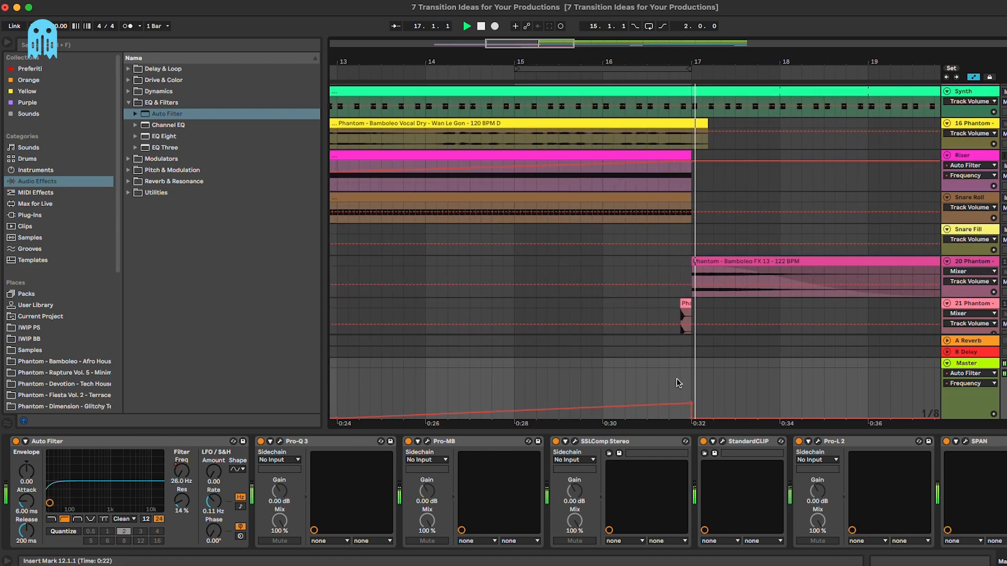
drag(691, 403, 691, 398)
click(593, 386)
key(space)
key(space)
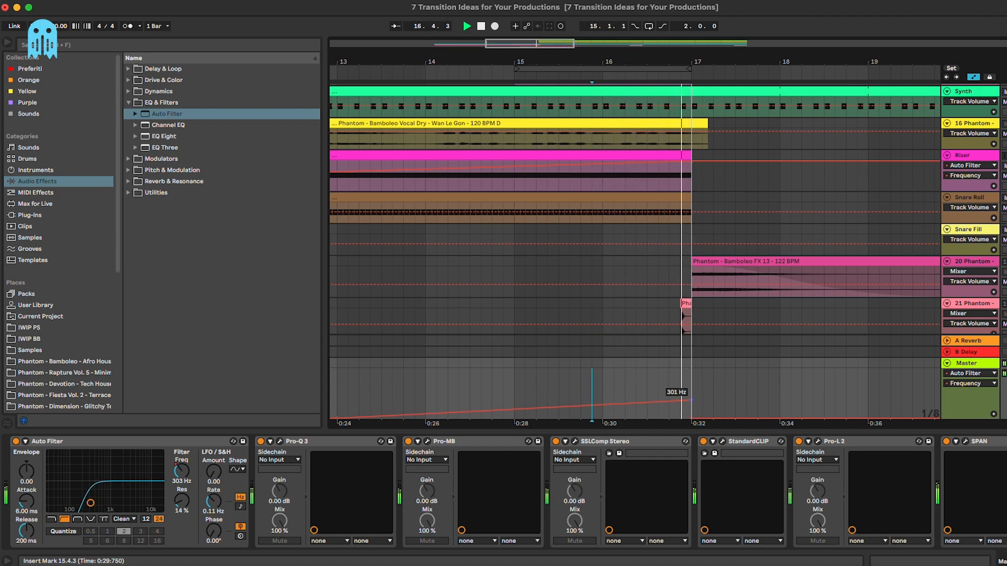
Step: Move the sweep's peak slightly before bar 17 and set its exact value, about 326 Hz
drag(692, 401, 680, 402)
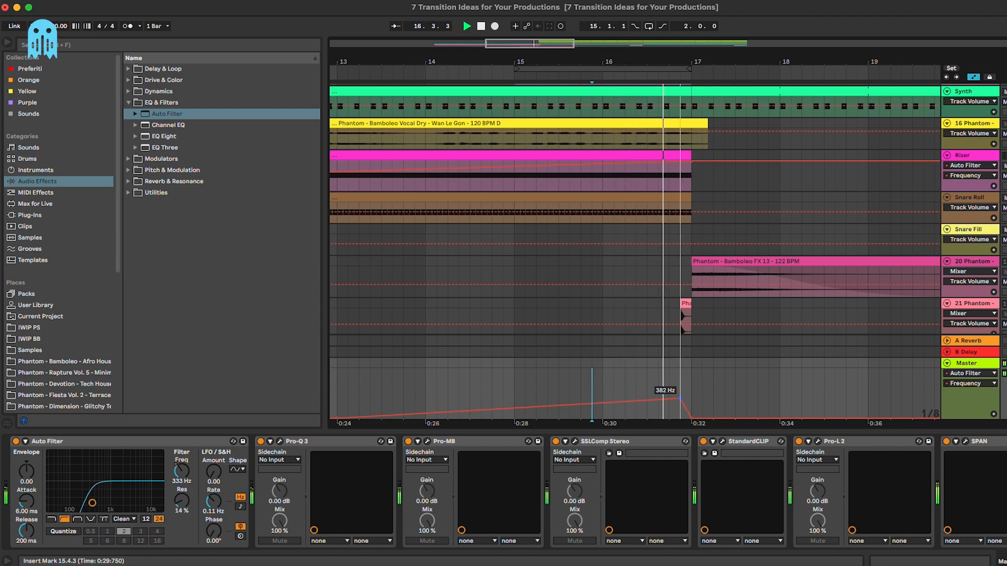
click(469, 375)
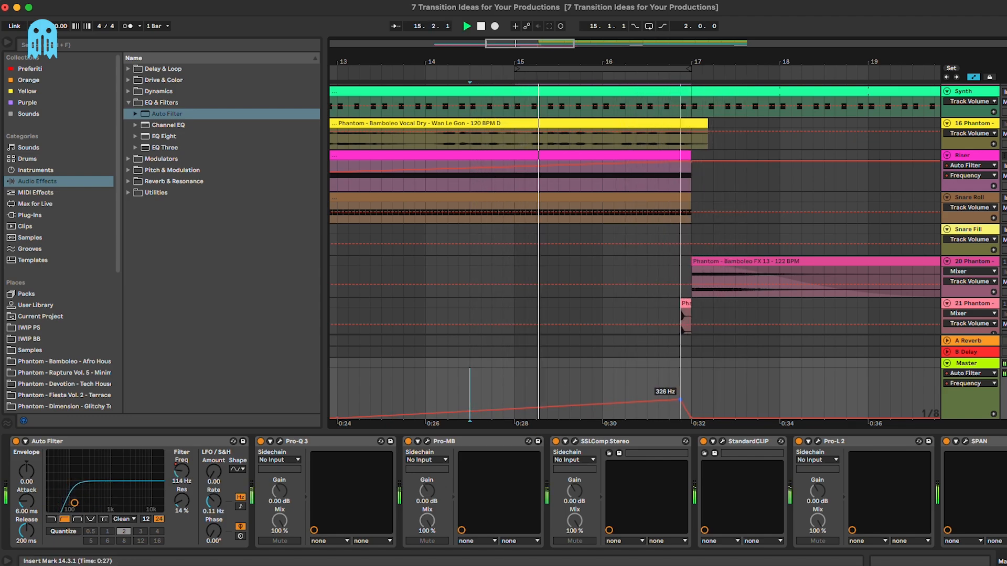
click(659, 377)
scroll(659, 377, down, 5)
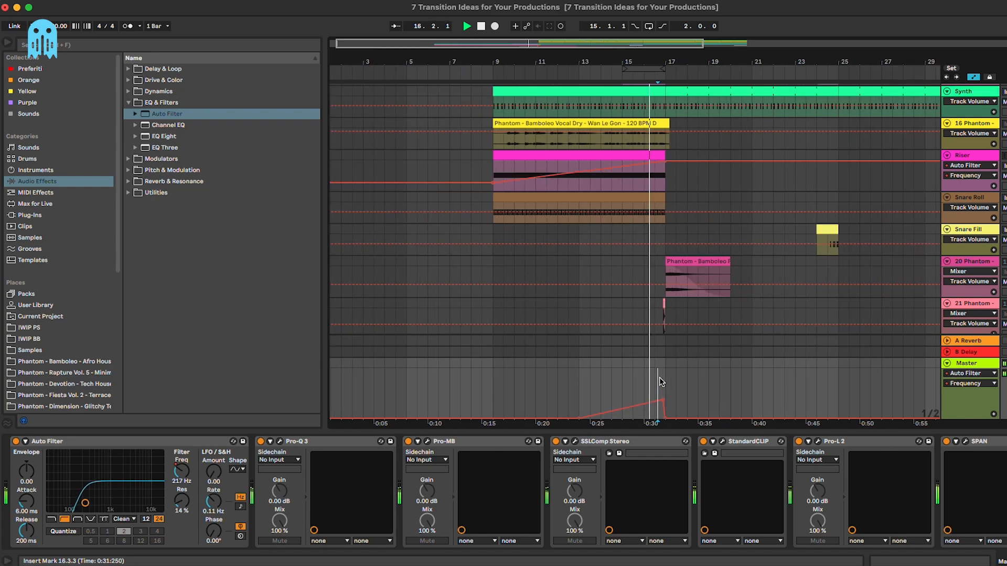
right_click(663, 400)
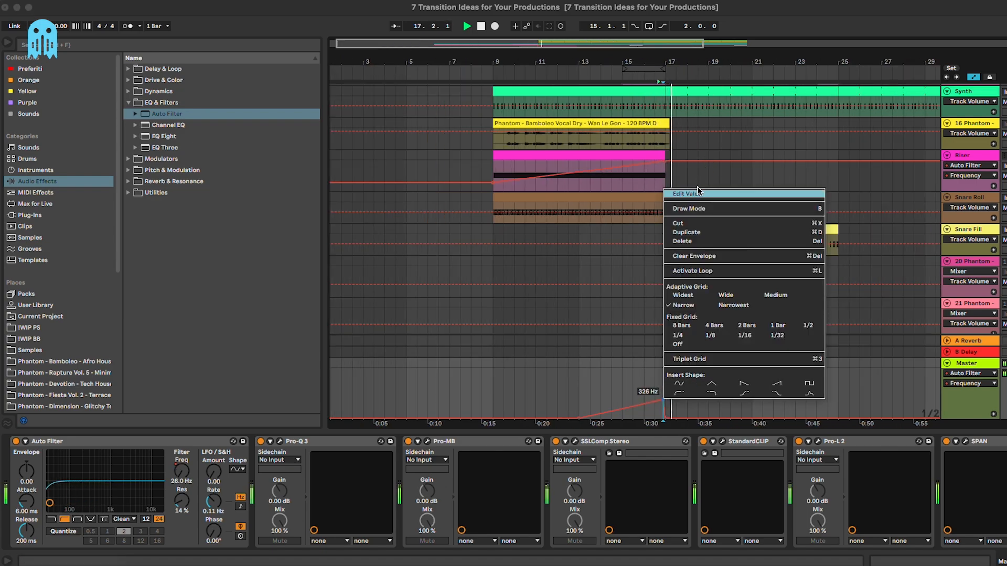
click(700, 192)
key(space)
scroll(596, 330, up, 4)
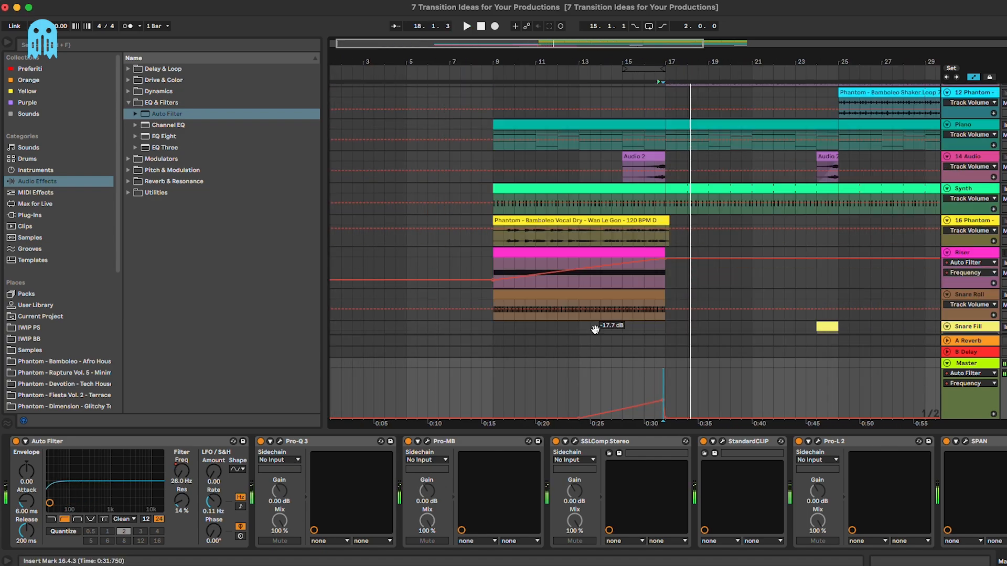
scroll(596, 330, up, 5)
Step: Add an Auto Filter after EQ Eight on the Piano track, opened up to about 17 kHz
click(974, 228)
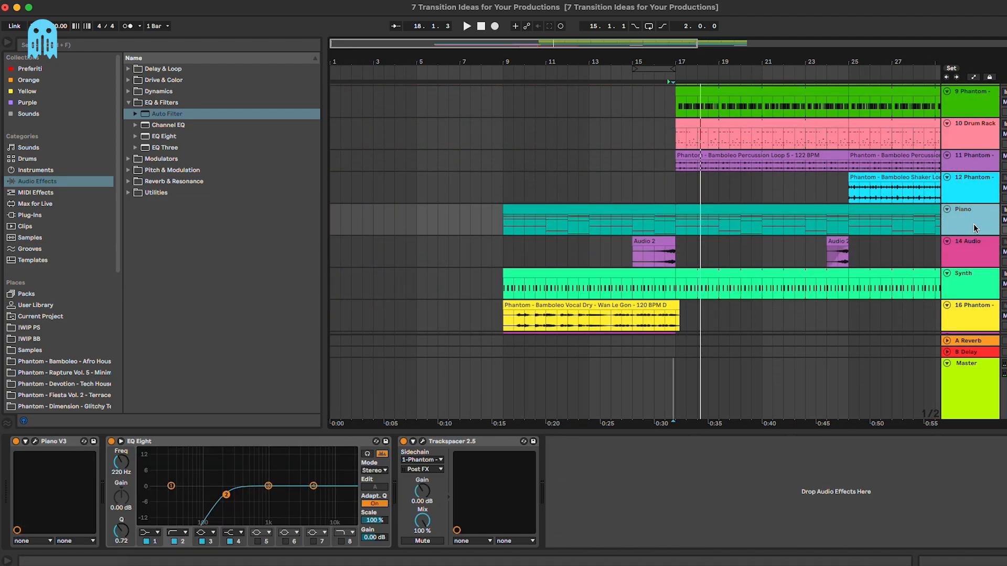
drag(164, 114, 410, 520)
drag(589, 381, 400, 493)
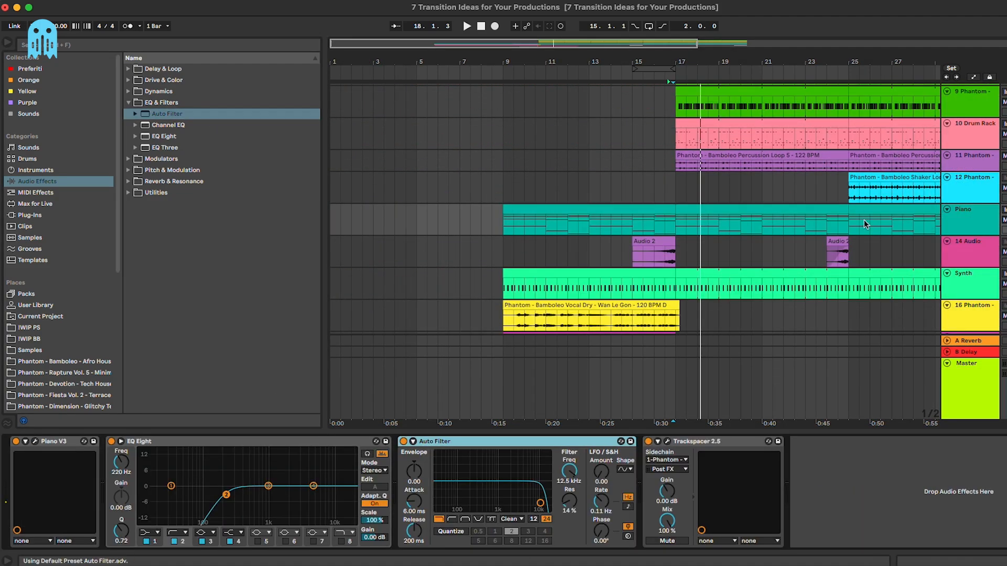
drag(569, 471, 569, 456)
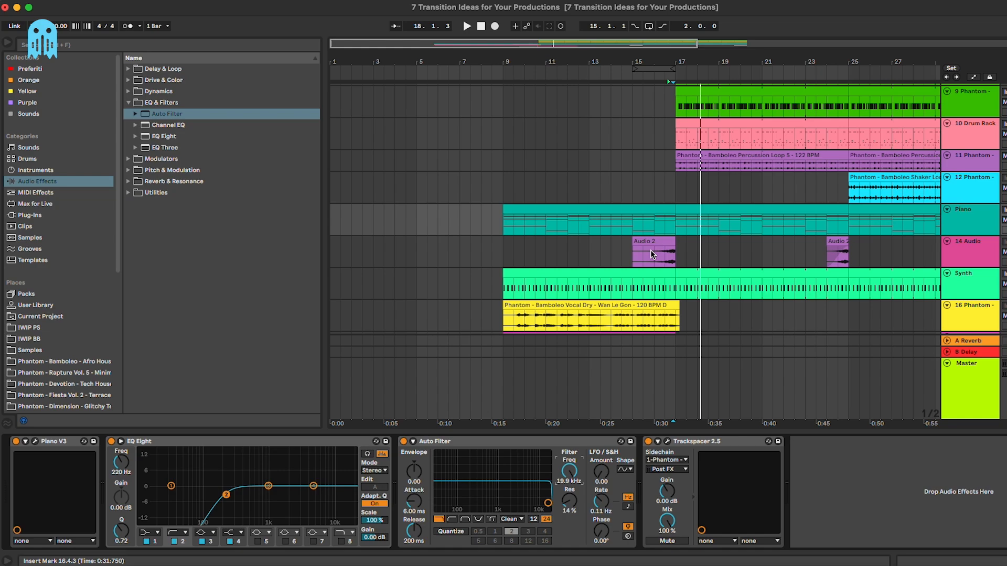
Step: Show the Piano's automation around bar 15 and audition the filter sweep down into bar 17
click(631, 225)
key(a)
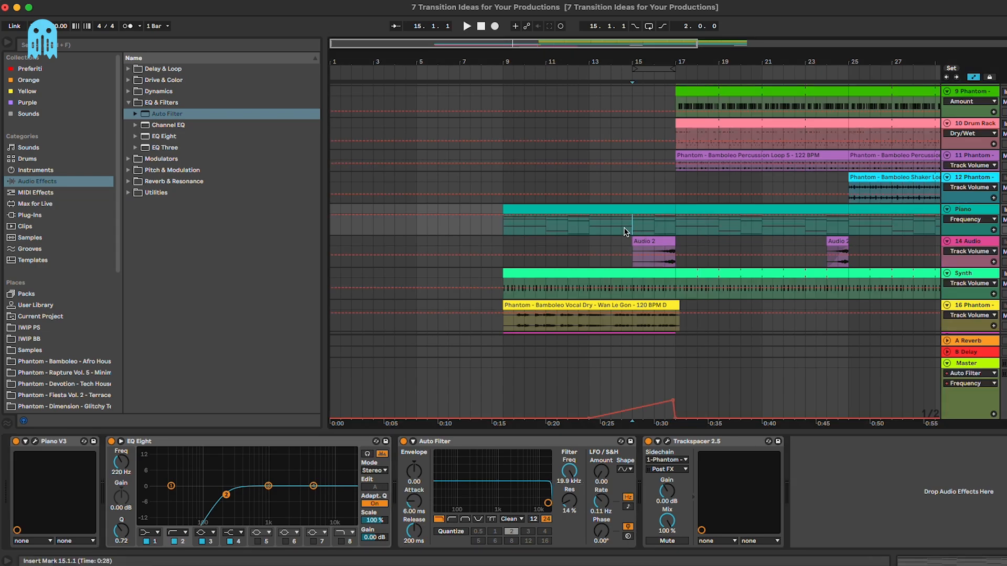
key(plus)
key(plus)
key(plus)
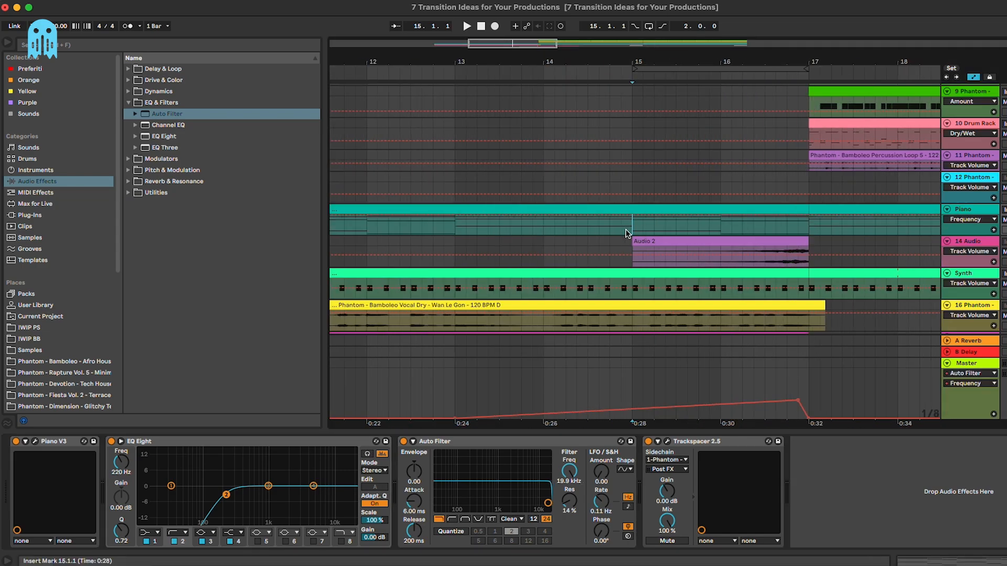
scroll(624, 229, right, 2)
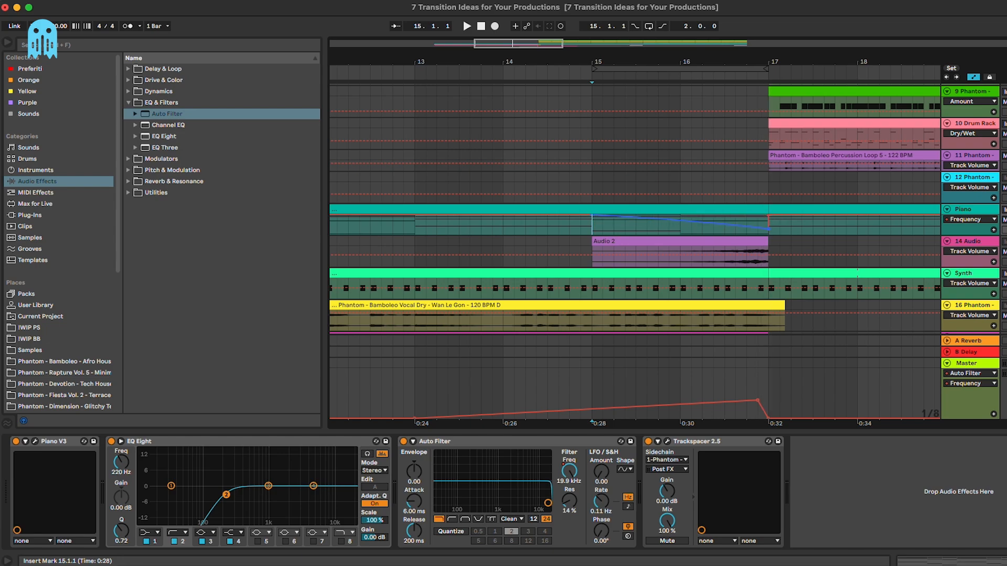
key(space)
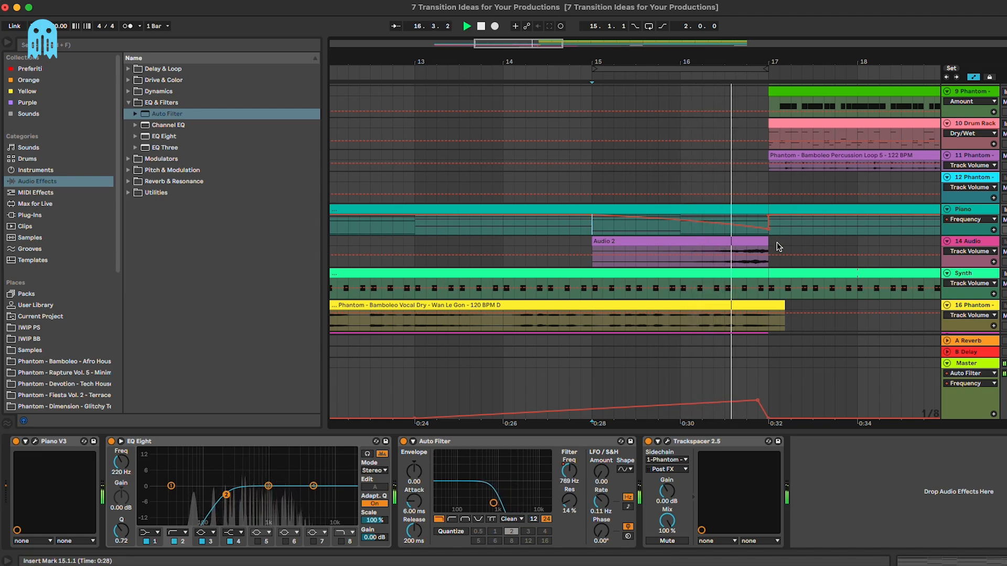
mouse_move(769, 229)
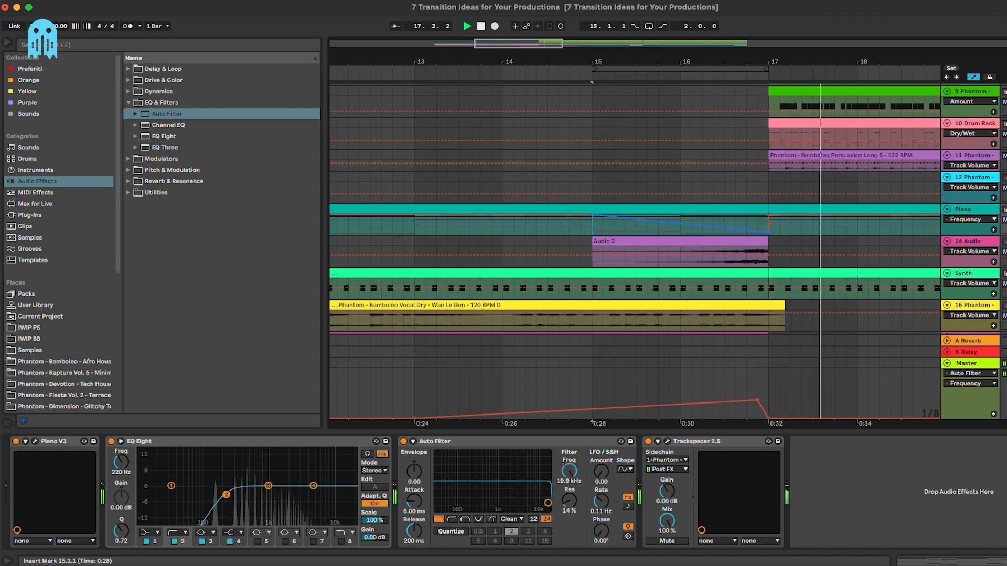
key(space)
key(space)
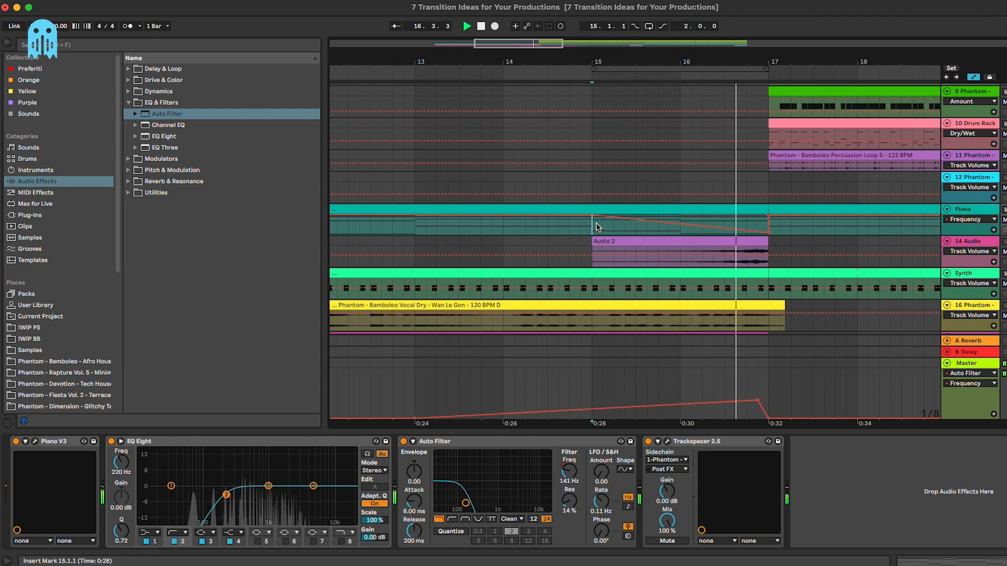
click(417, 226)
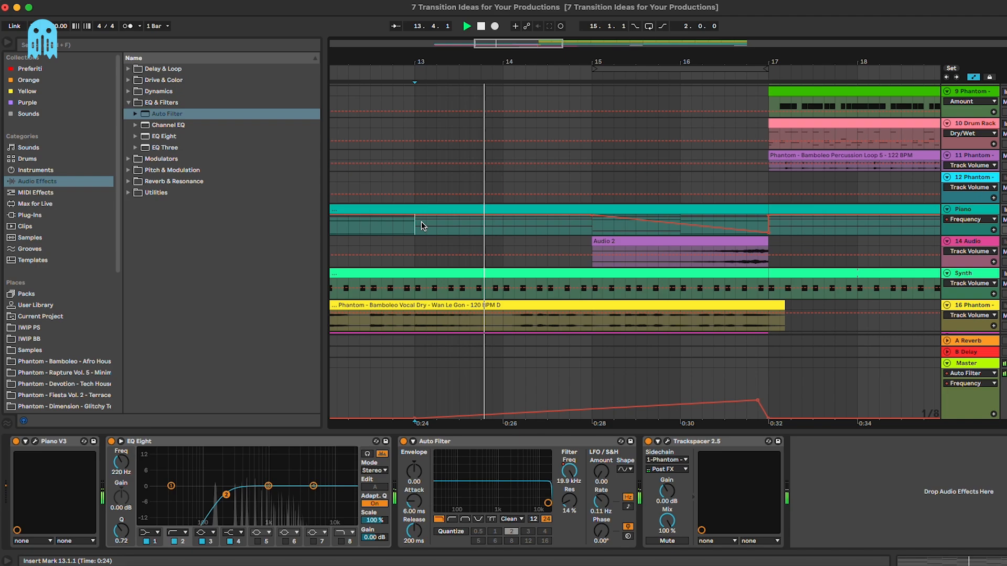
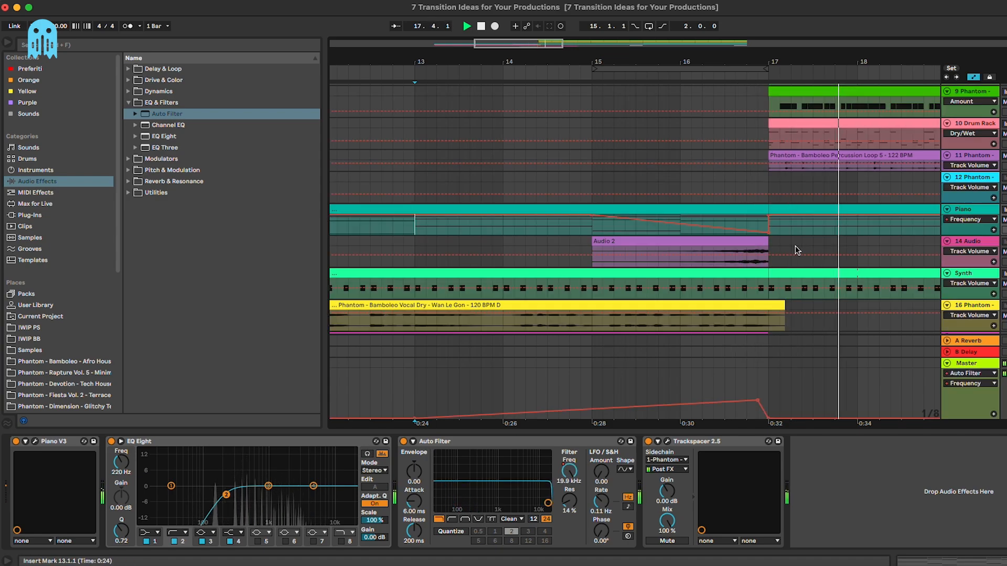
Step: Stop playback and delete the Auto Filter from the Piano track's device chain
key(space)
click(802, 225)
scroll(802, 226, down, 5)
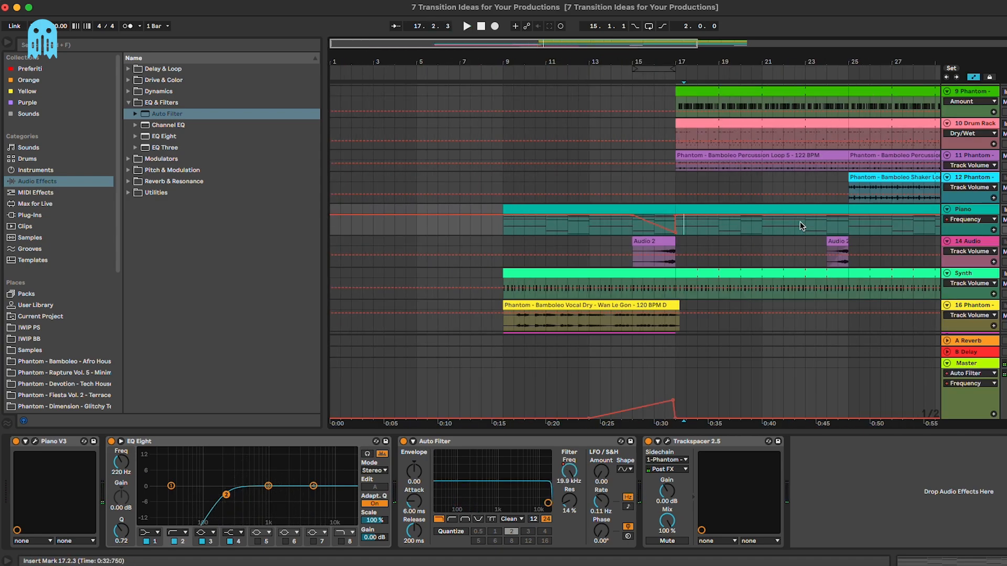
drag(602, 232, 708, 226)
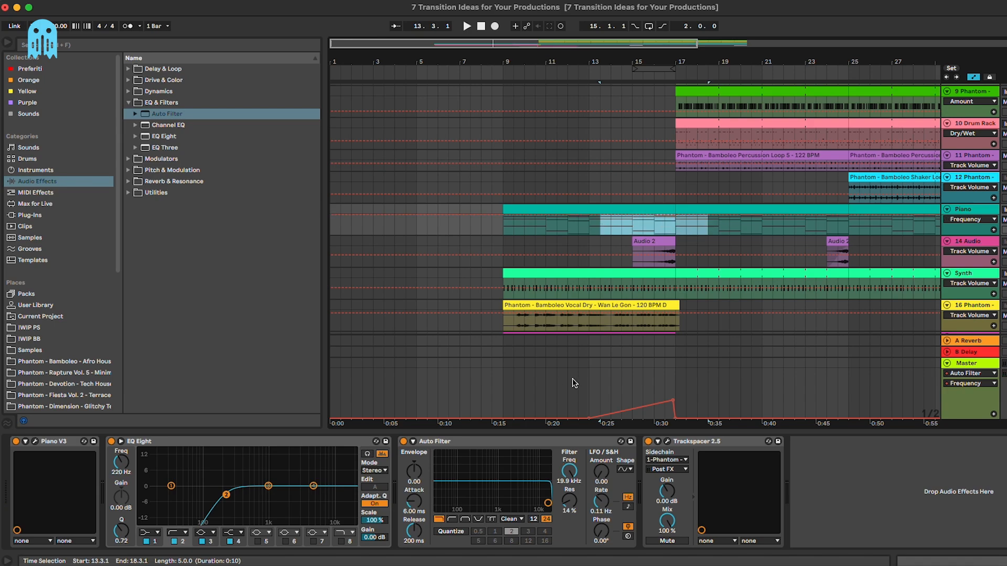
click(583, 443)
key(Delete)
click(714, 243)
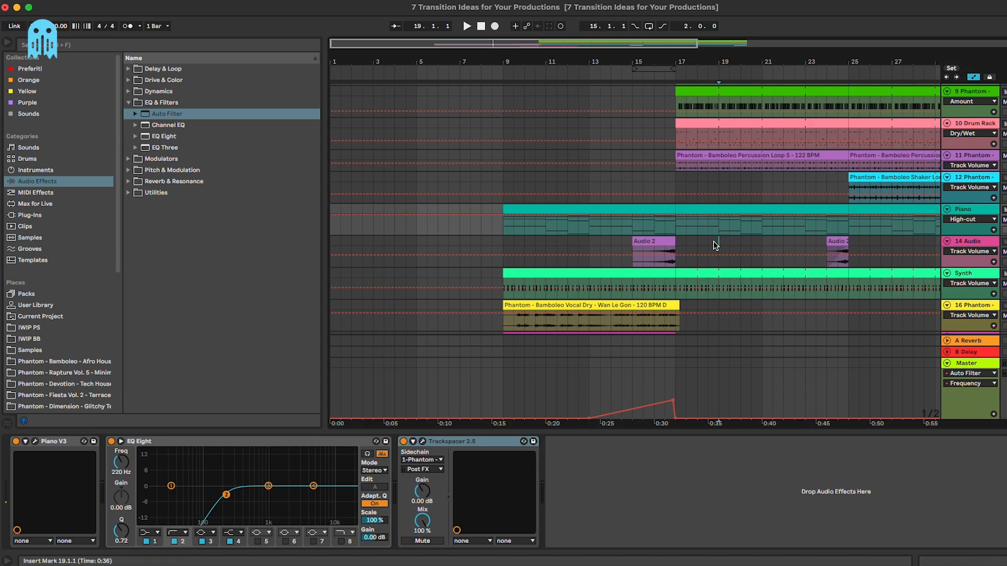
Step: Hide the automation lanes and scroll across the arrangement
key(a)
scroll(708, 248, right, 1)
scroll(703, 236, up, 4)
scroll(698, 238, right, 4)
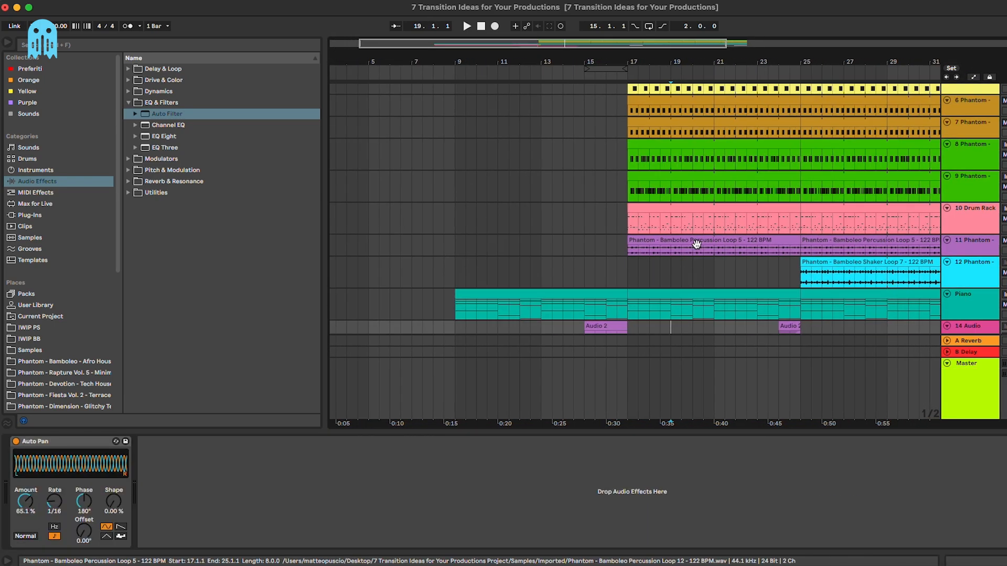
scroll(695, 241, down, 2)
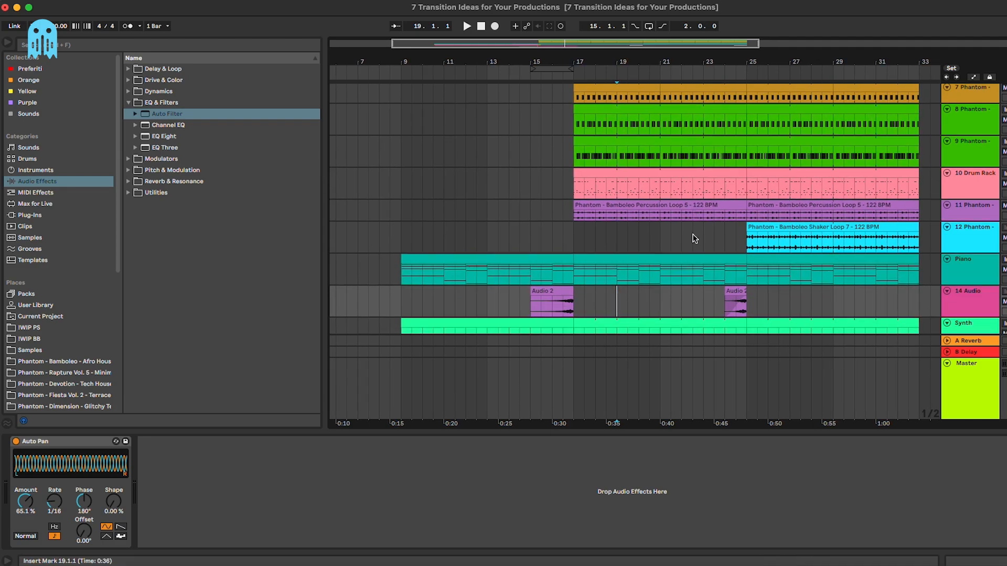
scroll(682, 231, right, 2)
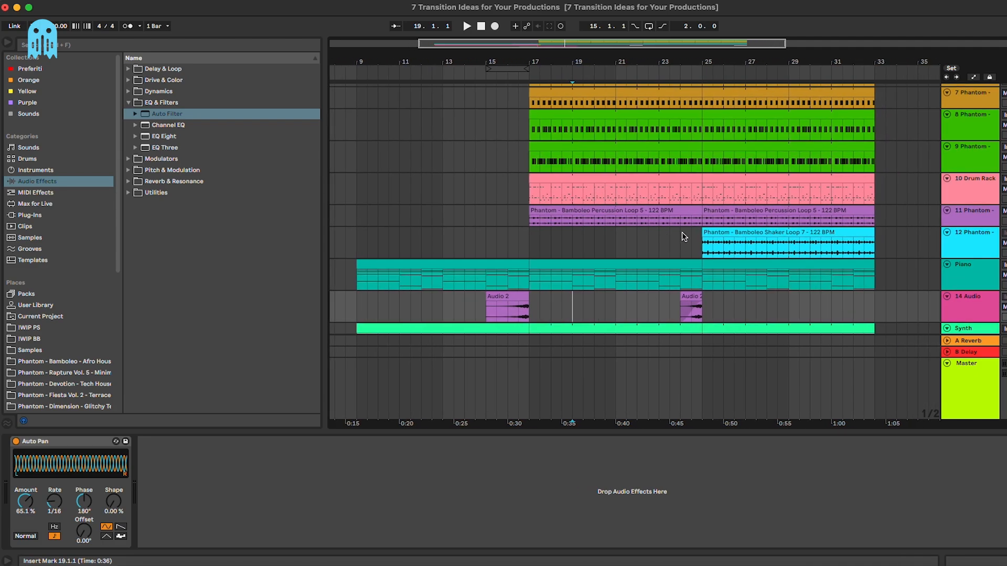
scroll(682, 232, up, 1)
Step: Shrink the Master track to a thin row and hide the device panel
click(947, 363)
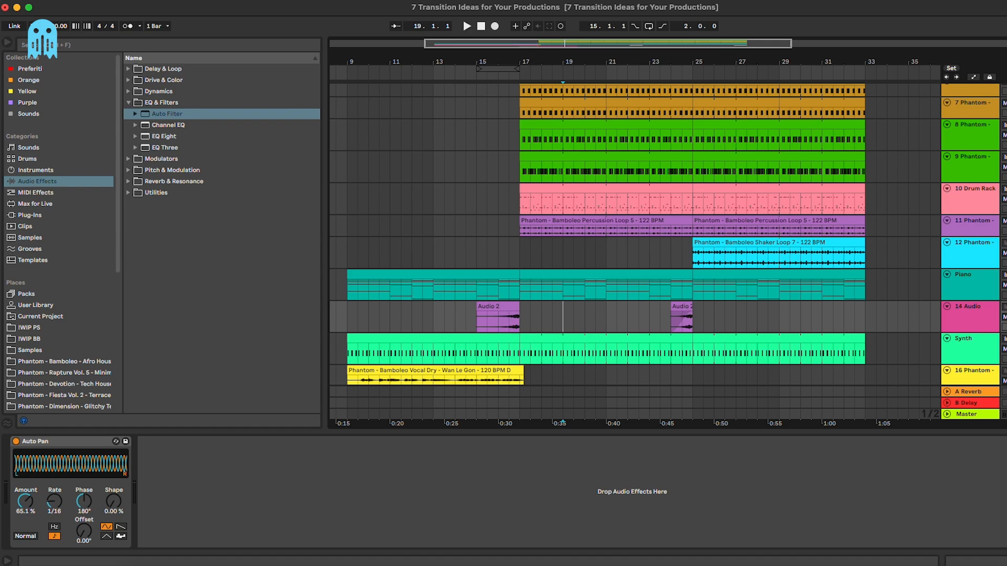
key(super+alt+l)
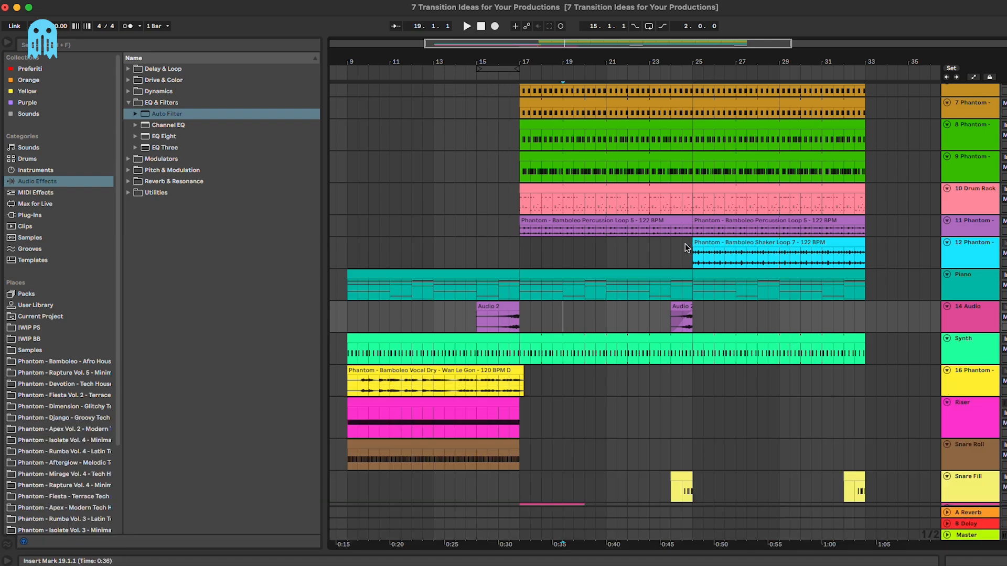
click(685, 244)
scroll(685, 244, up, 5)
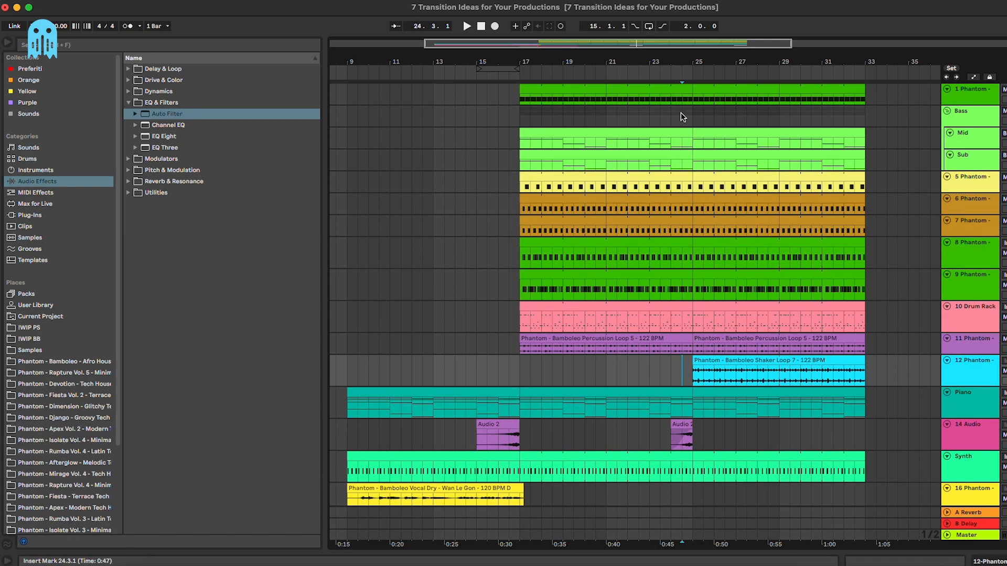
Step: Zoom in on bars 19–29 and audition the transition from bar 23
click(680, 115)
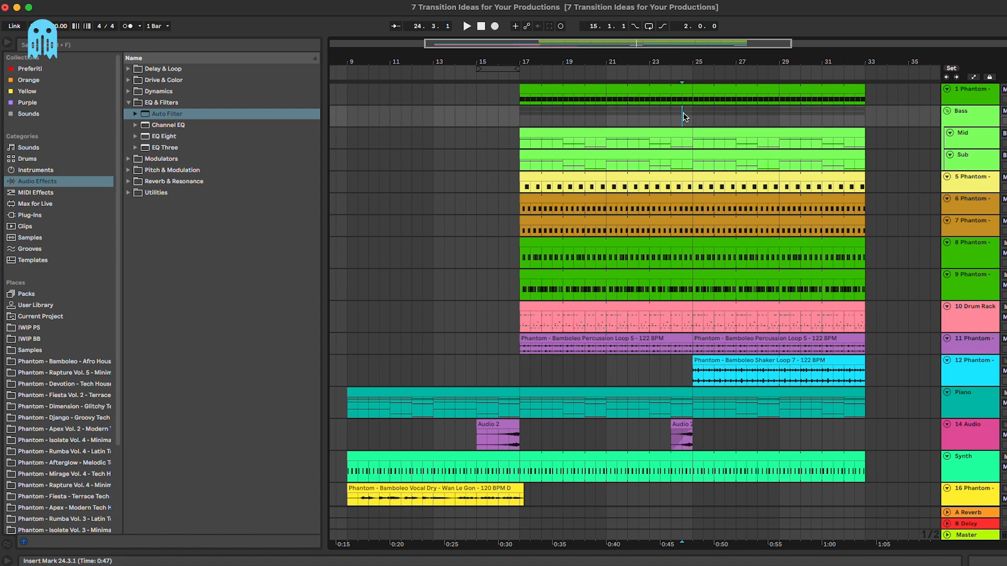
key(plus)
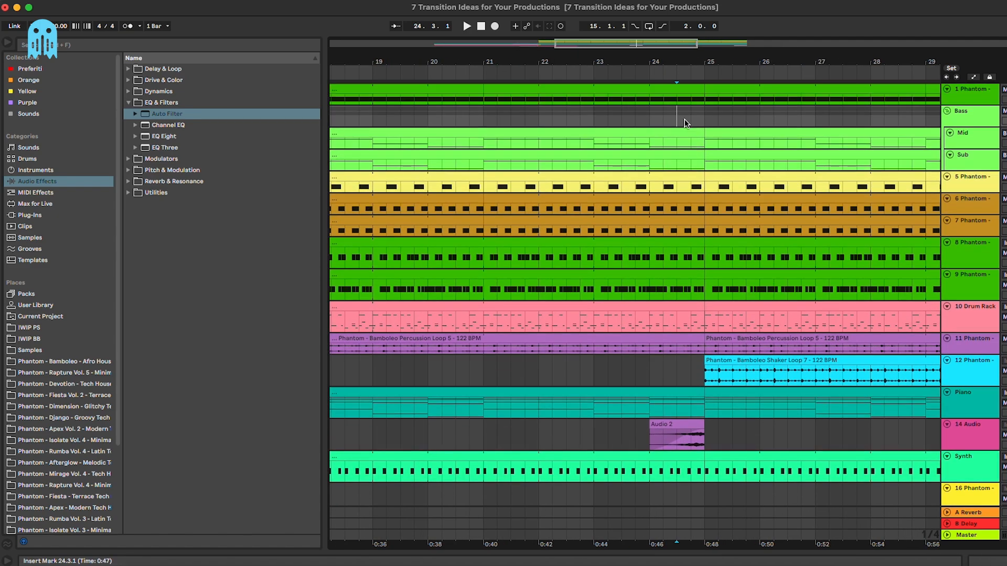
drag(650, 117, 692, 92)
click(611, 114)
key(space)
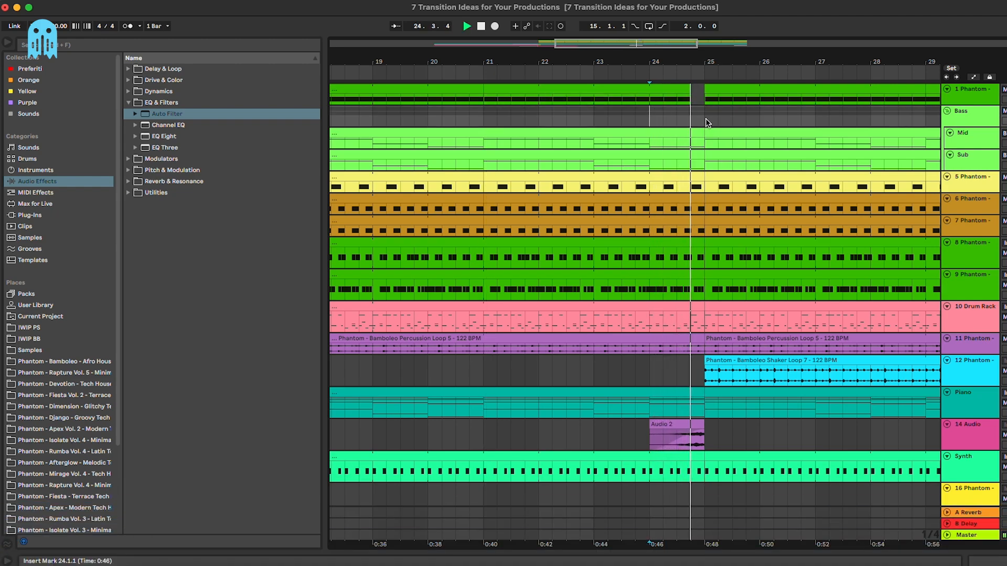
Step: Clear the beat before bar 25 on track 1 and play back from 23.4
click(621, 111)
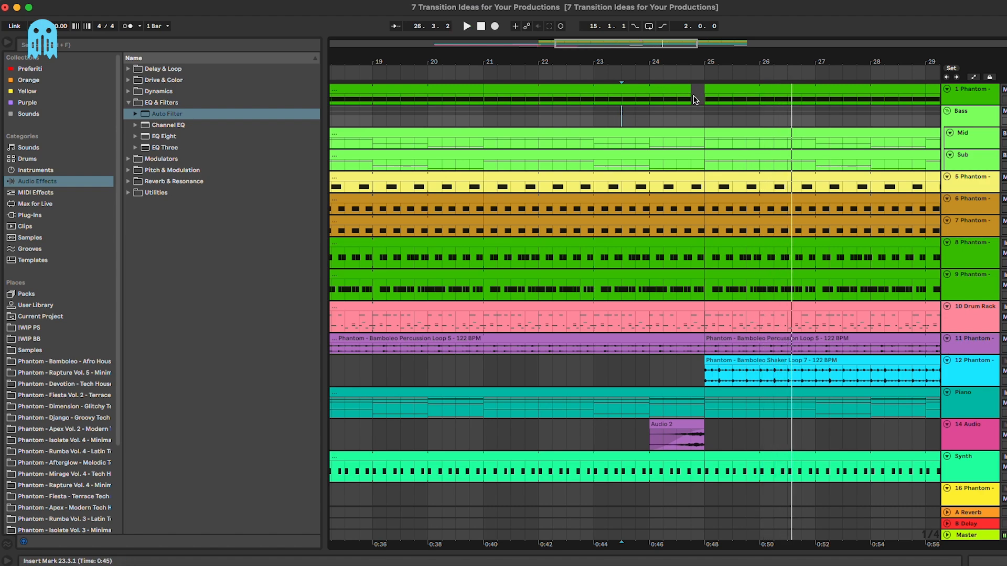
click(705, 101)
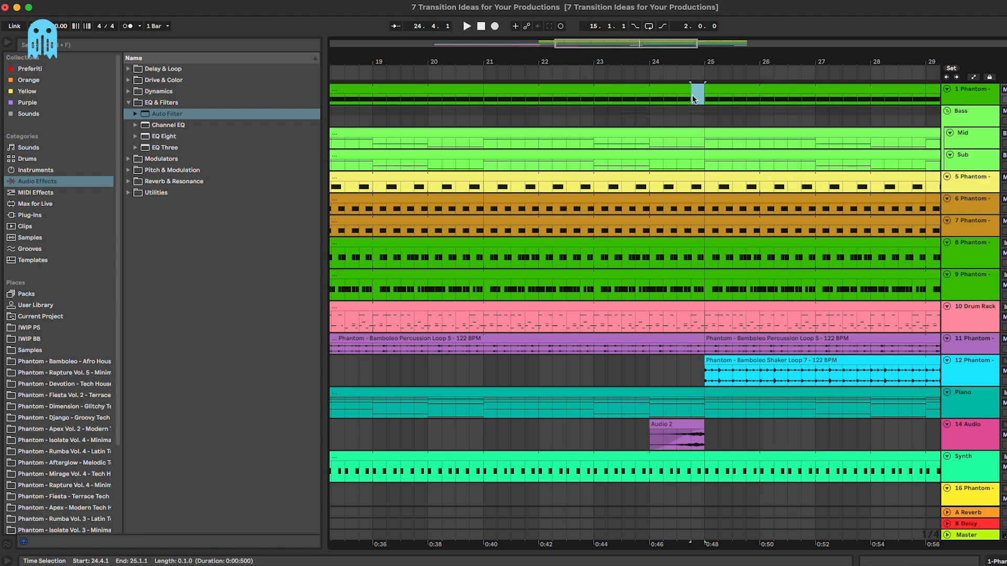
click(694, 100)
click(636, 118)
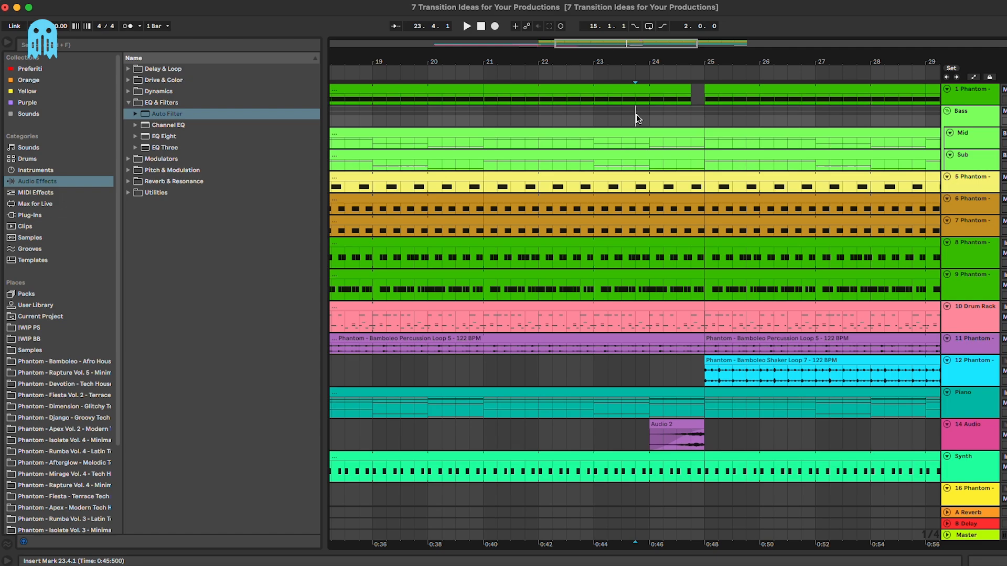
key(space)
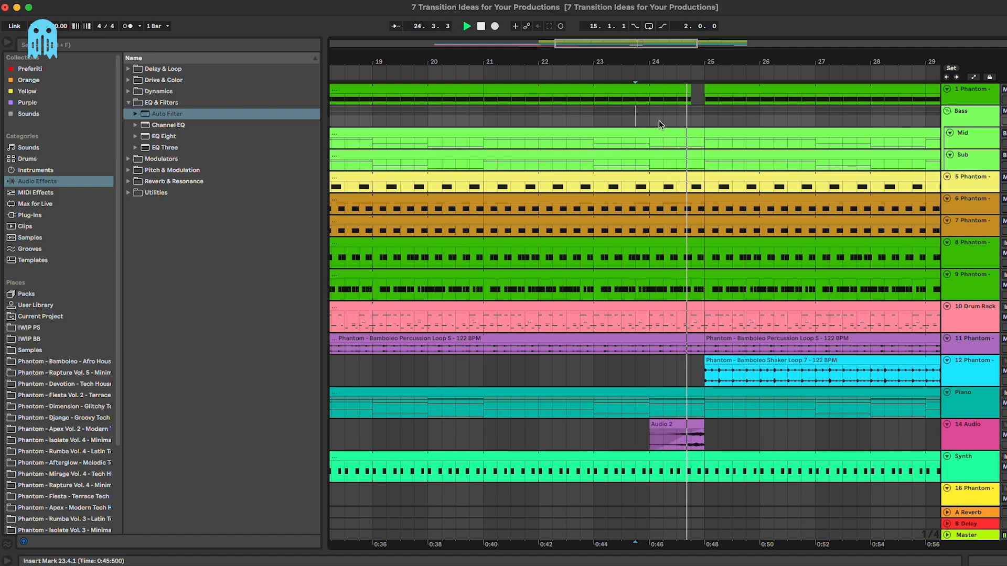
Step: Delete bar 24 from the Mid and Sub tracks and play from bar 23
scroll(682, 130, down, 8)
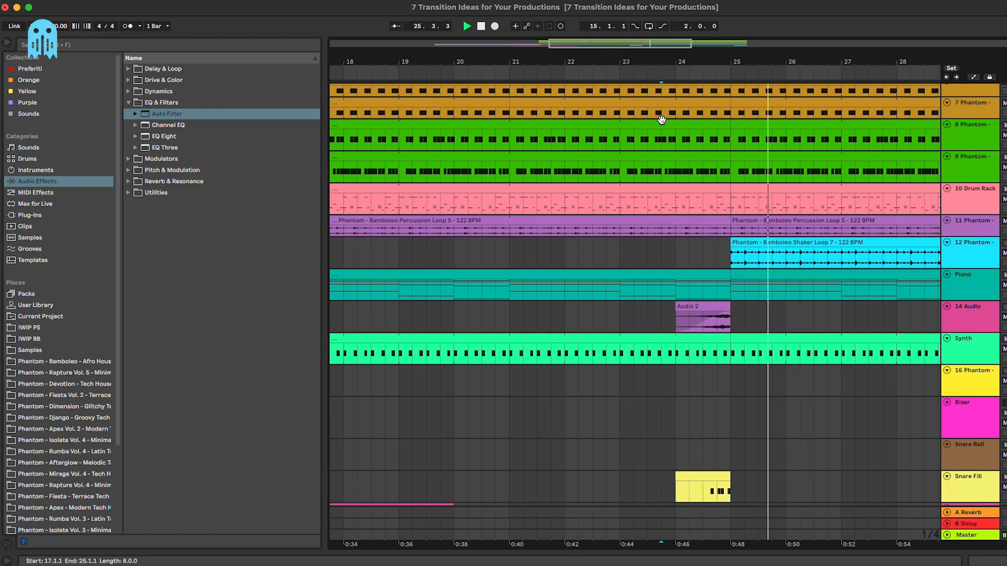
scroll(666, 126, up, 8)
scroll(664, 124, left, 1)
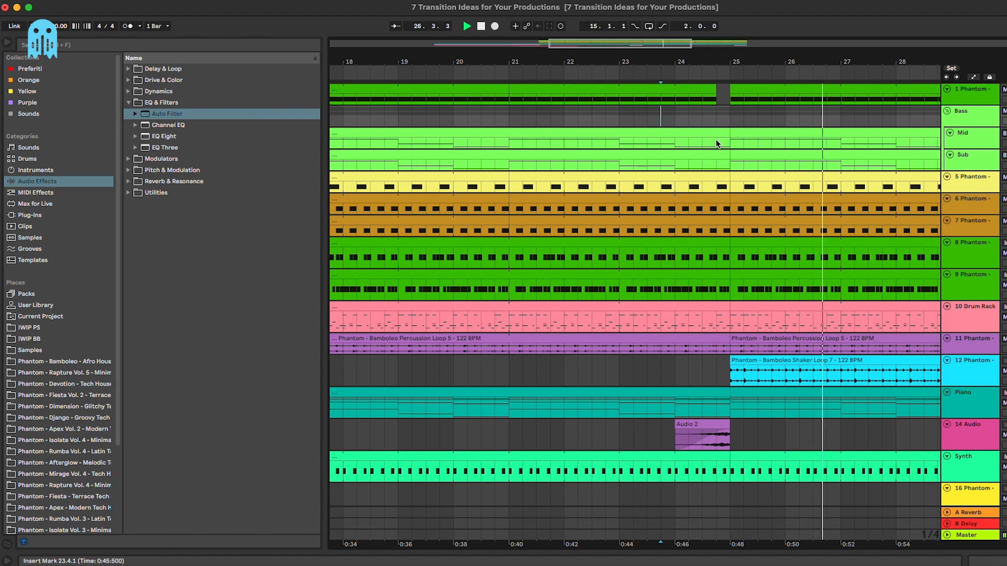
key(space)
drag(677, 136, 728, 159)
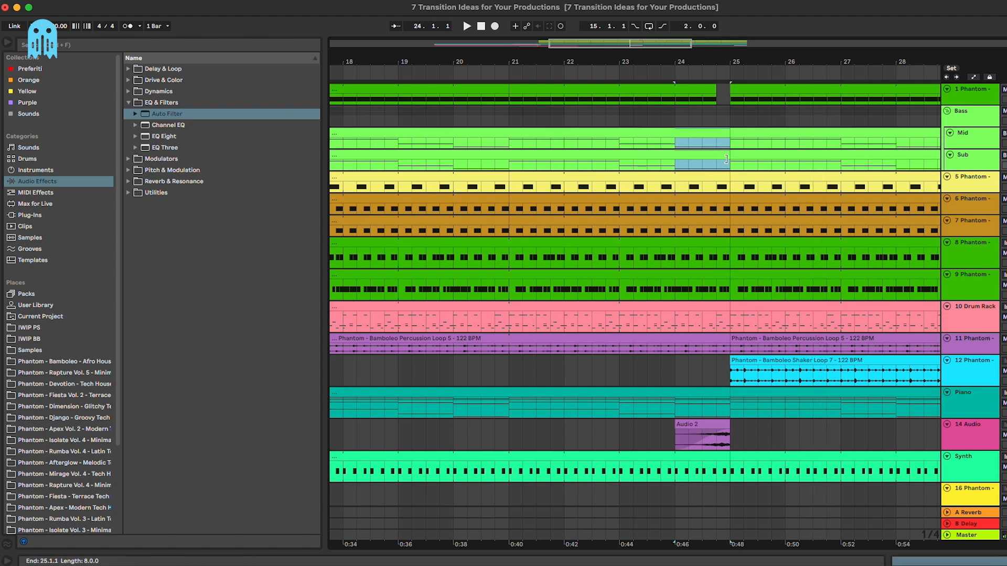
key(Delete)
click(649, 112)
key(space)
Step: End the 1 Phantom clip at bar 24
drag(716, 91, 678, 94)
click(689, 97)
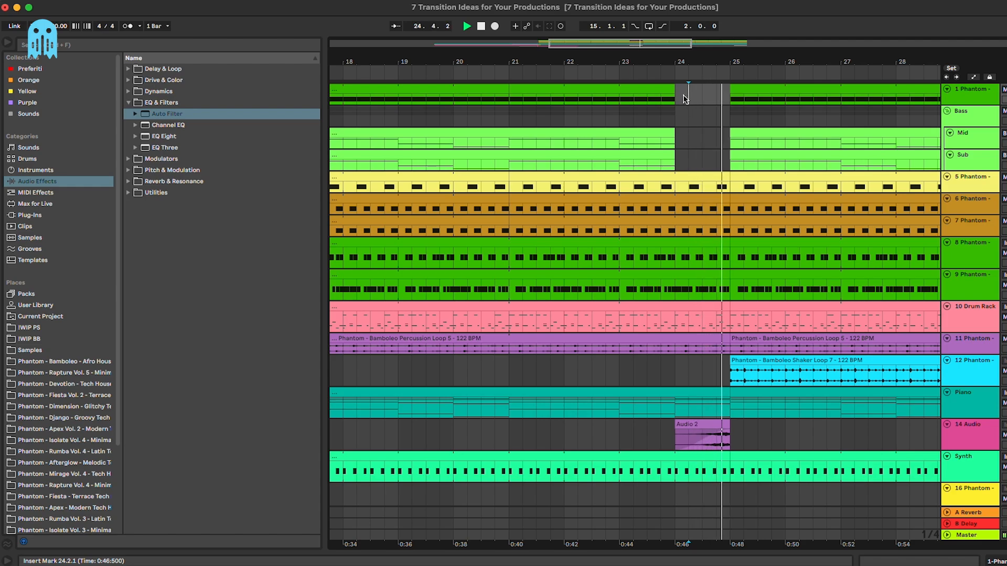
scroll(708, 145, down, 2)
scroll(706, 143, down, 10)
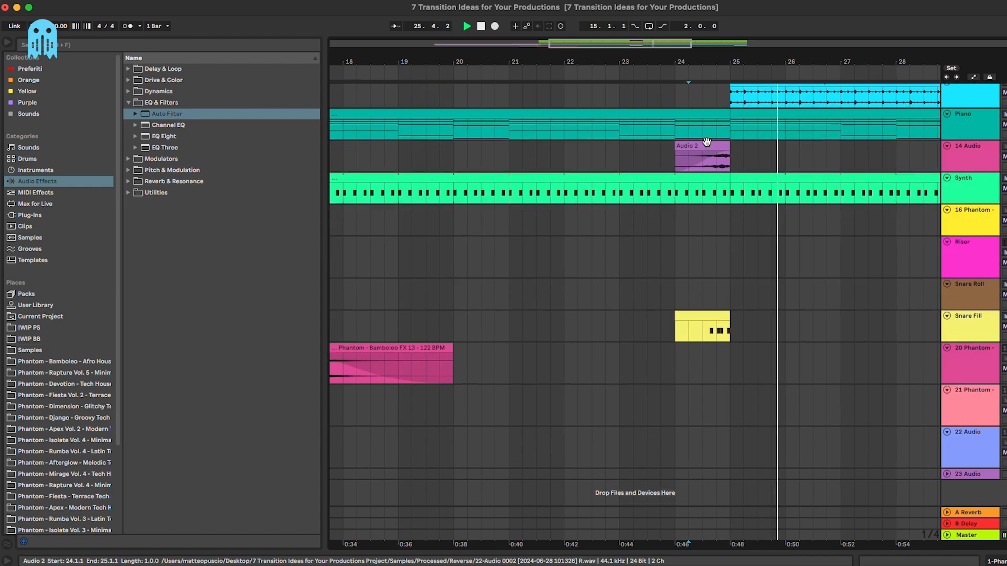
scroll(708, 141, up, 10)
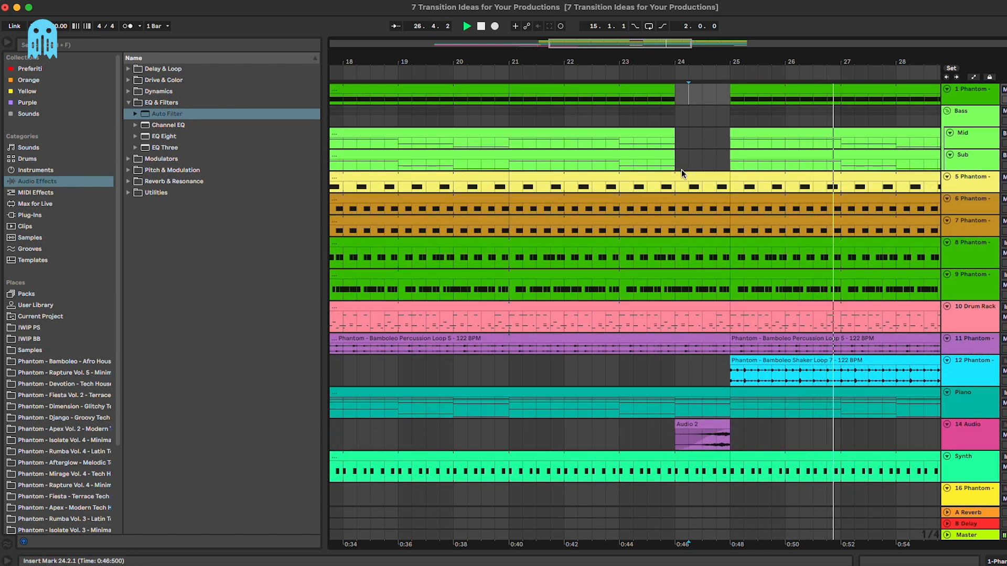
Step: Clear bar 24 across the drum and percussion tracks and audition the silent bar
drag(681, 169, 712, 336)
key(space)
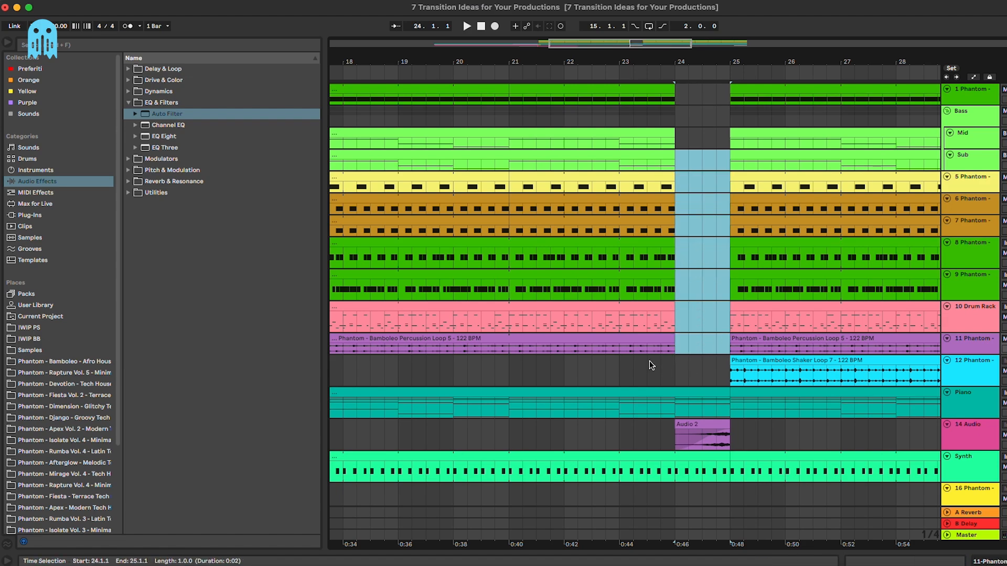
click(649, 361)
key(space)
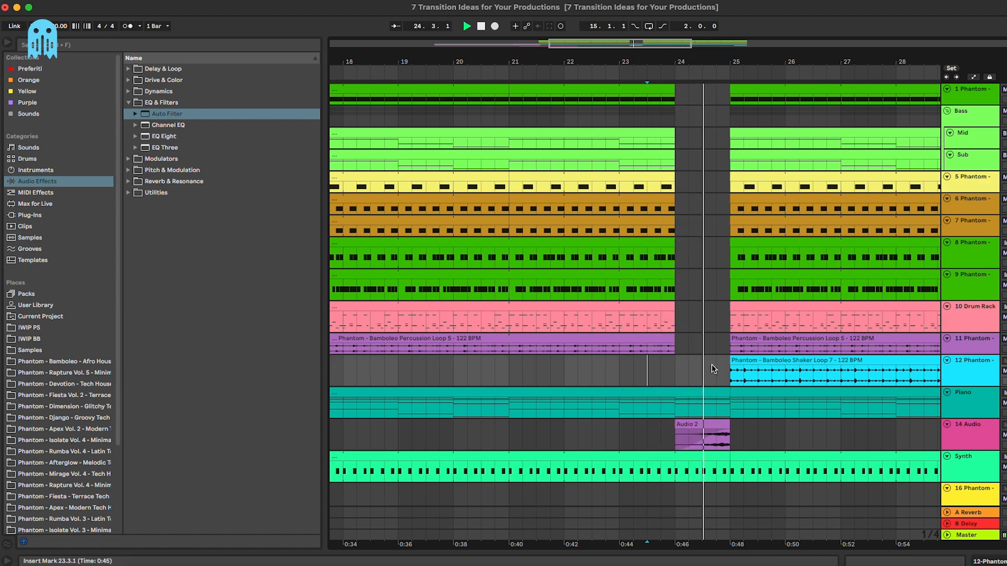
click(687, 325)
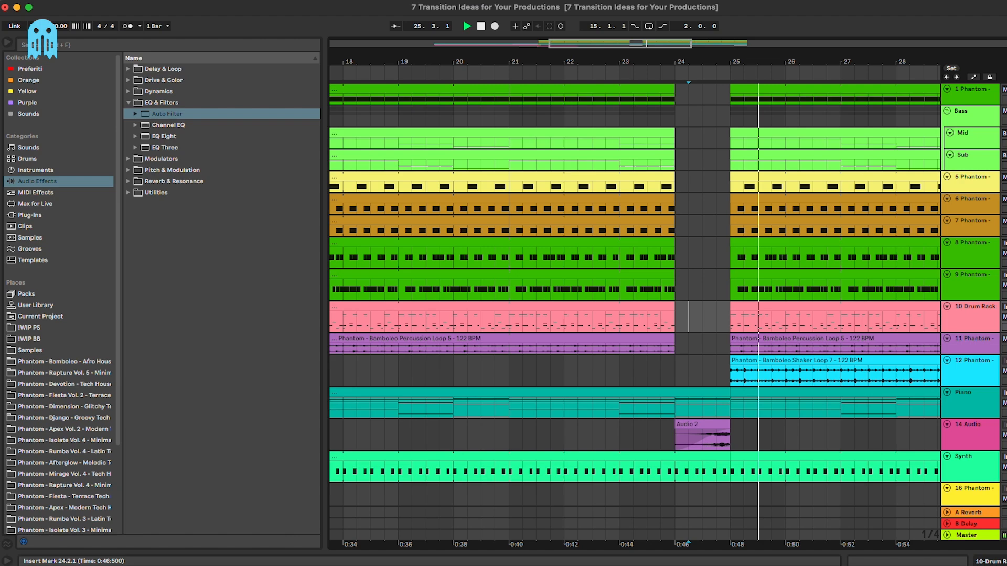
key(minus)
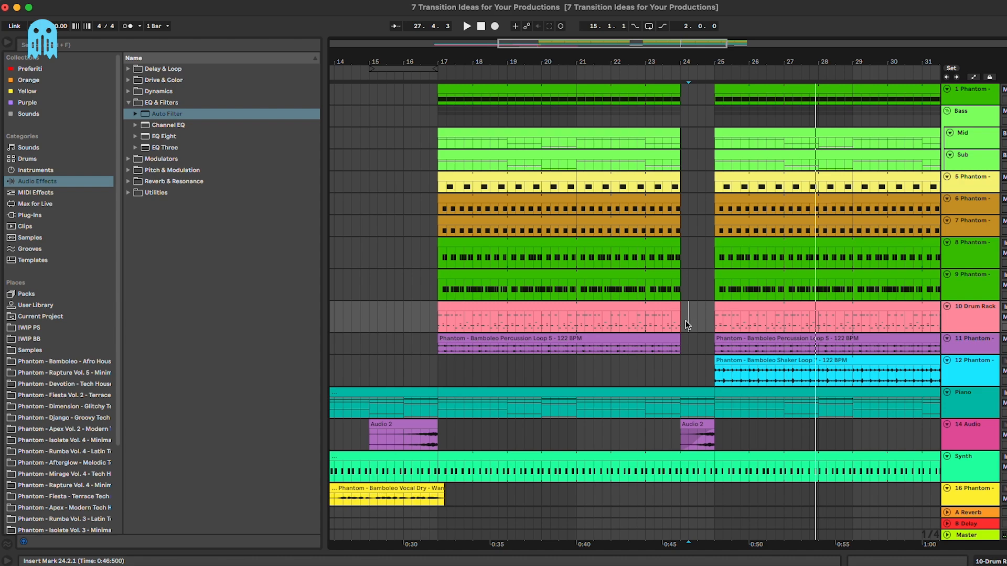
Step: Extend the Mid-to-track-11 clips to bar 25 and the 1 Phantom clip to 24.4
click(673, 338)
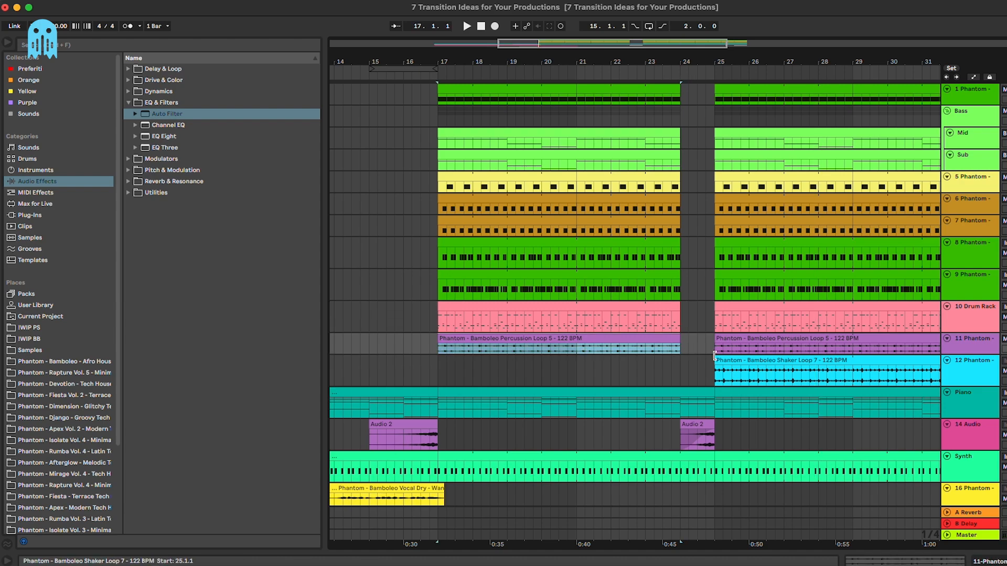
shift+click(664, 136)
drag(678, 138, 711, 140)
drag(680, 90, 710, 95)
click(711, 118)
Step: Paste a vocal chop at bar 24 and trim its start to 24.1.4
scroll(713, 120, down, 1)
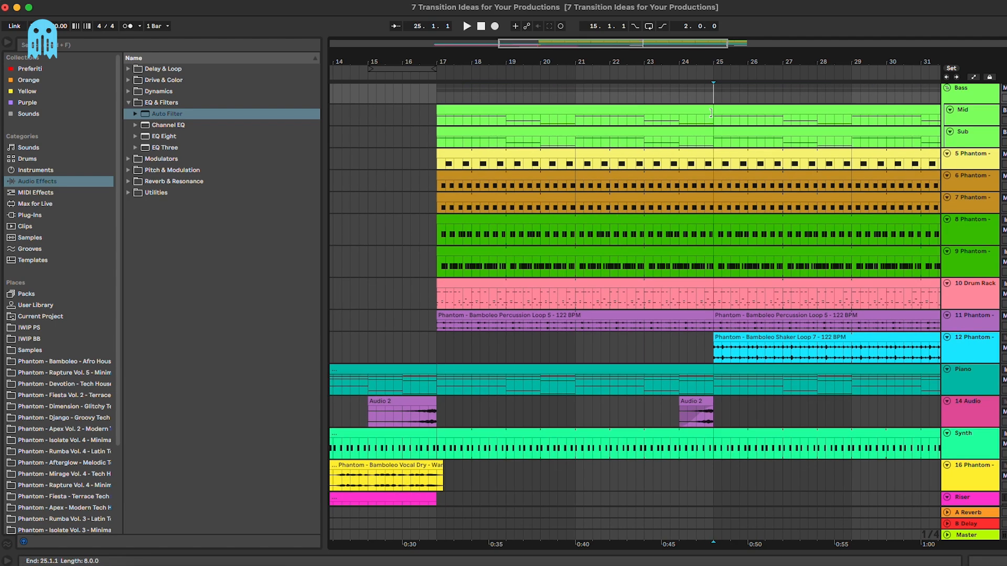
scroll(704, 153, down, 3)
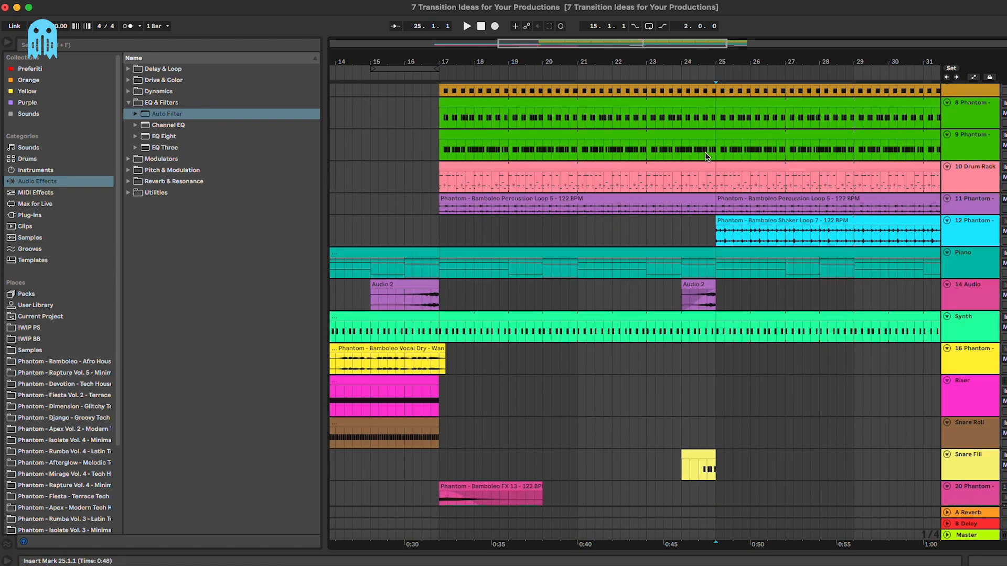
scroll(704, 152, up, 3)
scroll(703, 154, down, 1)
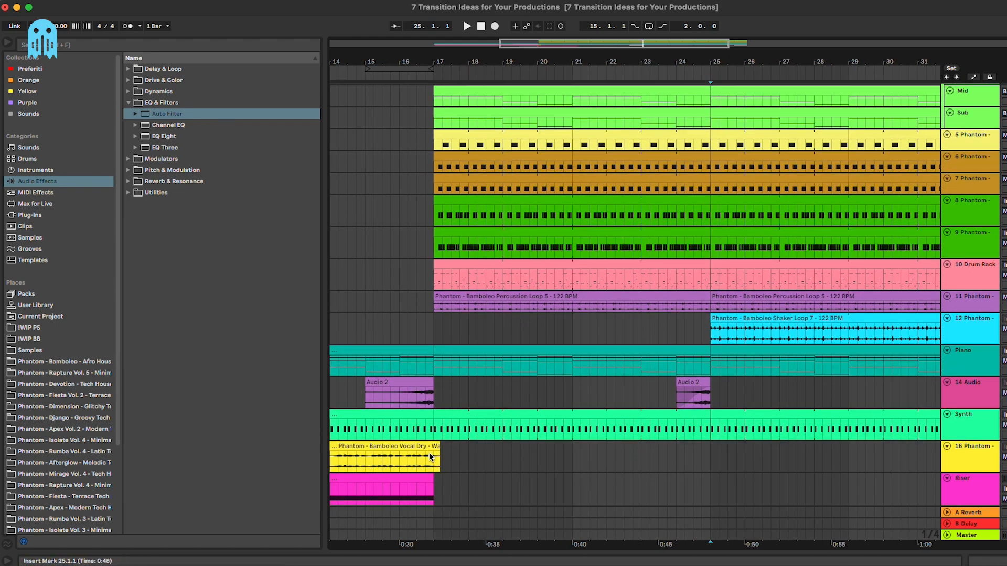
drag(430, 463, 437, 463)
click(677, 450)
click(682, 453)
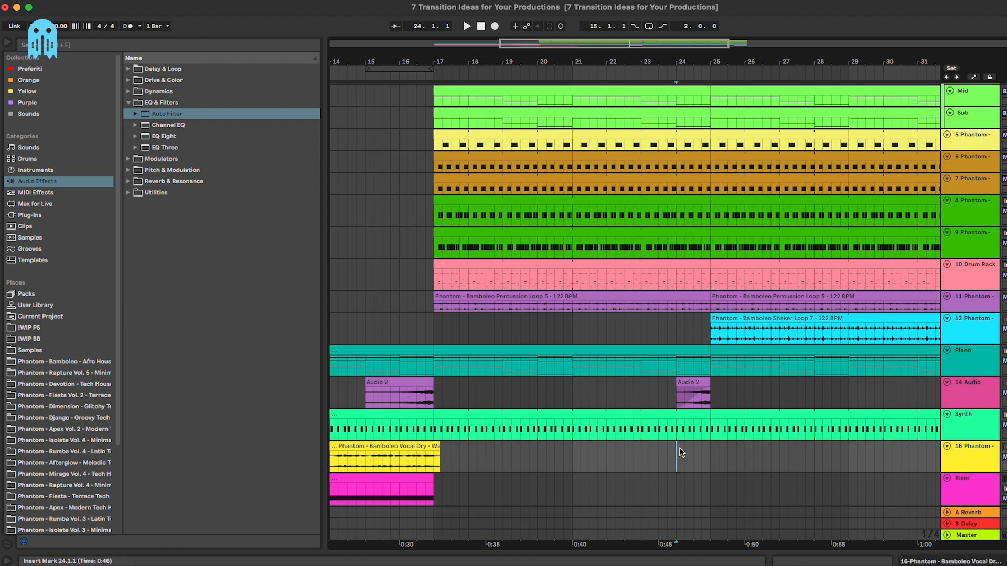
click(675, 403)
key(plus)
key(plus)
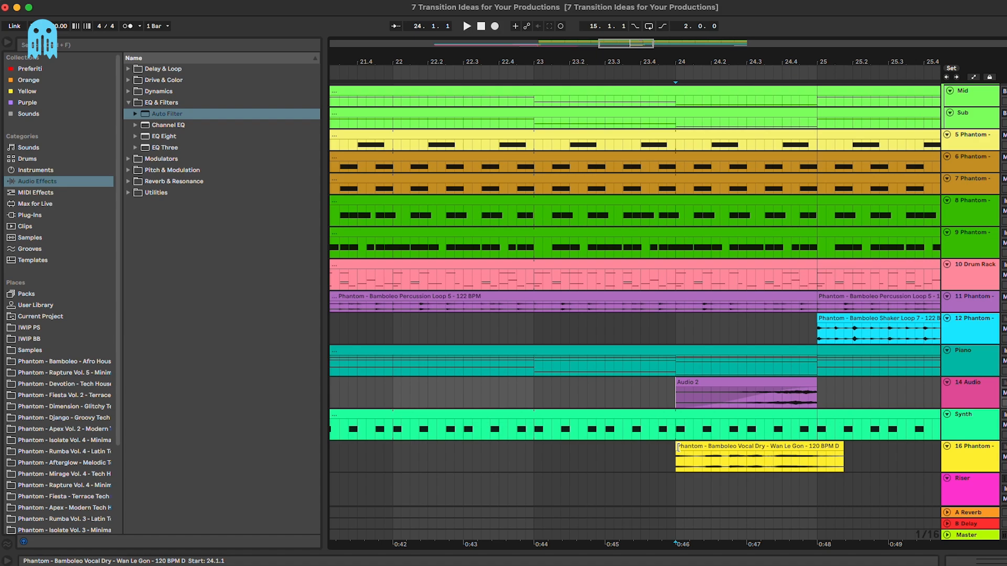
drag(677, 448, 699, 451)
Step: Delete the clips inside bars 24–25 across tracks 1–12
scroll(698, 453, up, 2)
click(676, 370)
drag(676, 370, 819, 98)
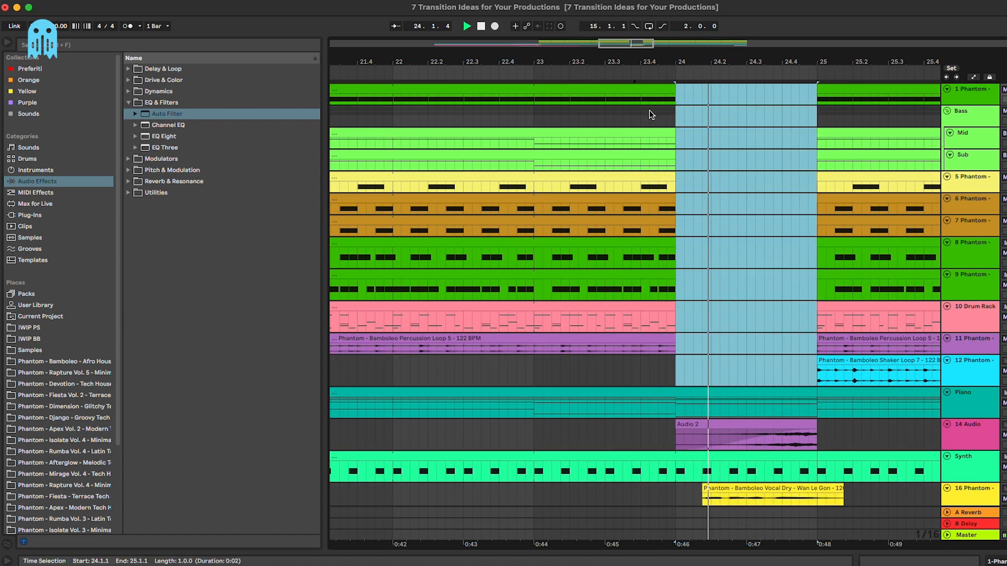
key(Delete)
key(minus)
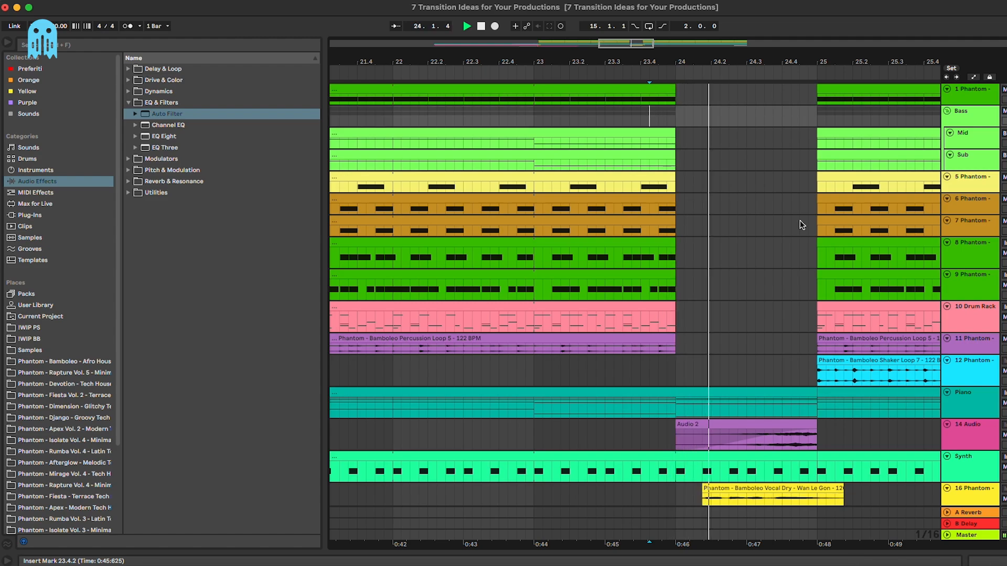
Step: Zoom out to the whole section and move playback to just before the gap
scroll(785, 261, down, 8)
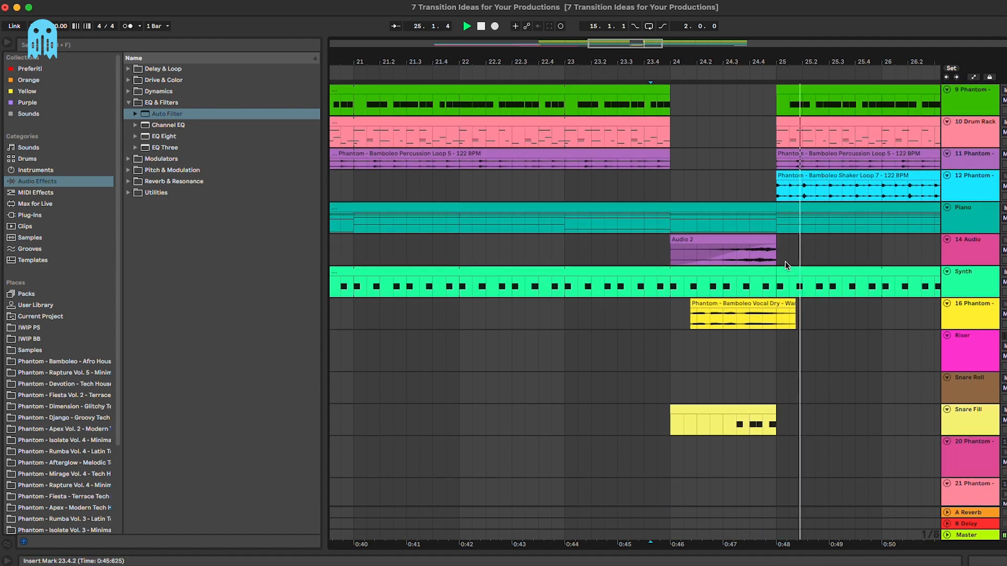
click(798, 229)
scroll(798, 231, right, 4)
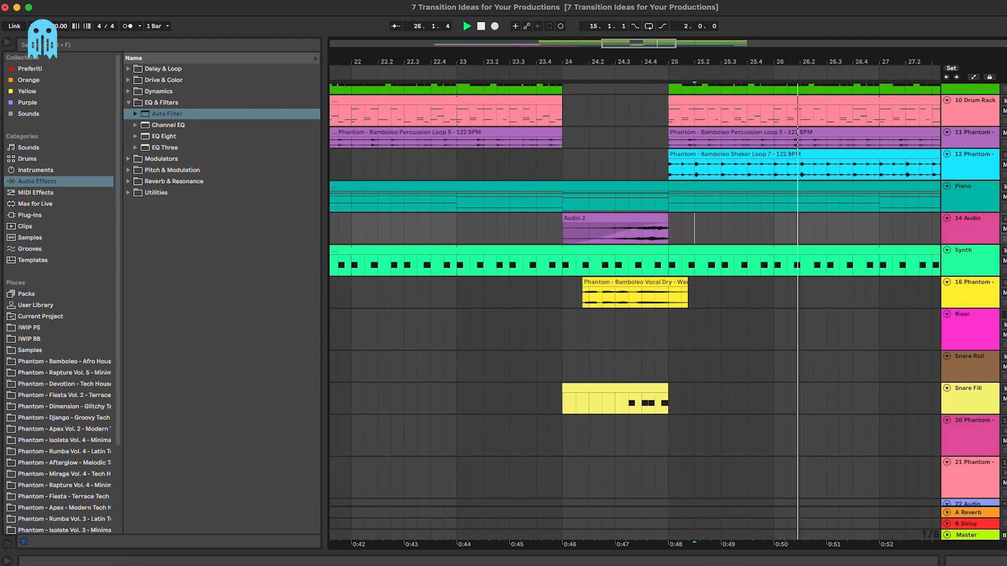
click(603, 169)
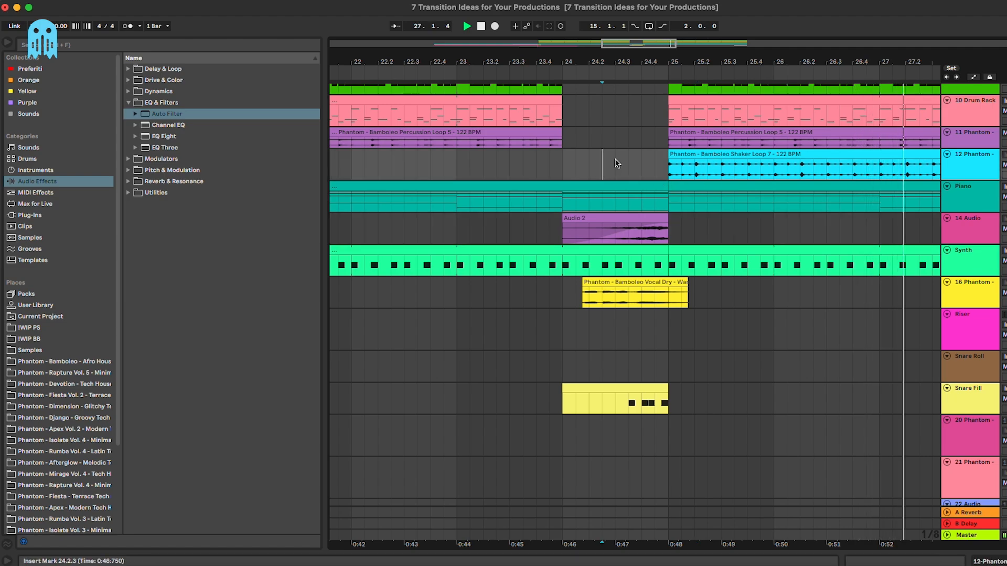
key(minus)
key(minus)
click(580, 159)
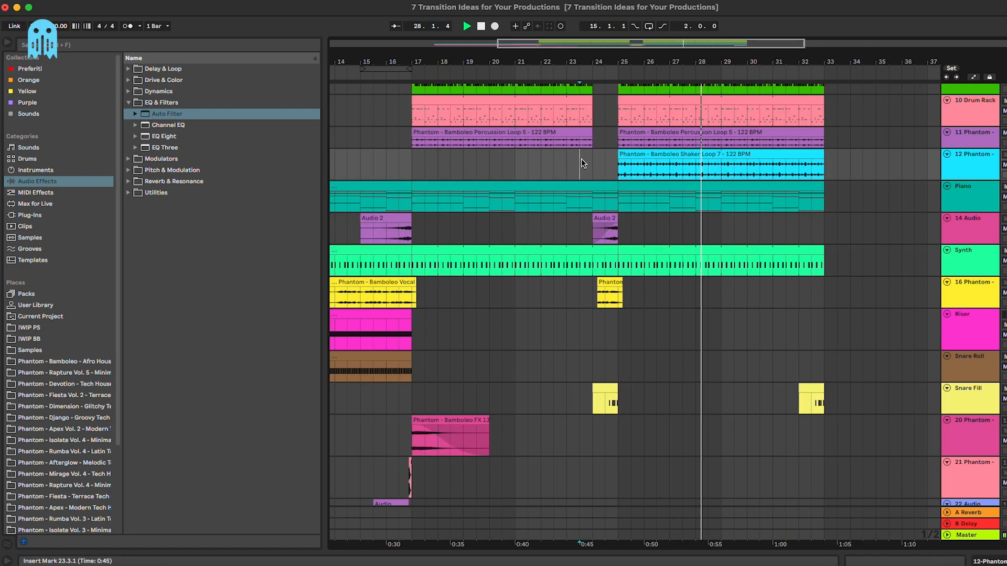
scroll(582, 159, up, 4)
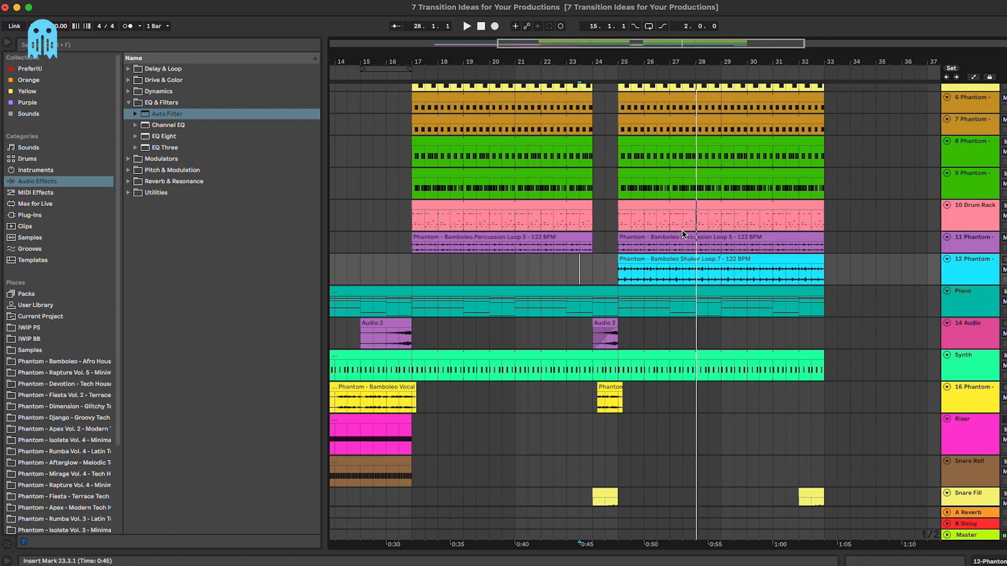
scroll(683, 232, down, 5)
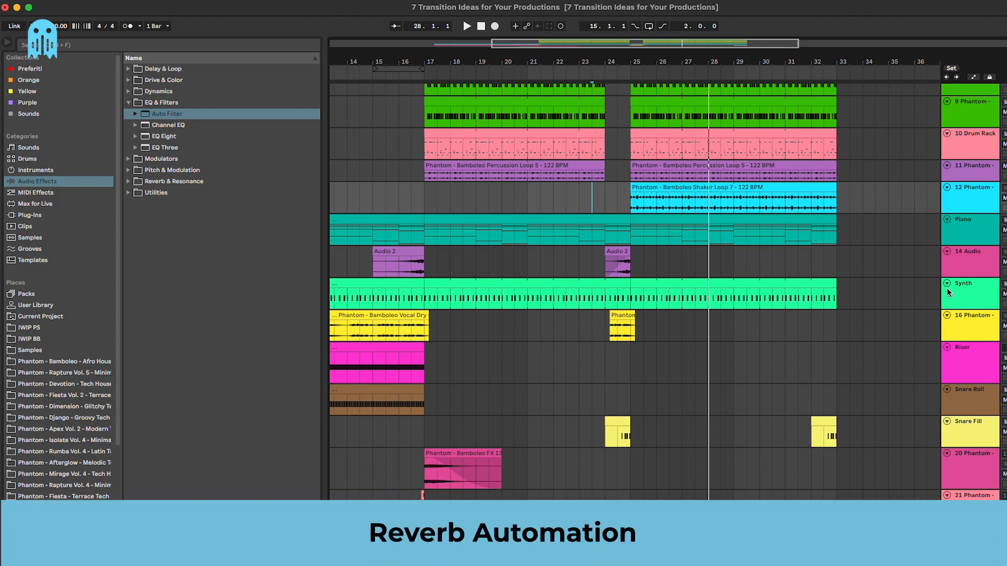
Step: Show the Synth track's device chain and open the Serum editor
scroll(627, 273, up, 10)
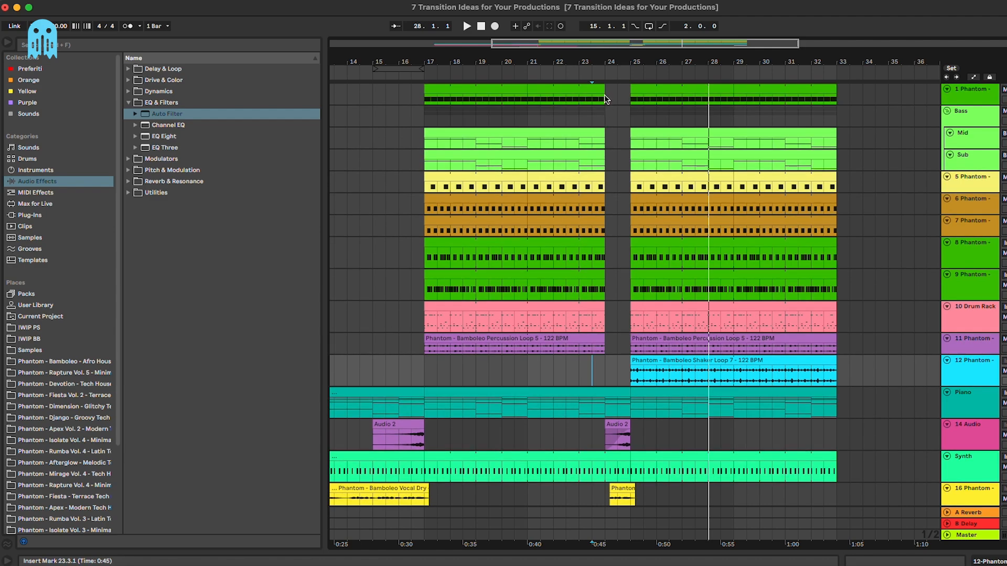
drag(605, 96, 609, 137)
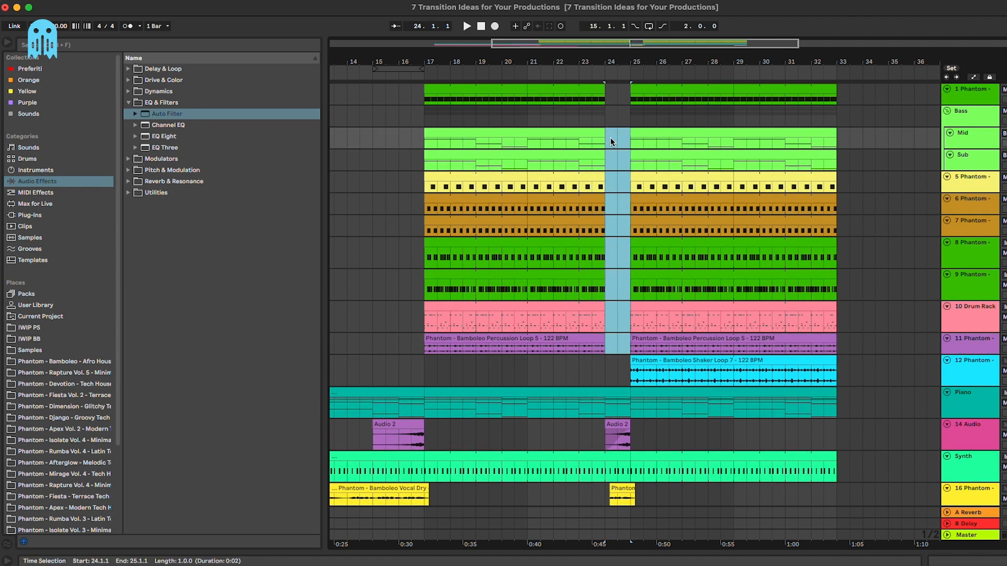
click(966, 193)
drag(811, 120, 836, 131)
scroll(837, 239, down, 5)
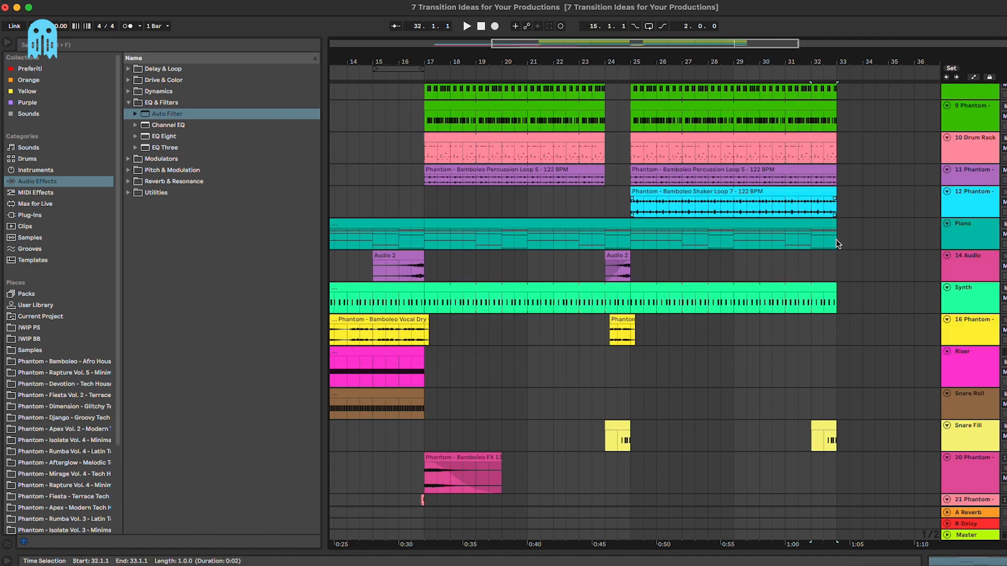
double_click(990, 259)
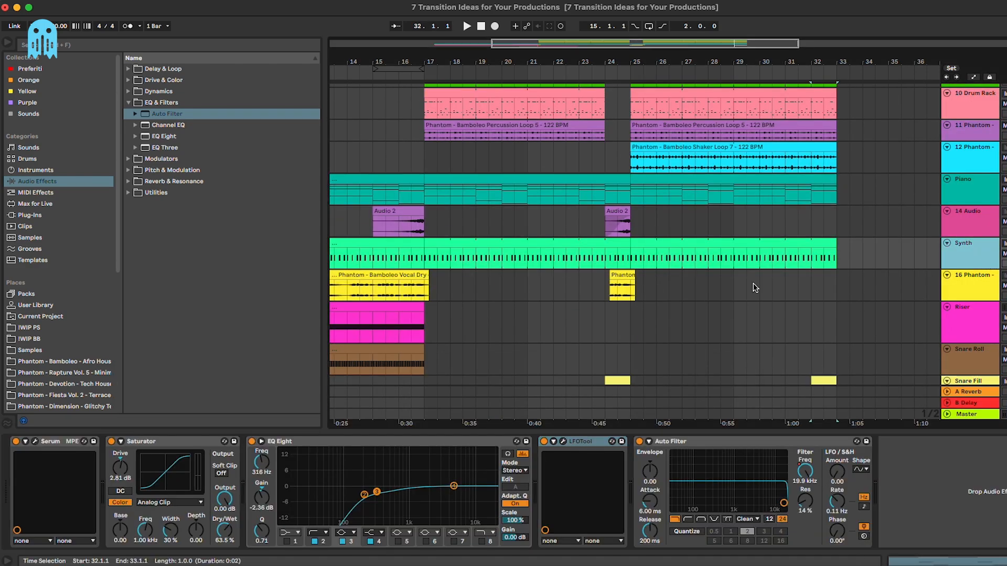
click(621, 259)
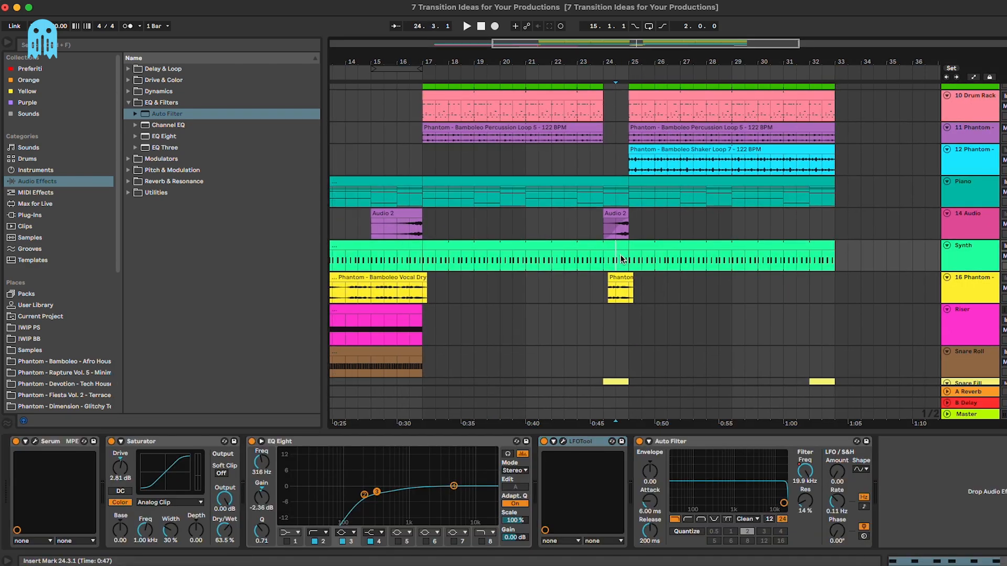
click(36, 441)
Step: Show Serum's FX section and audition the gap from bar 24
click(565, 159)
scroll(917, 303, down, 2)
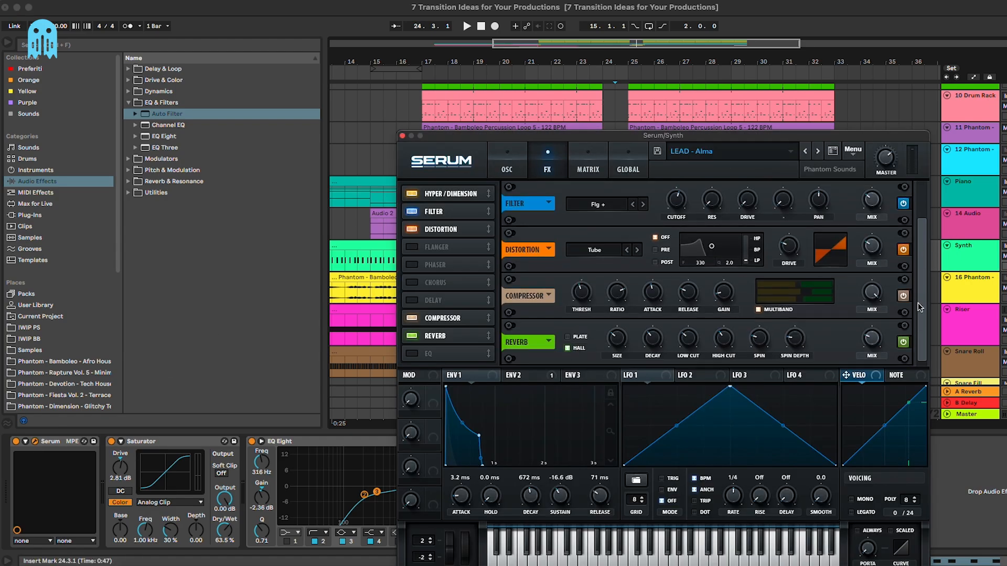
drag(697, 135, 675, 287)
scroll(713, 231, down, 5)
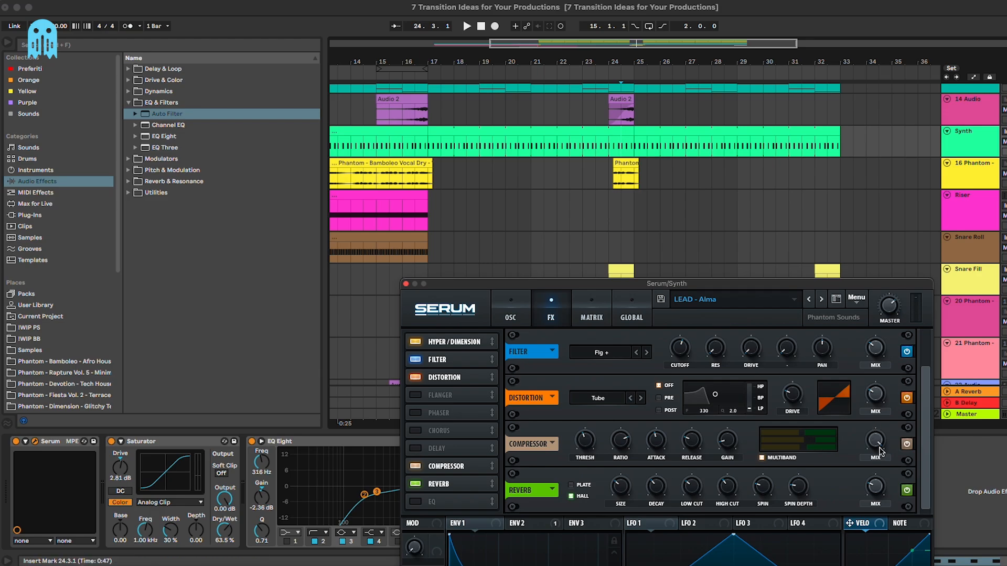
click(603, 139)
key(space)
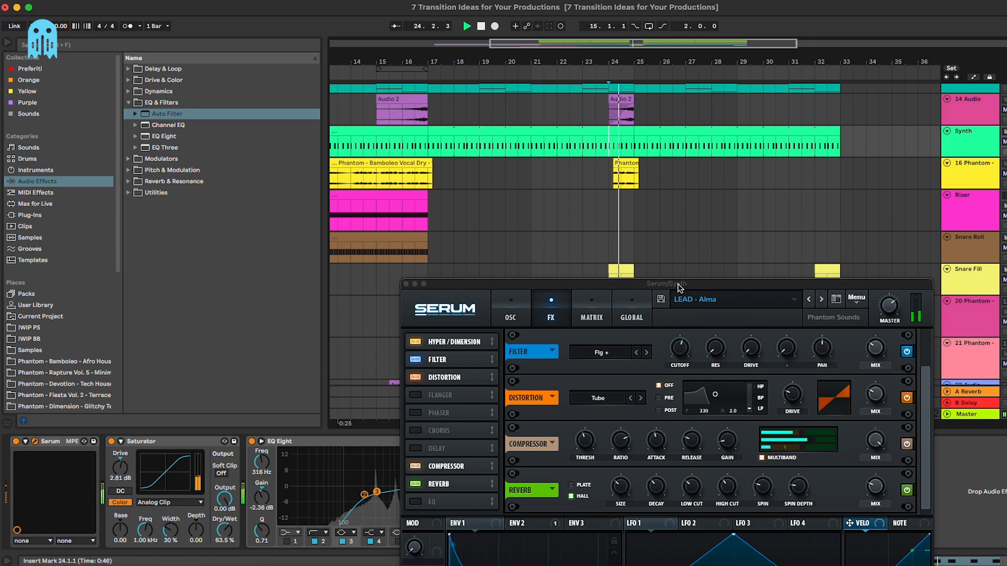
drag(677, 287, 655, 263)
key(space)
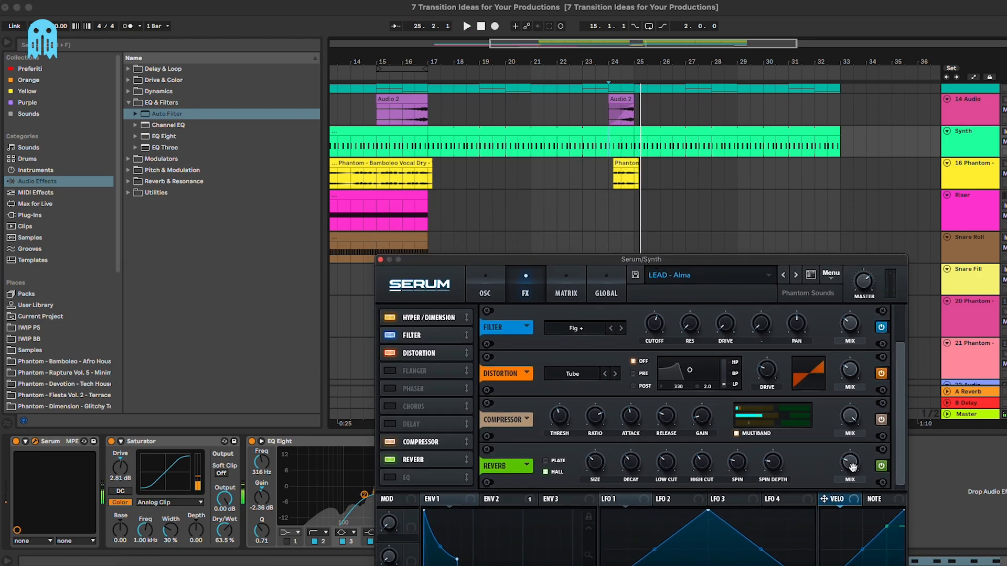
Step: Automate Serum's Verb Wet to rise to about 66% at bar 25, then close Serum
key(a)
drag(973, 156, 973, 179)
key(super+z)
key(super+z)
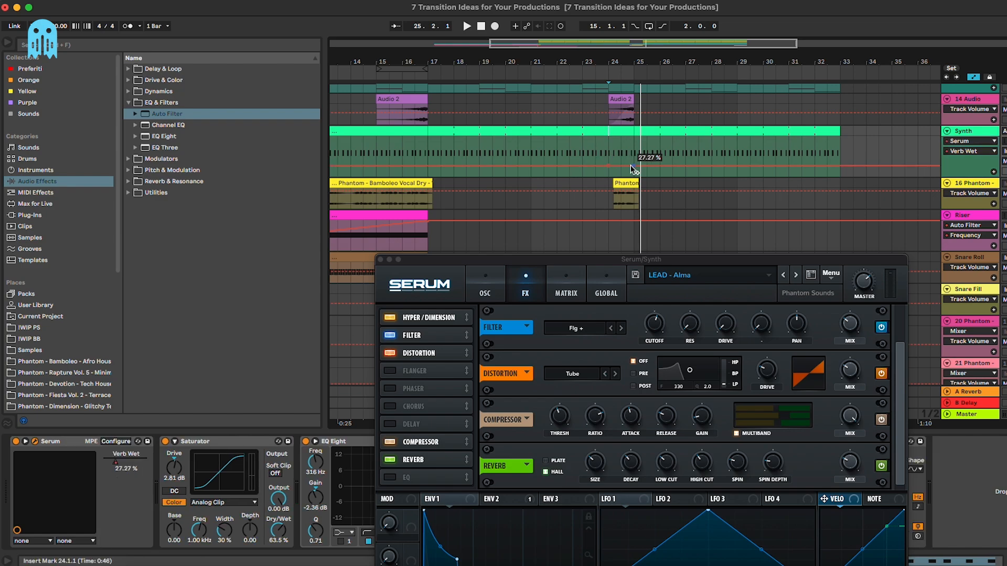
click(851, 469)
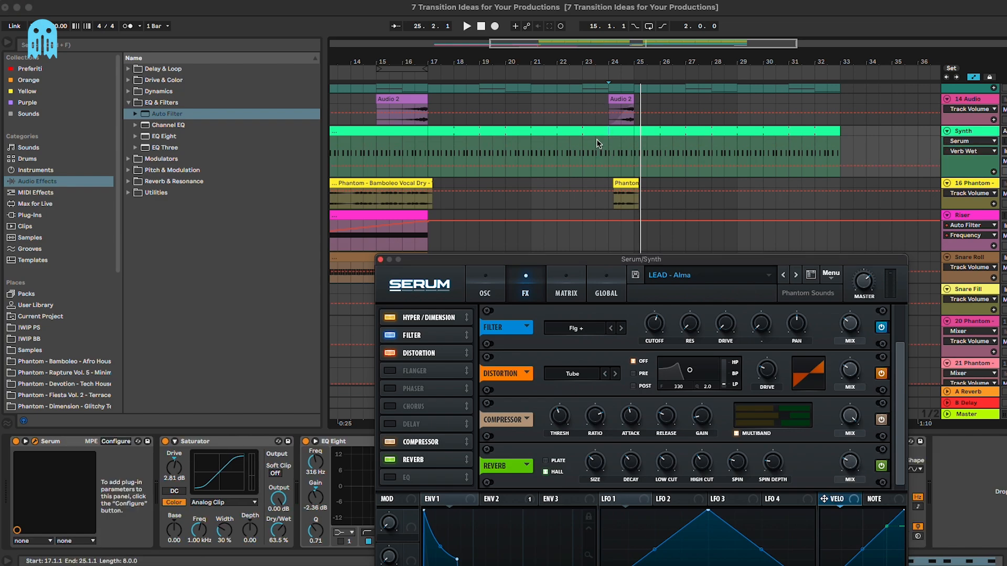
click(635, 169)
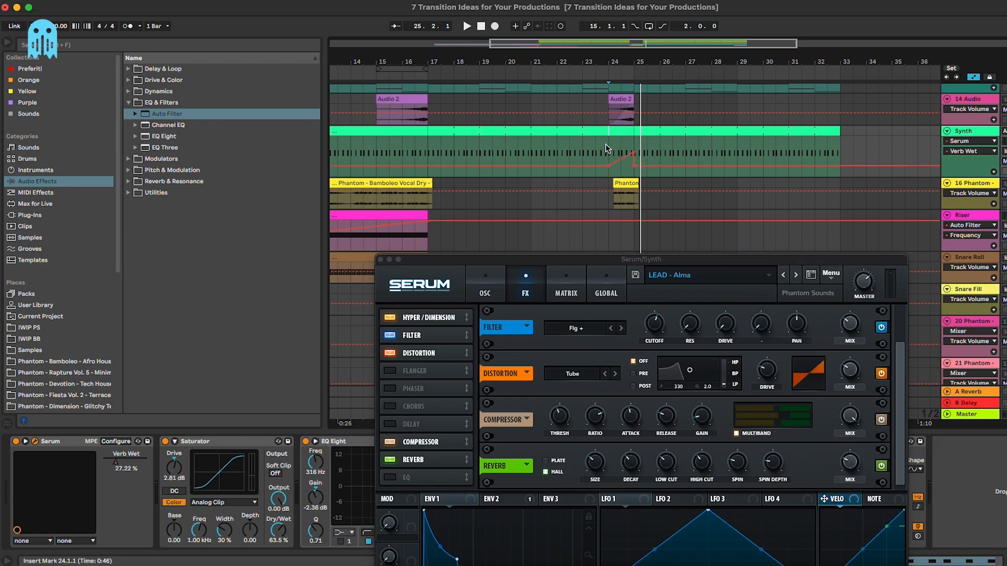
drag(634, 153, 634, 150)
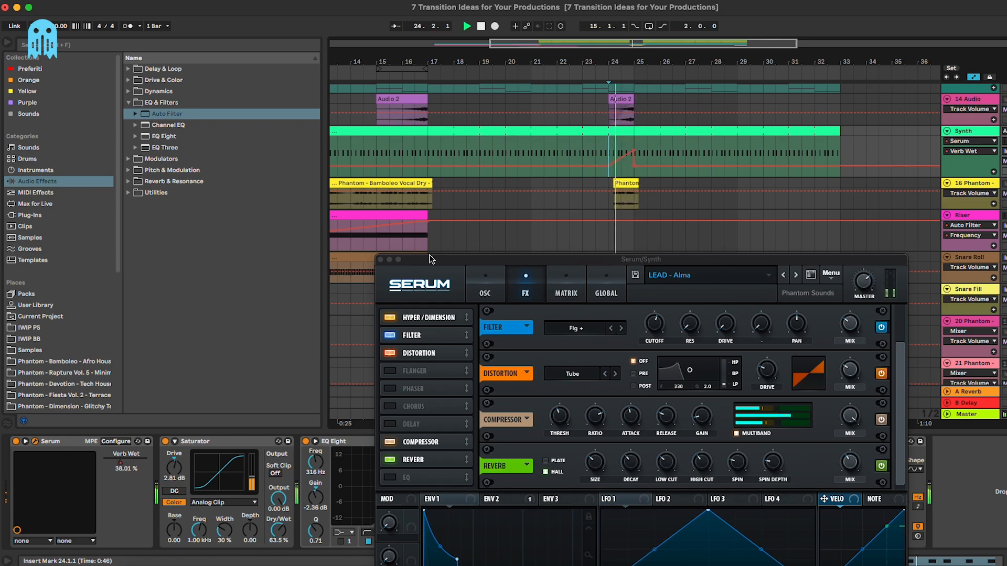
click(381, 259)
Step: Hide the automation lanes and effects panel, and resize the Synth track
key(a)
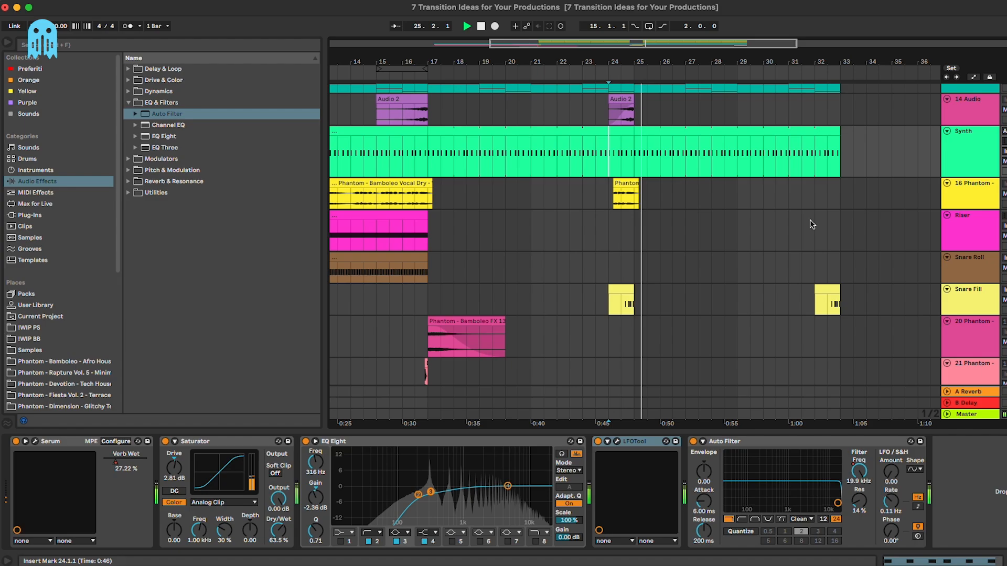
click(812, 222)
scroll(811, 222, up, 5)
scroll(811, 222, down, 8)
scroll(814, 222, up, 7)
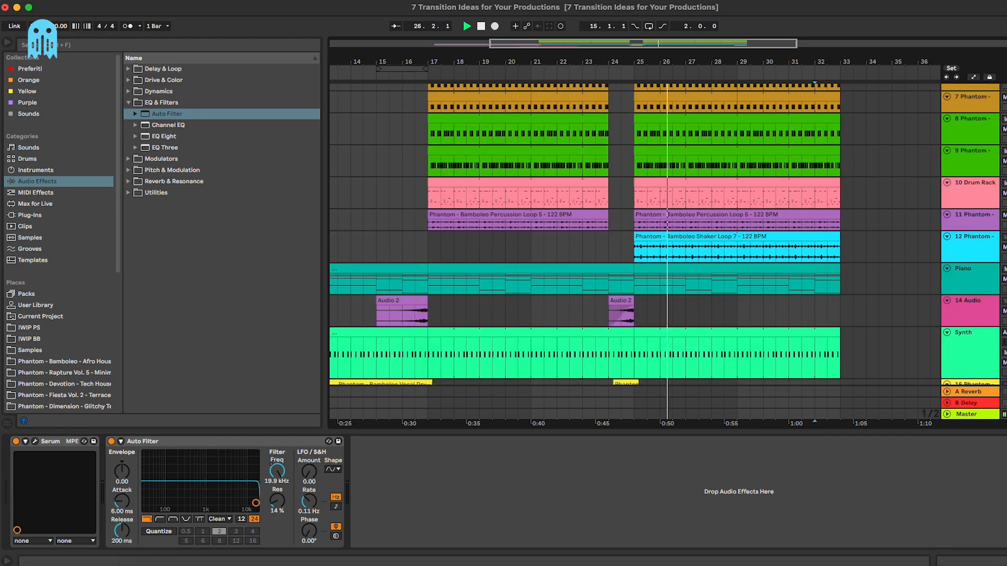
key(super+alt+l)
mouse_move(970, 378)
mouse_down()
mouse_move(971, 358)
mouse_move(970, 369)
mouse_up()
scroll(877, 313, up, 5)
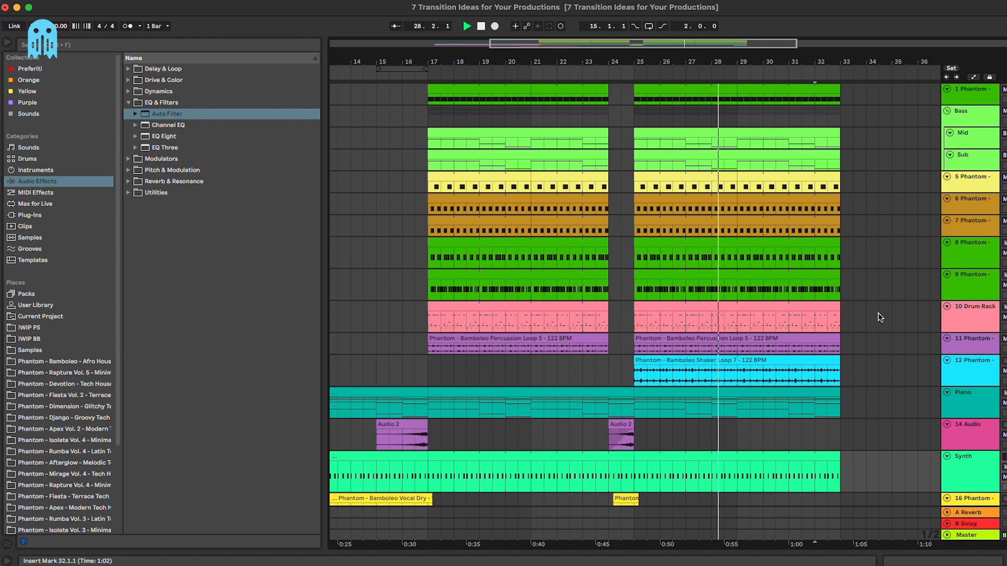
Step: Group tracks 5 through 12 into one group track
click(982, 367)
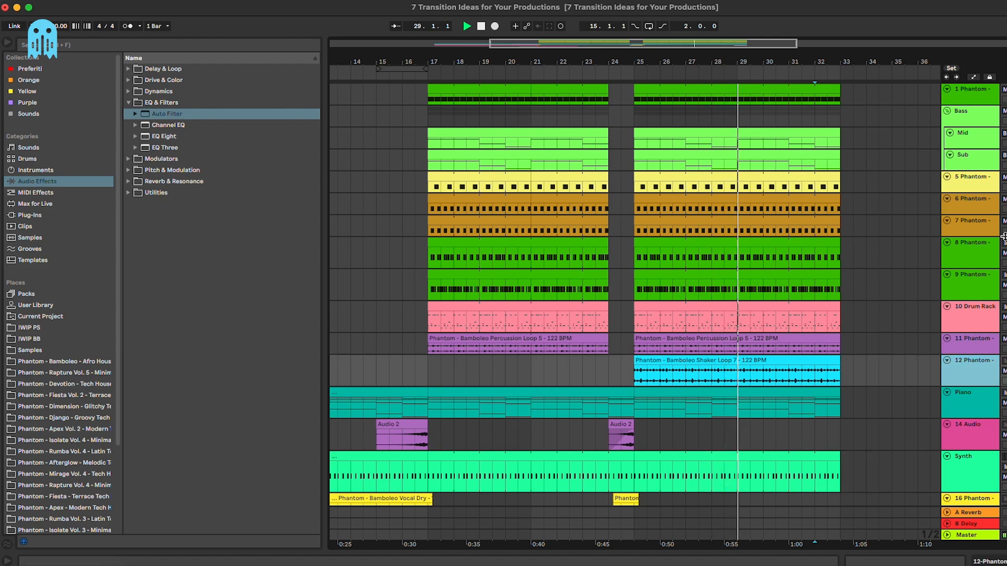
shift+click(979, 186)
key(super+g)
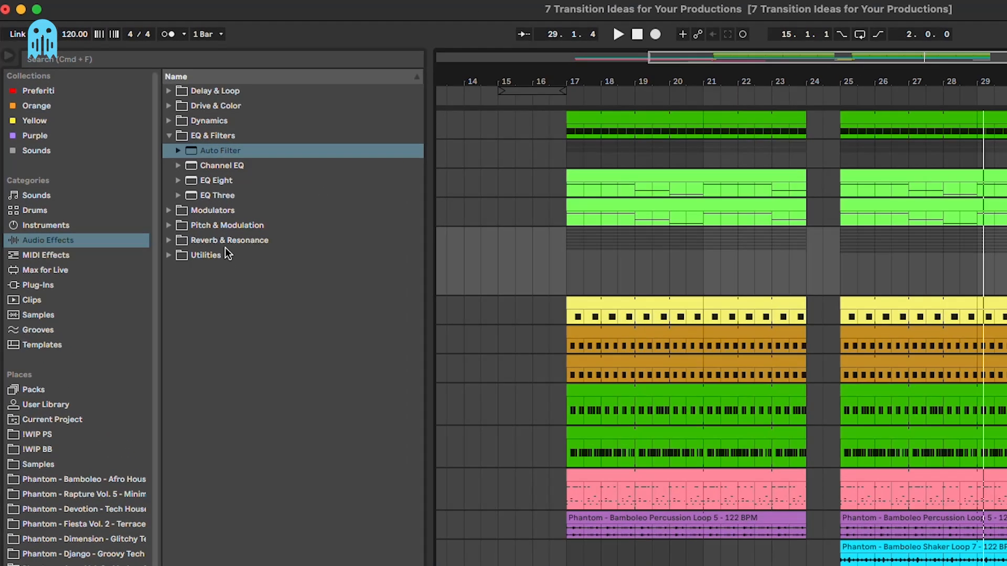
Step: Add a Reverb to the Drums group with Dry/Wet at 0%
click(174, 182)
drag(218, 240, 797, 215)
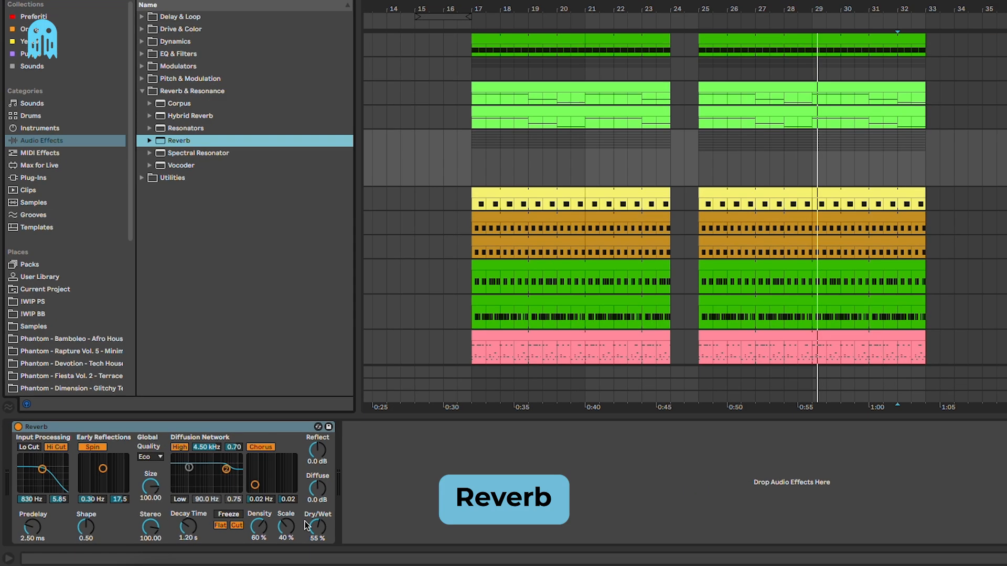
drag(317, 526, 317, 560)
Step: Draw a Dry/Wet ramp near bar 32 back to 0% at the drop and audition it
key(a)
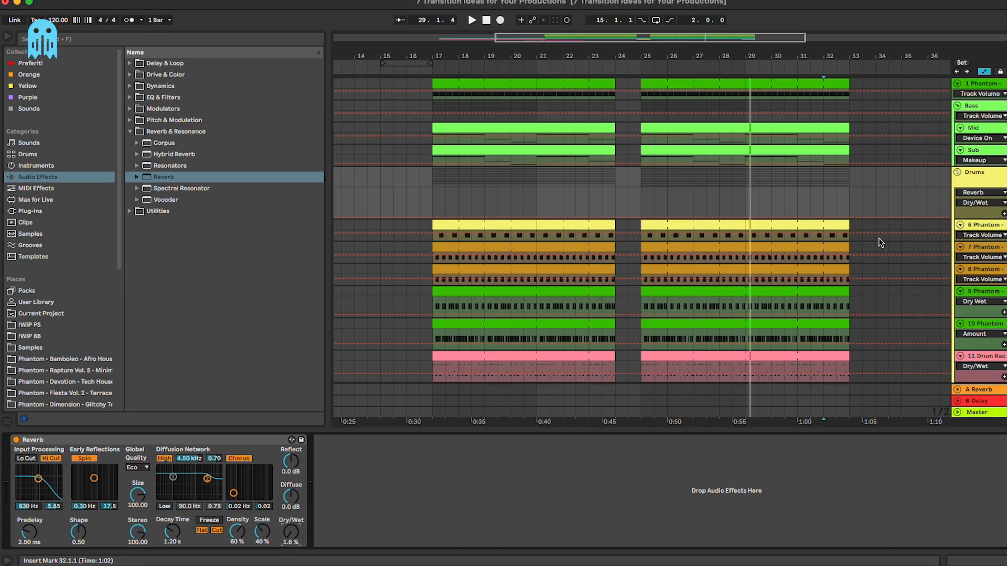
click(898, 184)
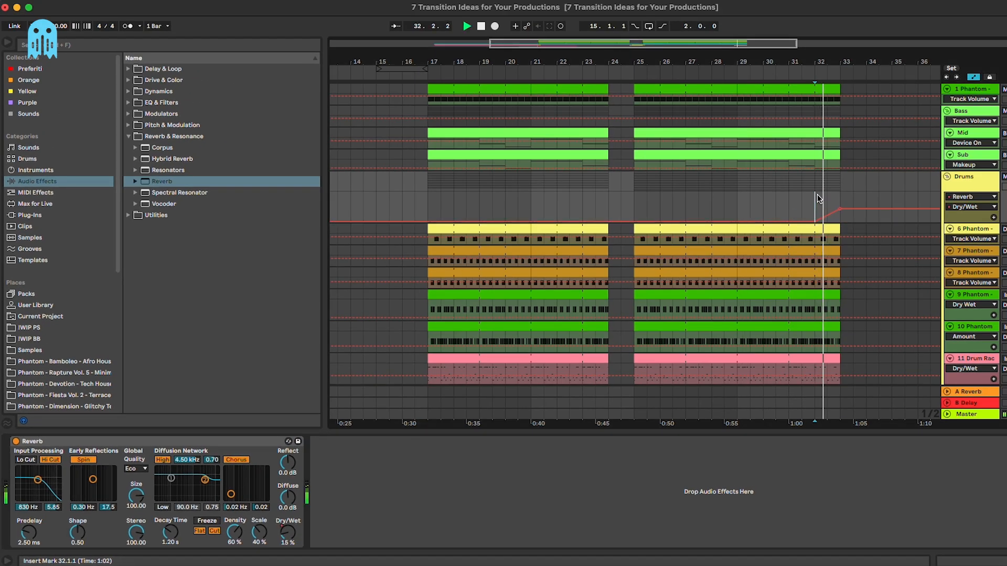
key(space)
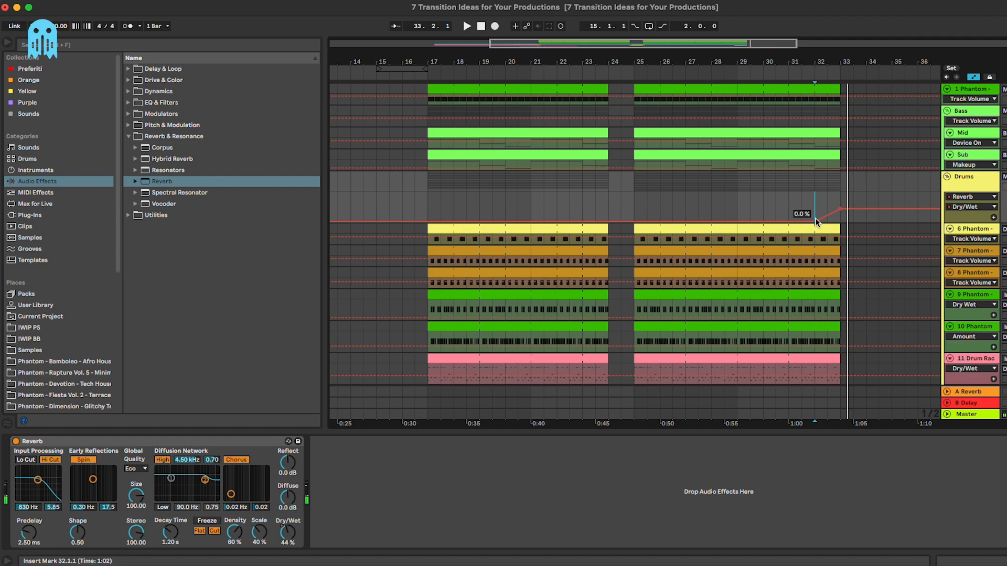
drag(815, 220, 853, 222)
key(space)
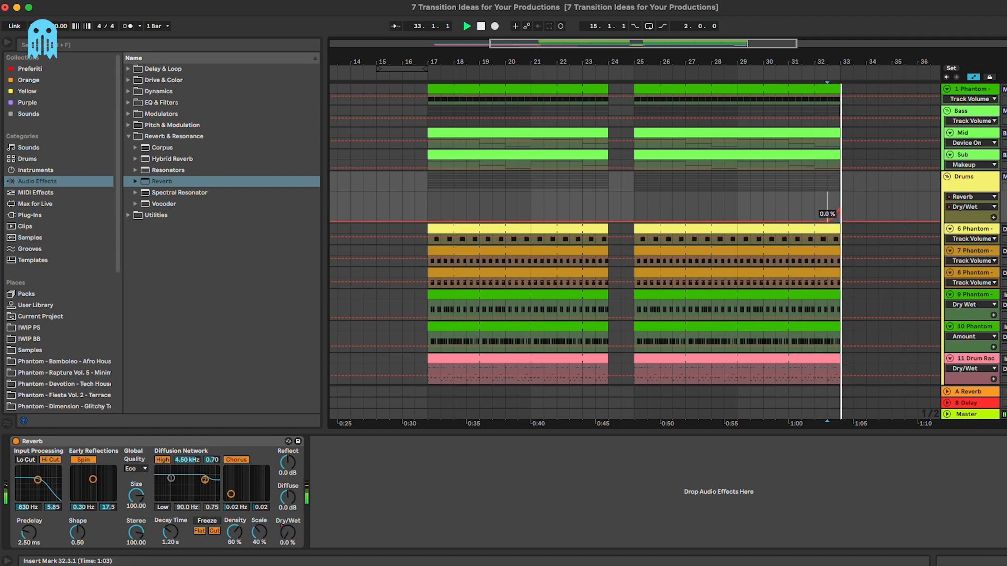
key(space)
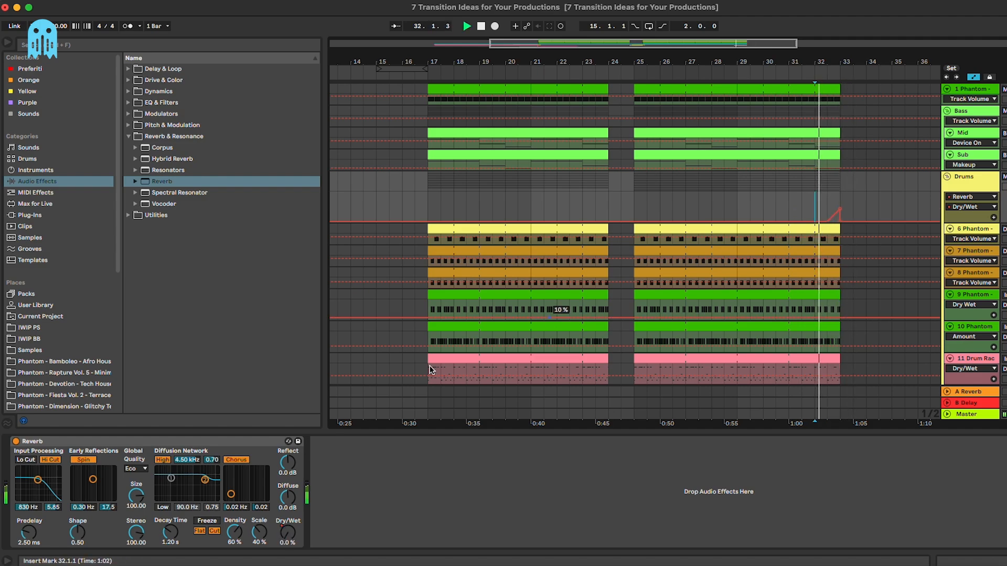
click(173, 537)
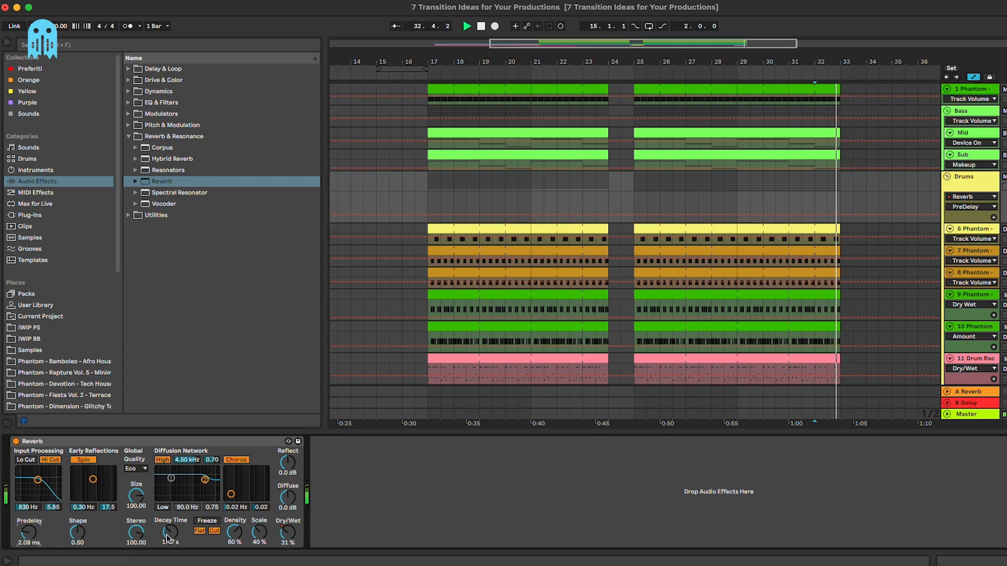
key(a)
key(space)
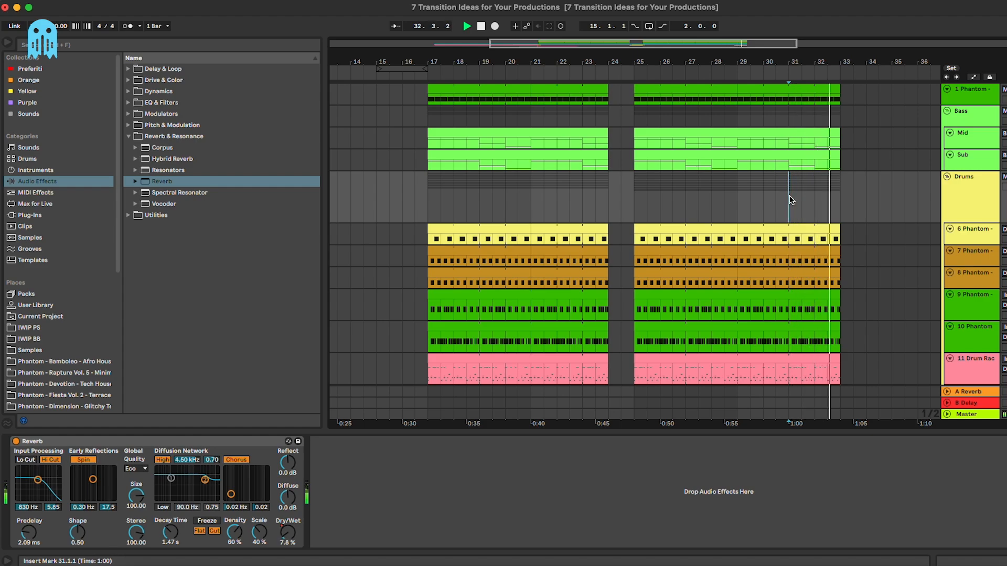
Step: Hide the device view and play the arrangement from bar 9
scroll(789, 201, down, 2)
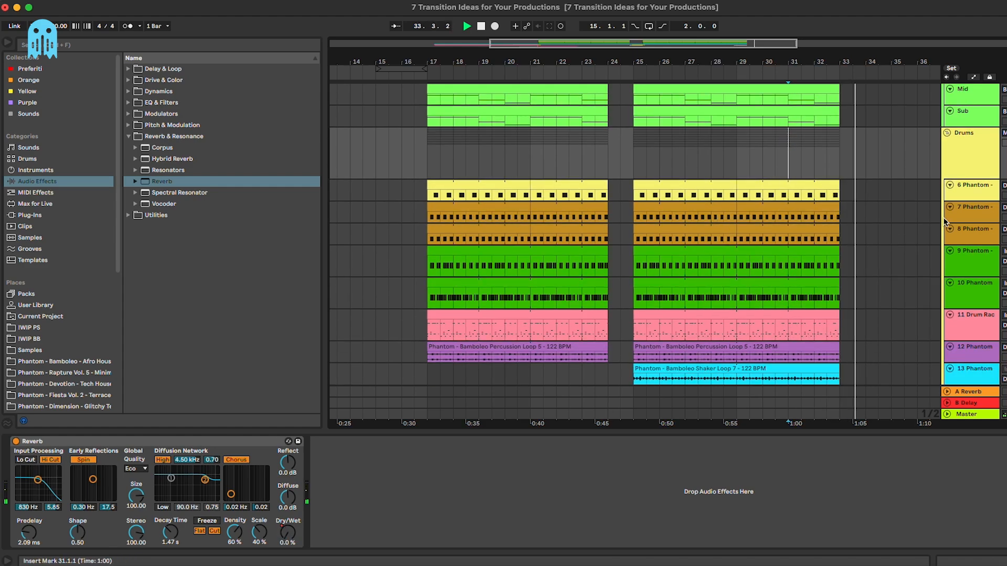
scroll(668, 268, down, 1)
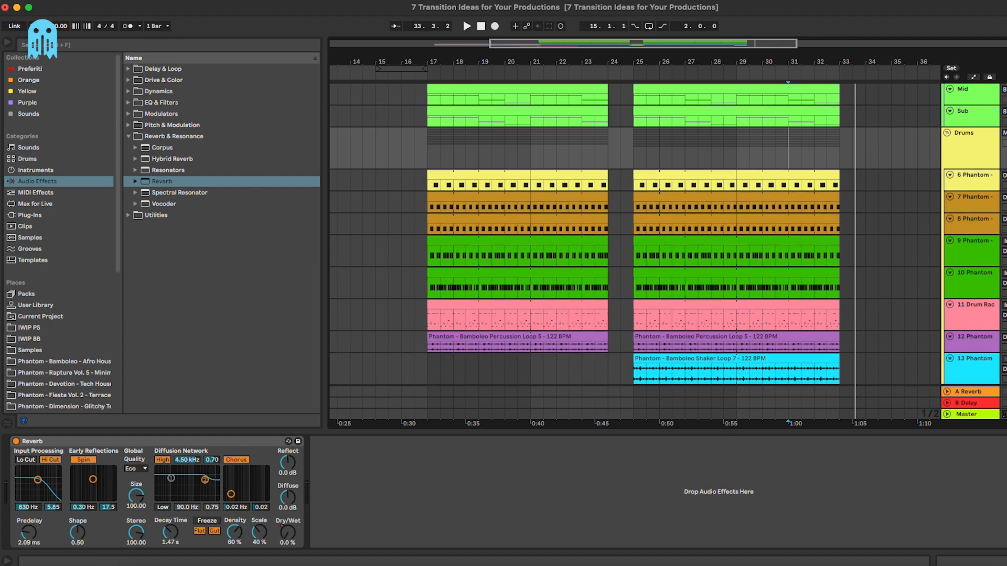
key(super+alt+l)
scroll(745, 352, left, 8)
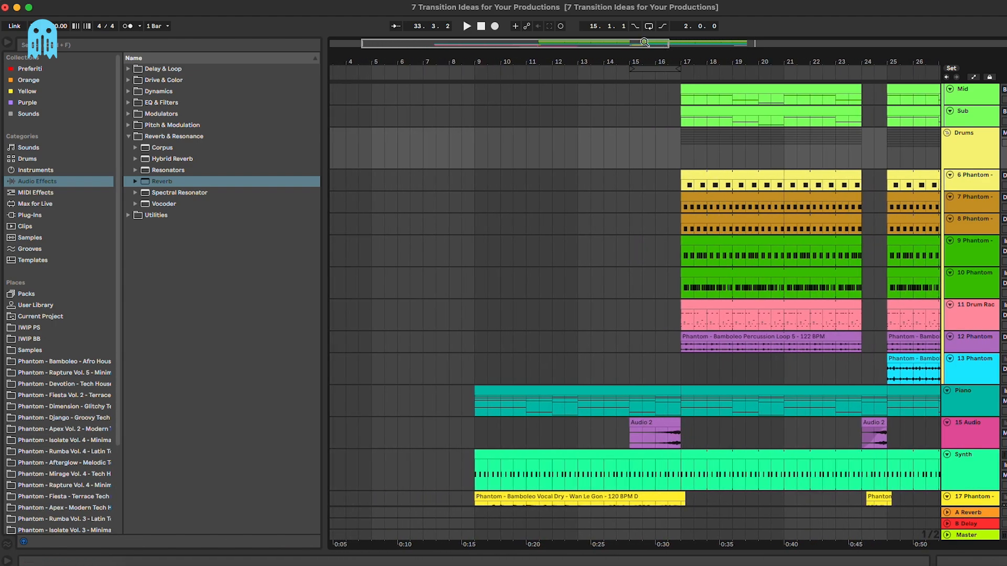
drag(644, 42, 647, 30)
scroll(814, 232, up, 3)
scroll(814, 232, down, 3)
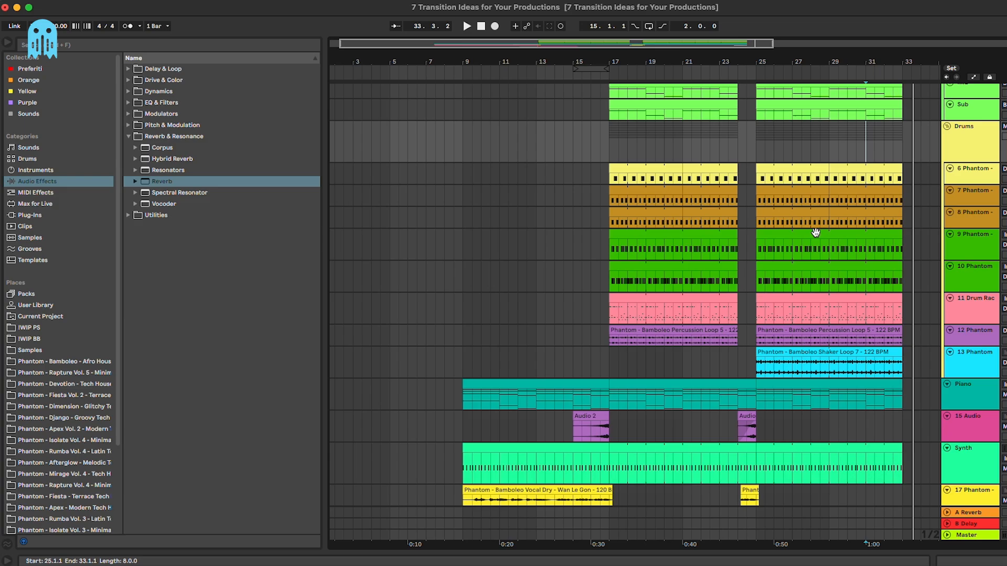
scroll(814, 232, right, 5)
scroll(816, 234, up, 3)
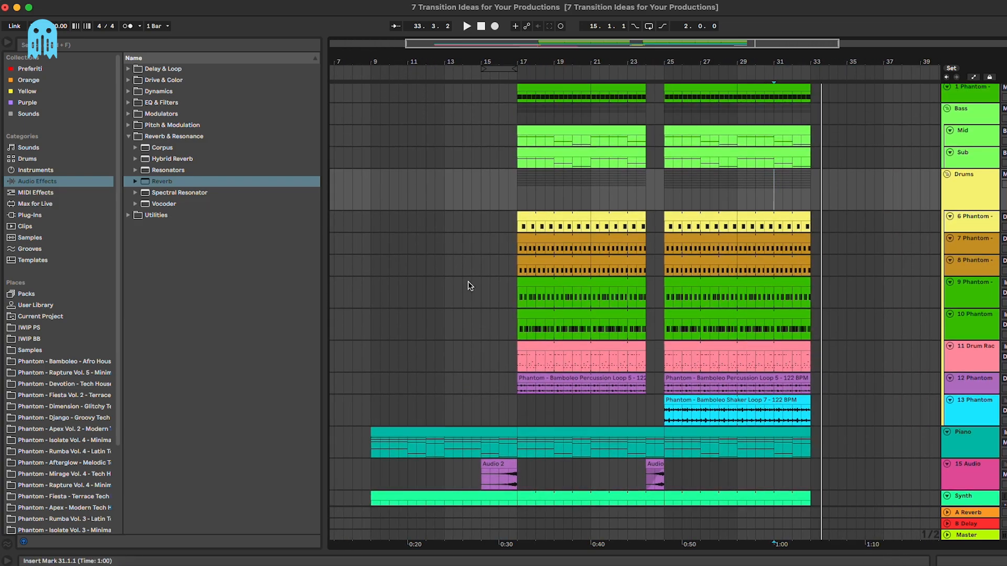
scroll(470, 282, down, 3)
scroll(469, 282, left, 2)
scroll(472, 281, down, 10)
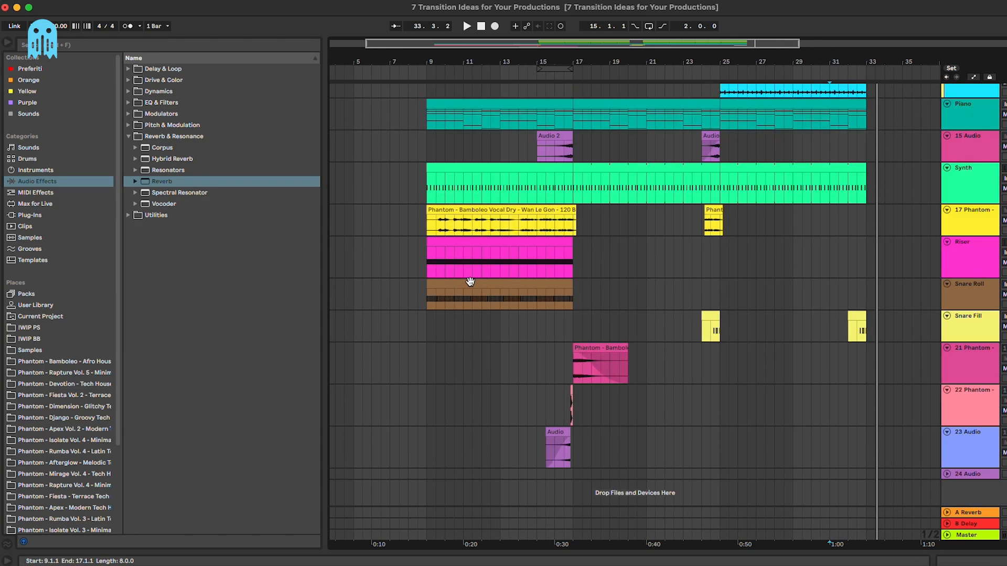
scroll(471, 281, up, 5)
click(427, 204)
key(space)
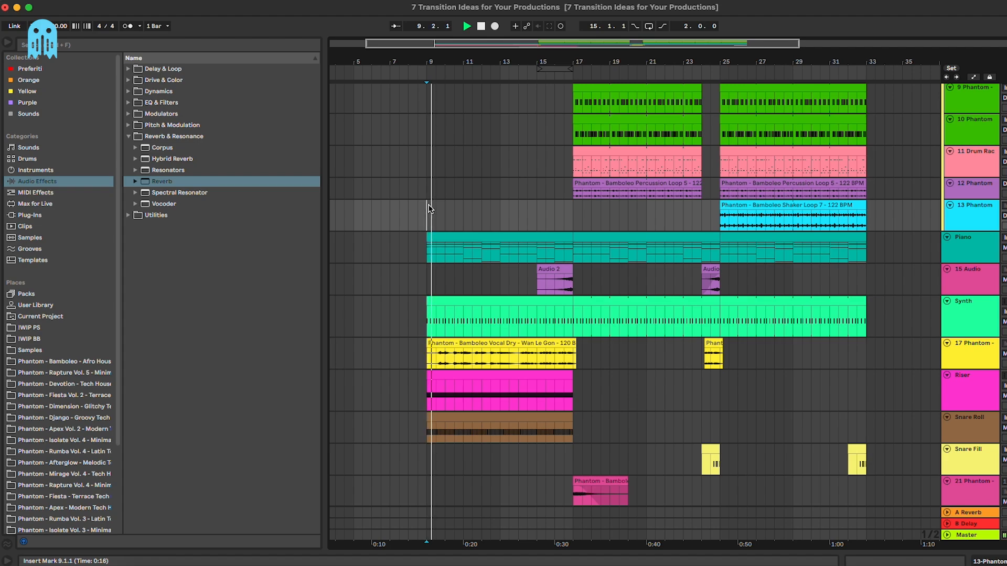
Step: Fold the Drums and Bass groups, then select the Snare Roll and 17 Phantom tracks
scroll(938, 219, up, 7)
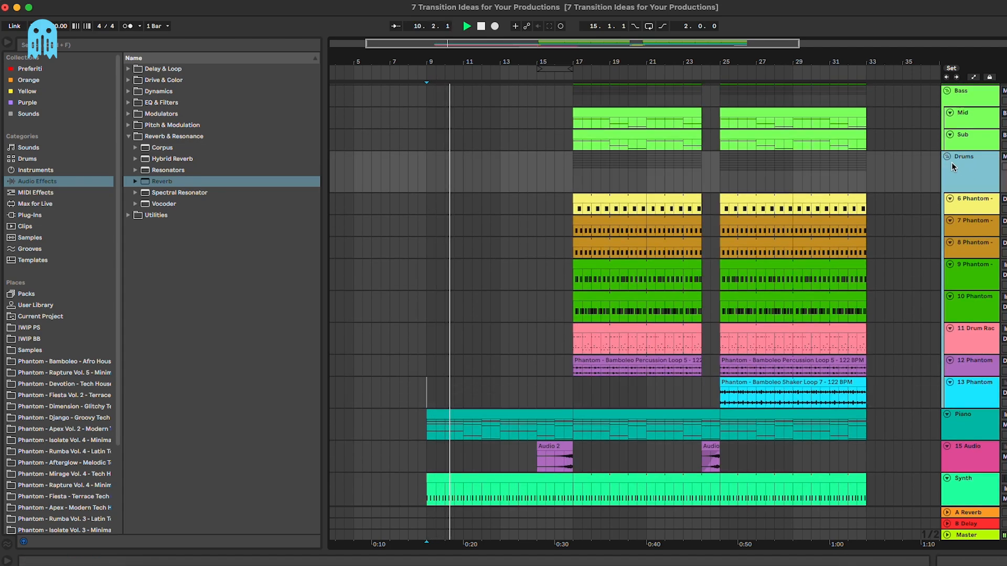
click(946, 157)
scroll(950, 131, up, 1)
click(947, 110)
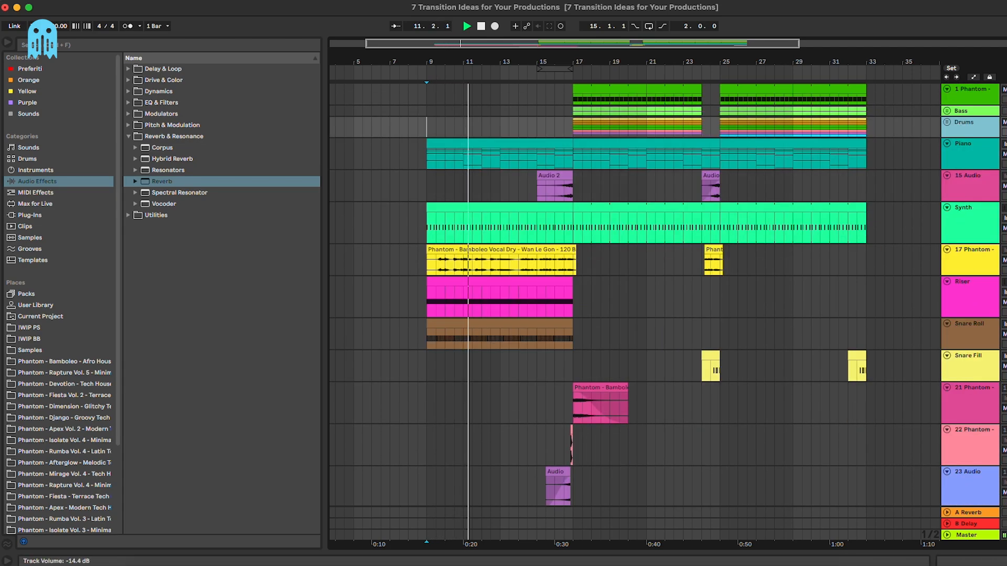
click(974, 321)
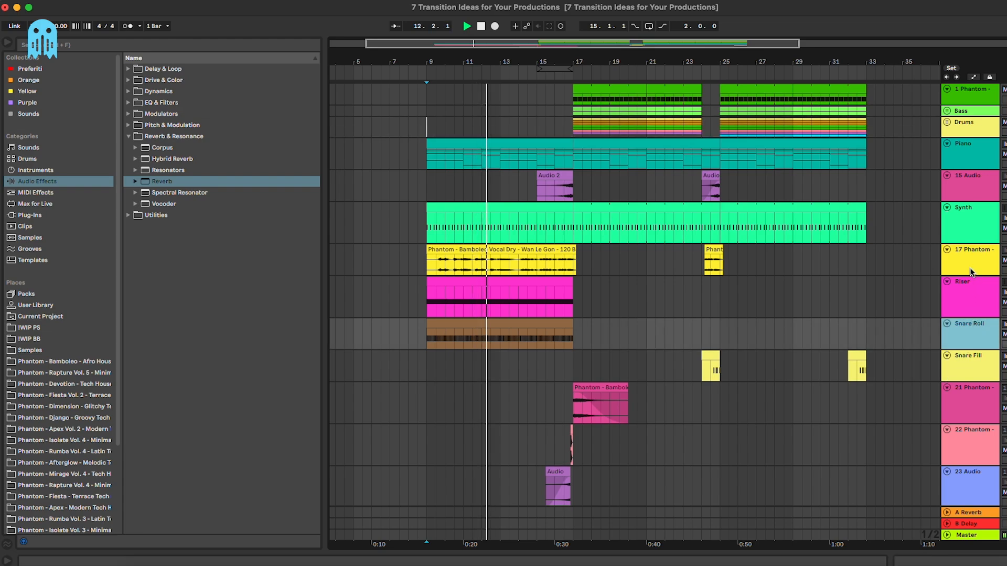
click(970, 267)
Step: Fold the tracks through Snare Roll and Snare Fill into thin rows, then delete the empty 24 Audio track
shift+click(971, 331)
key(u)
key(Down)
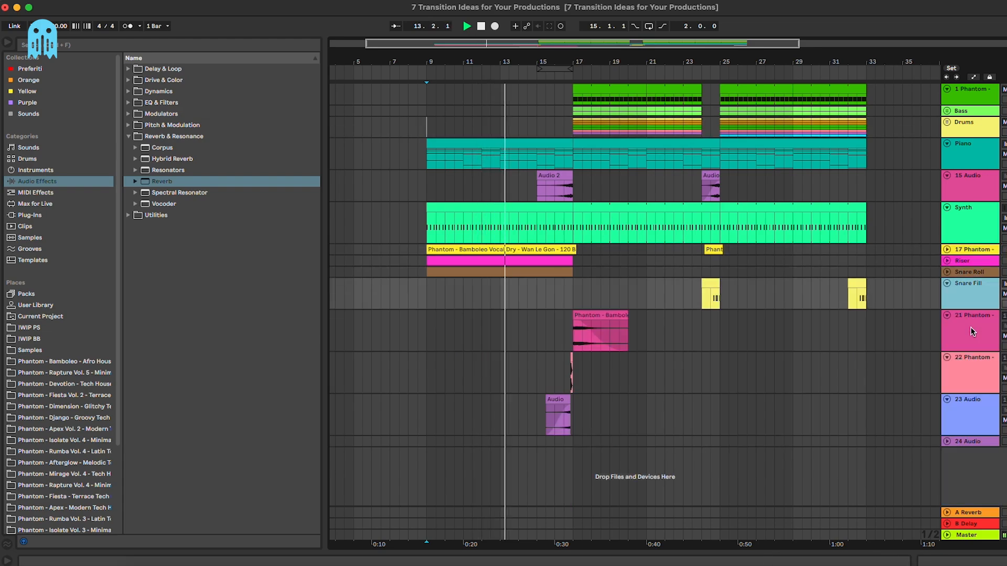
key(shift+Down)
key(shift+Down)
key(shift+Down)
key(shift+Down)
key(u)
click(971, 330)
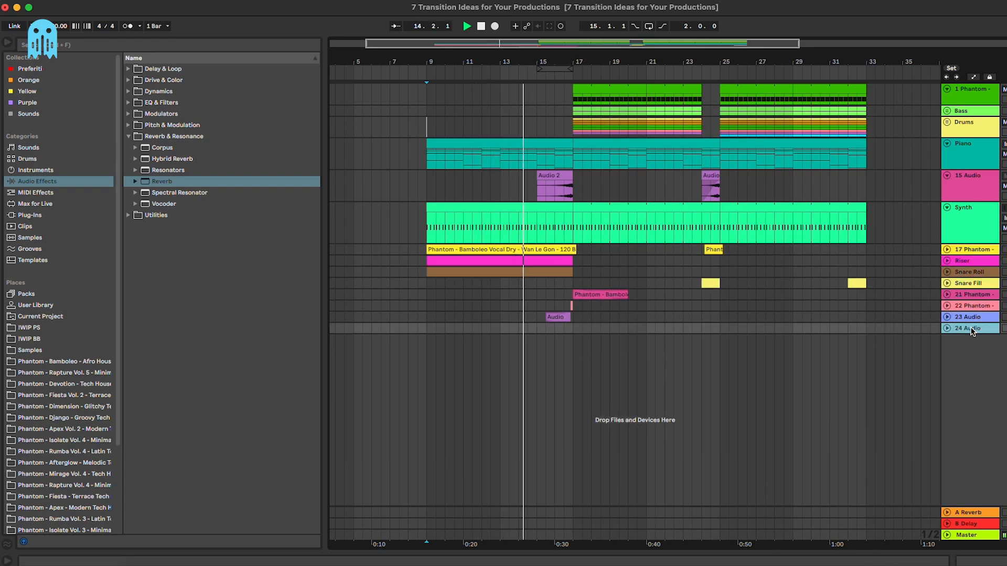
key(Delete)
Step: Fold Synth and 15 Audio into thin rows, then unfold Piano and Synth again
click(971, 235)
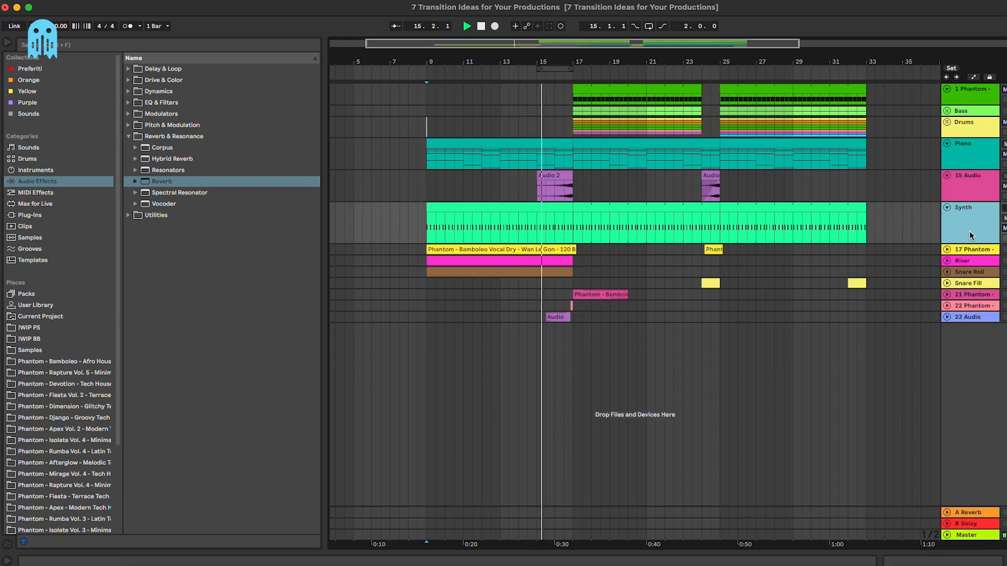
key(u)
key(Up)
key(u)
key(Up)
key(u)
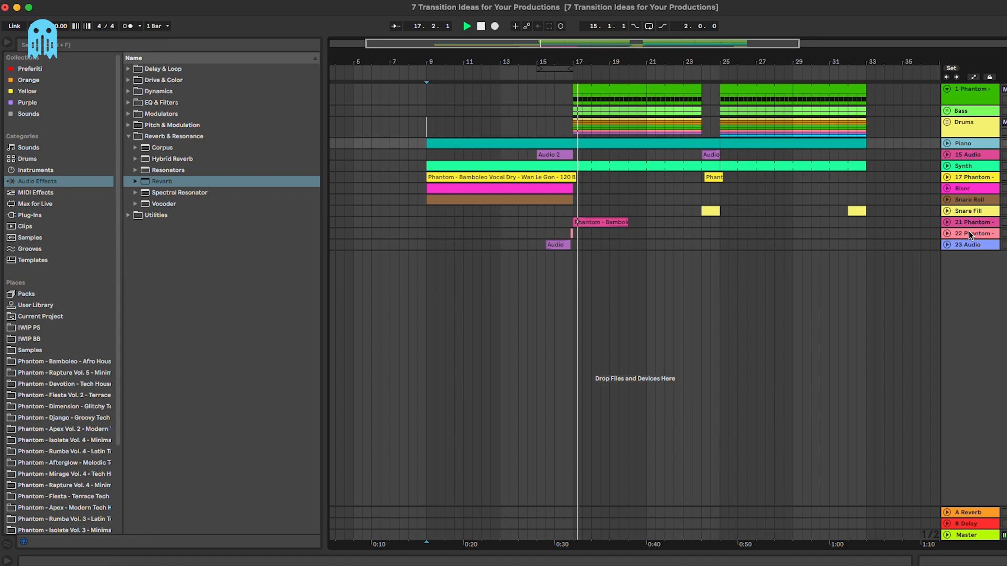
key(u)
key(Down)
key(u)
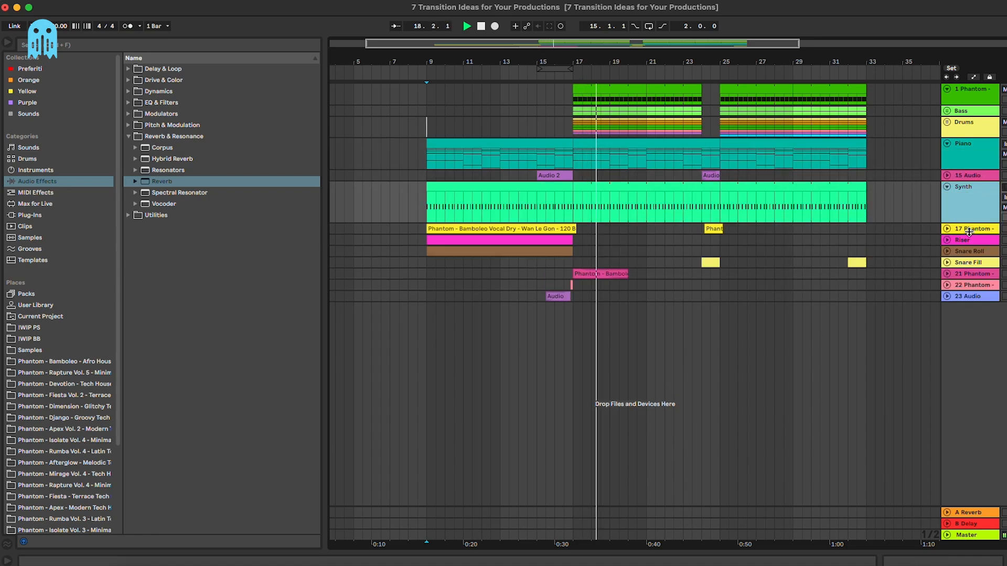
Step: Set the playback start at bar 29 and fold the Synth and Piano tracks to single rows
click(794, 335)
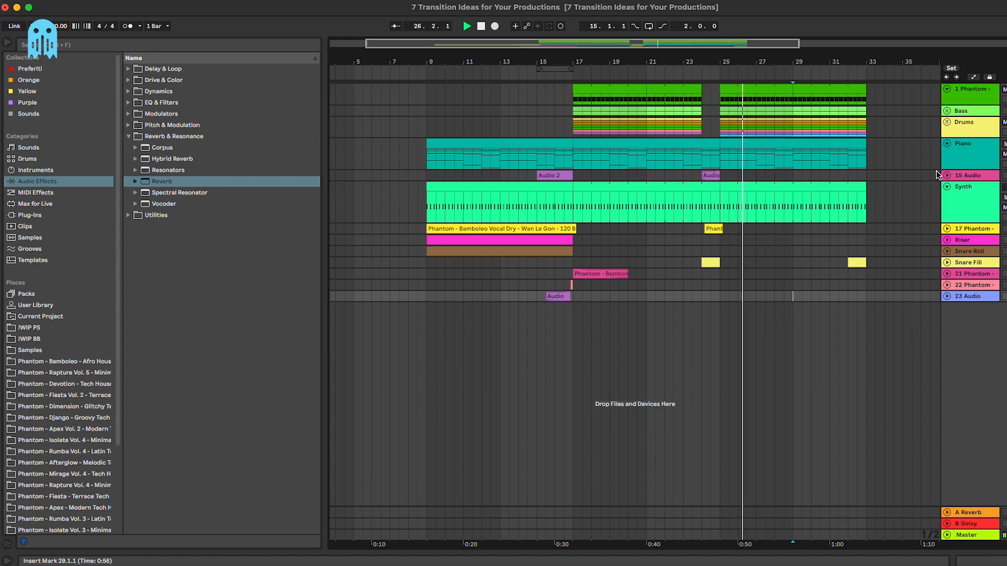
click(946, 187)
click(949, 149)
click(819, 271)
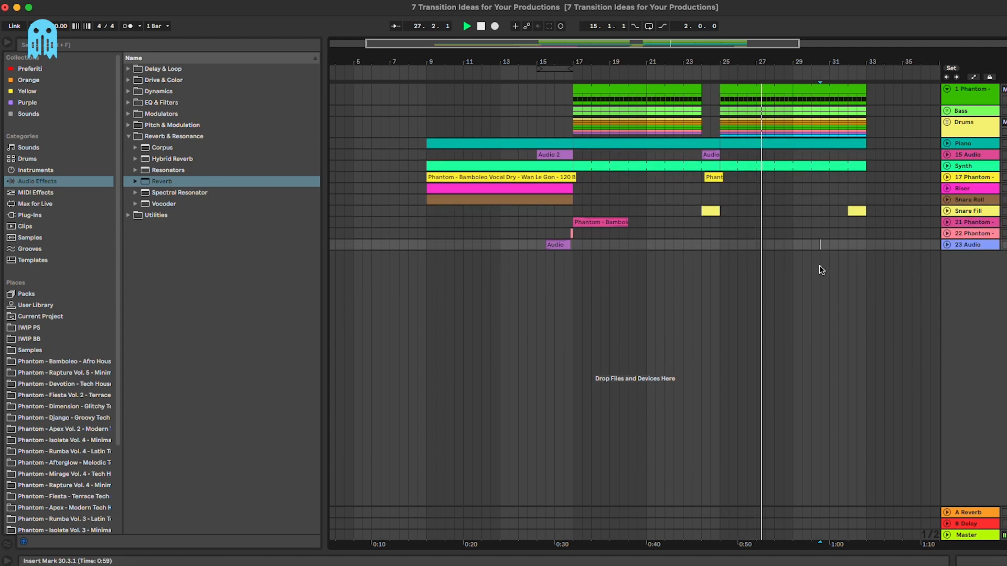